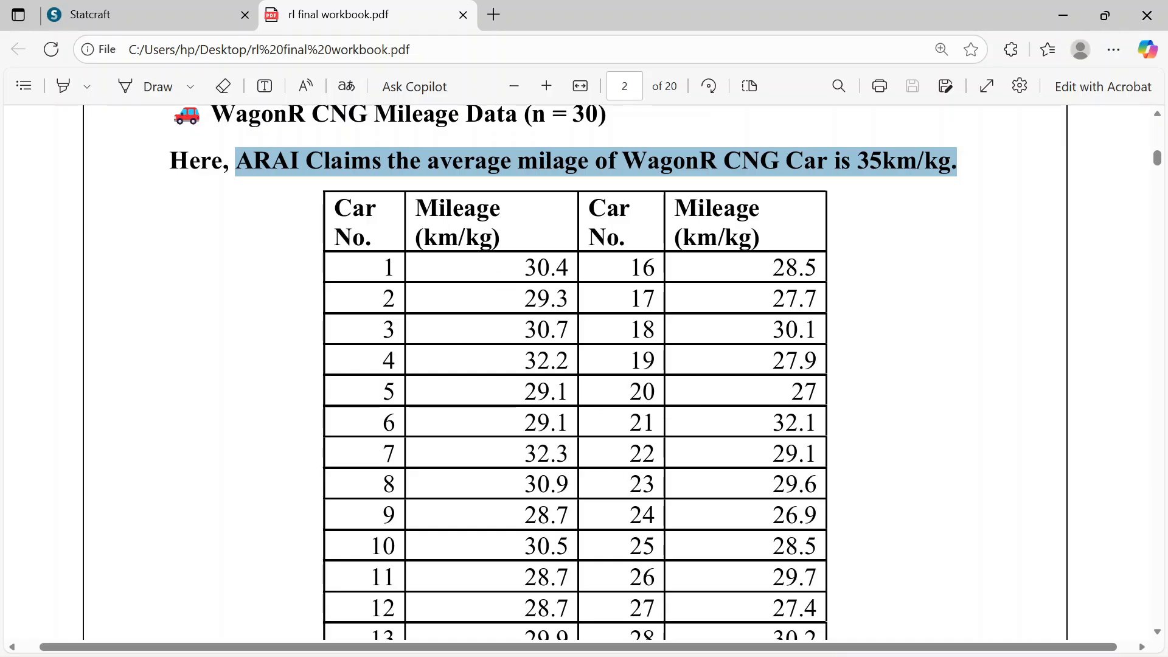
Review the WagonR CNG mileage data, the 35 km/kg ARAI claim, the descriptive summary and the hypotheses in the workbook
scroll(575, 371, down, 2)
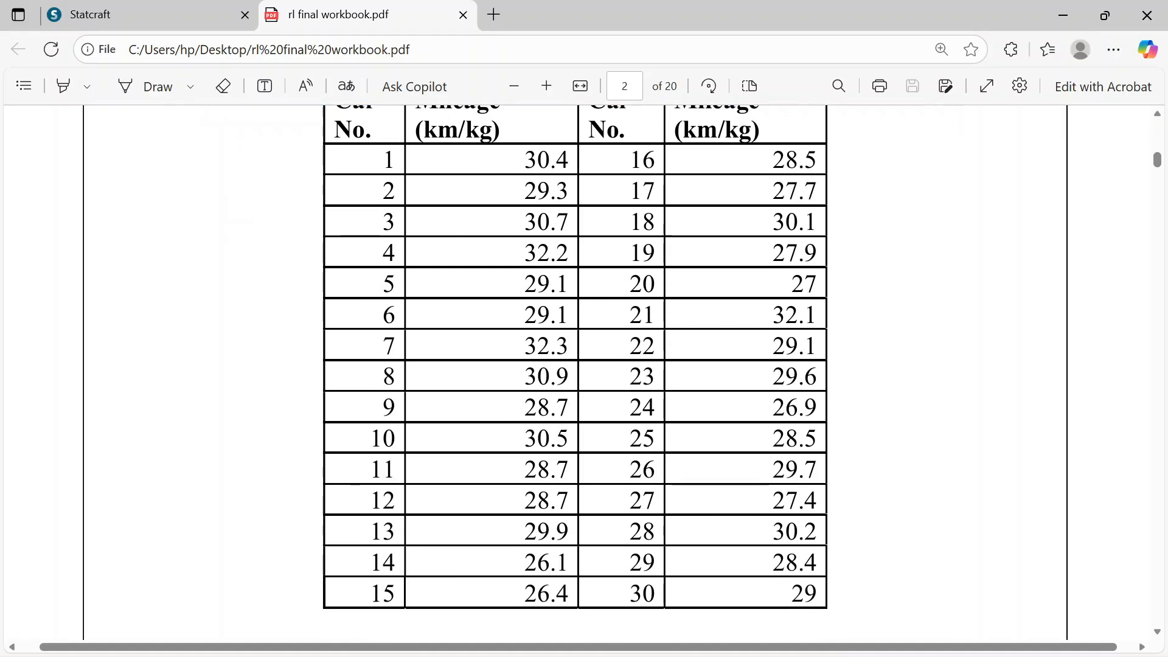
scroll(575, 372, up, 1)
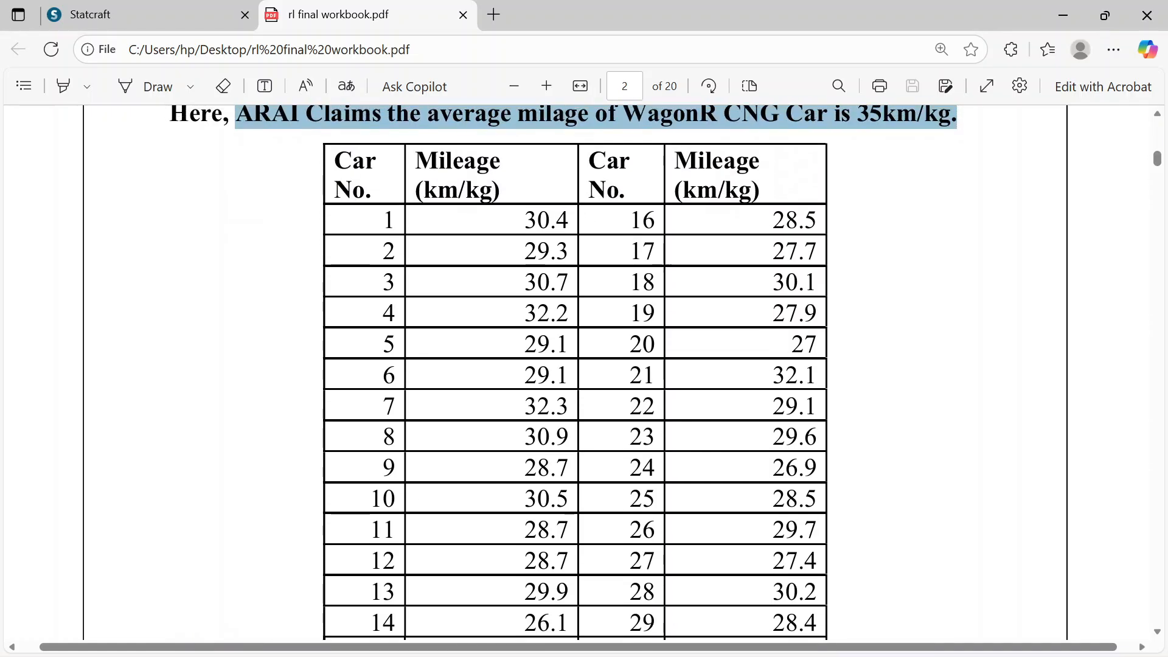
scroll(575, 371, down, 2)
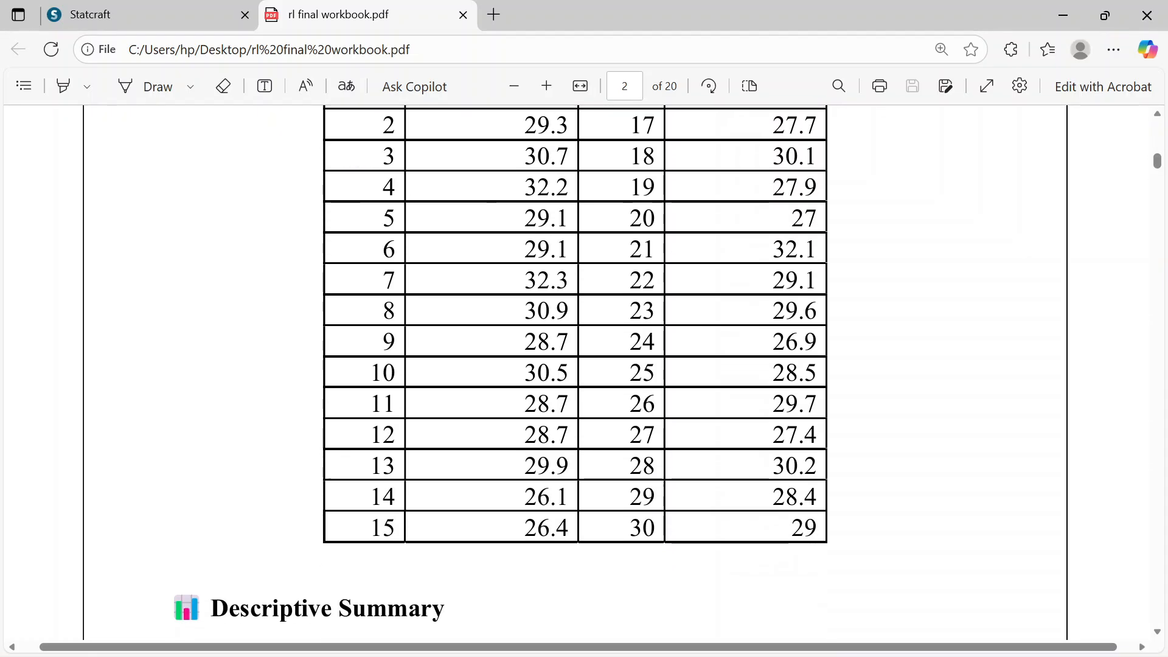
scroll(575, 371, up, 2)
scroll(575, 372, up, 2)
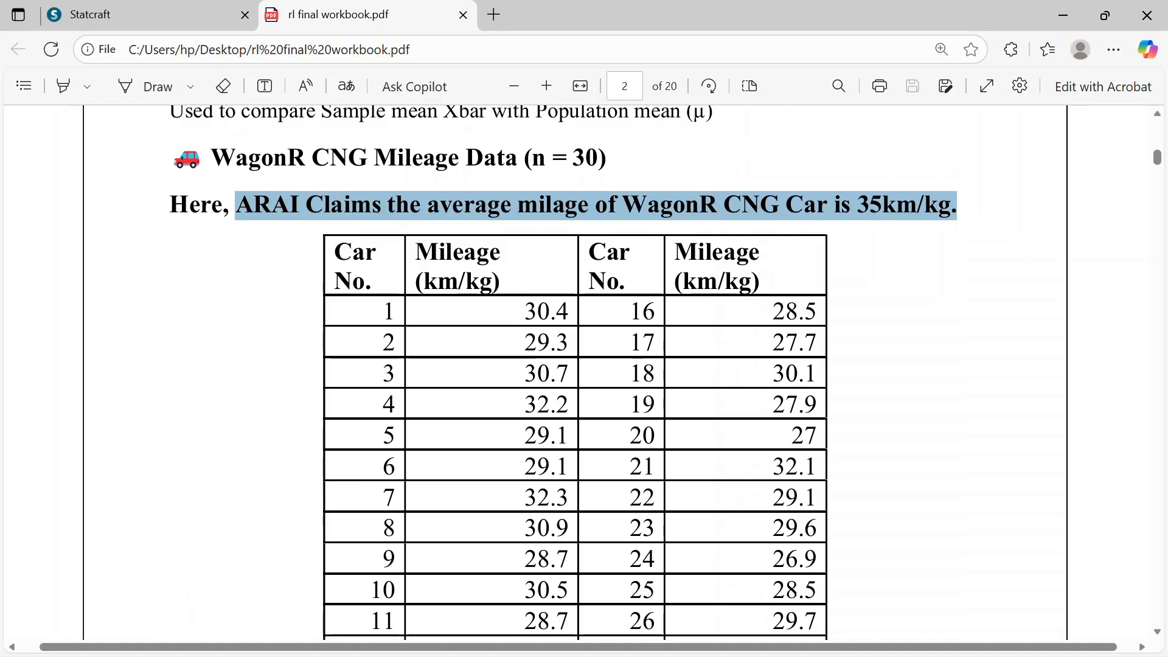
scroll(575, 371, down, 1)
scroll(575, 371, up, 2)
scroll(575, 371, up, 1)
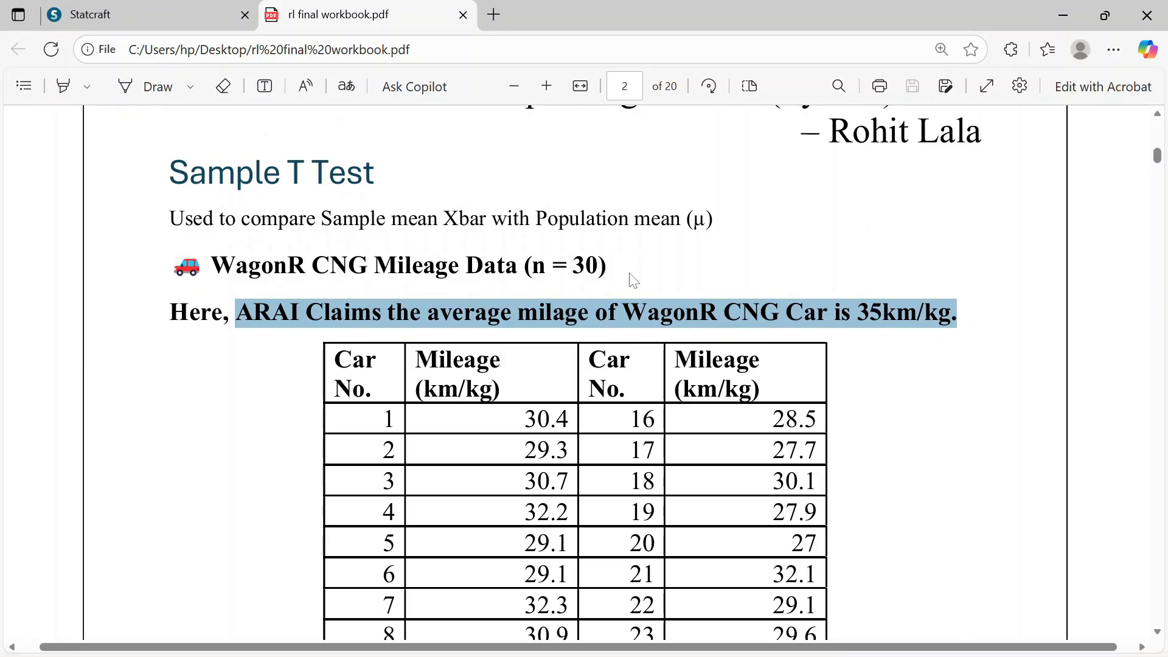
scroll(575, 371, down, 8)
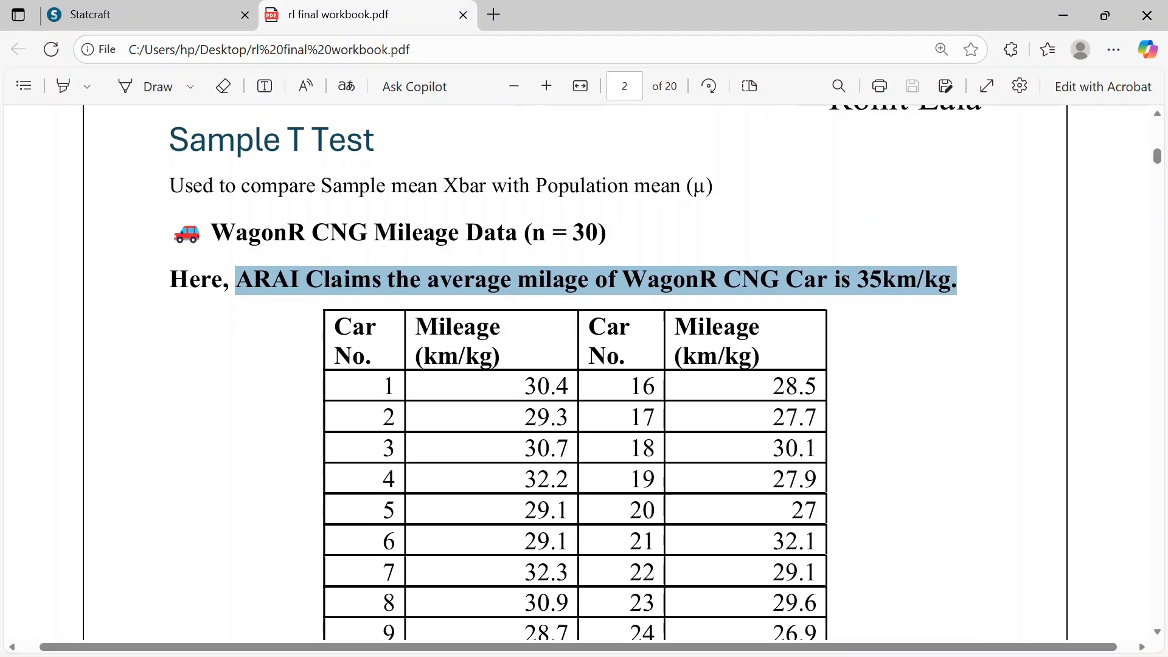
scroll(502, 371, down, 3)
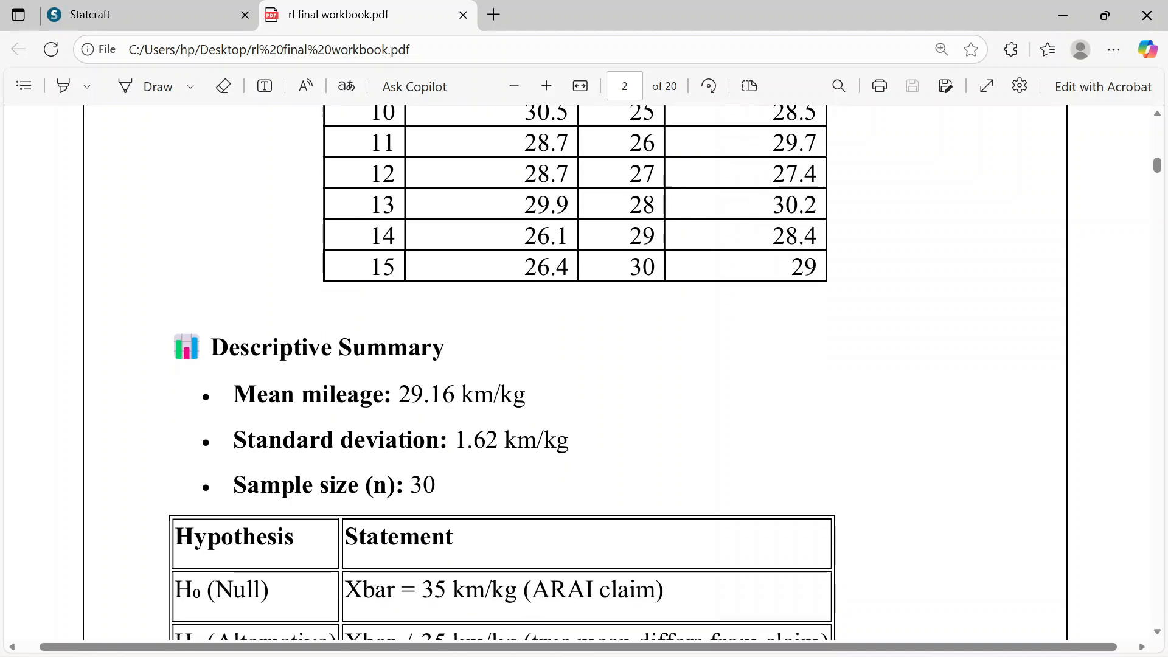
scroll(484, 426, up, 1)
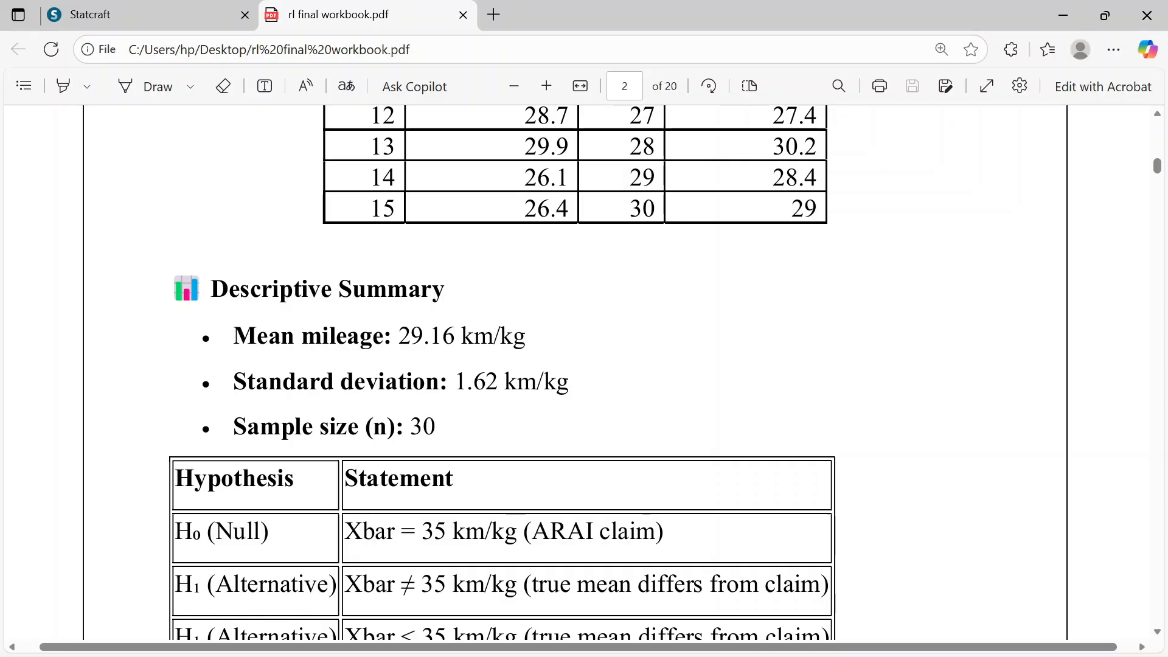
Switch to Statcraft, show the data sources and start adding a new one
click(79, 18)
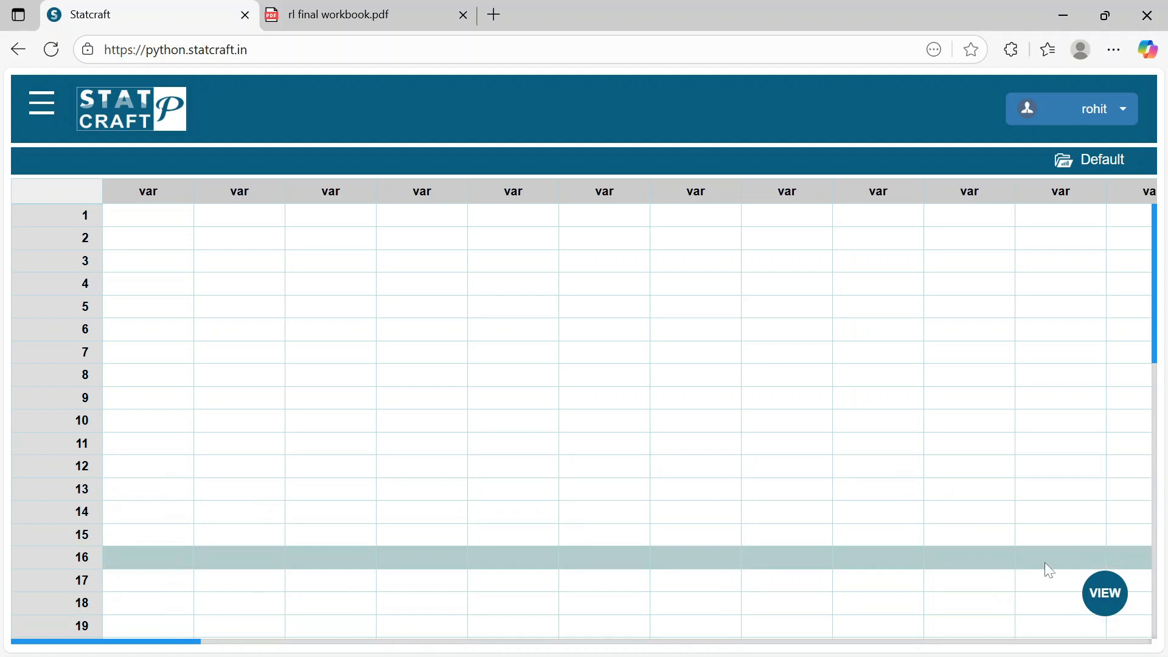
click(1111, 603)
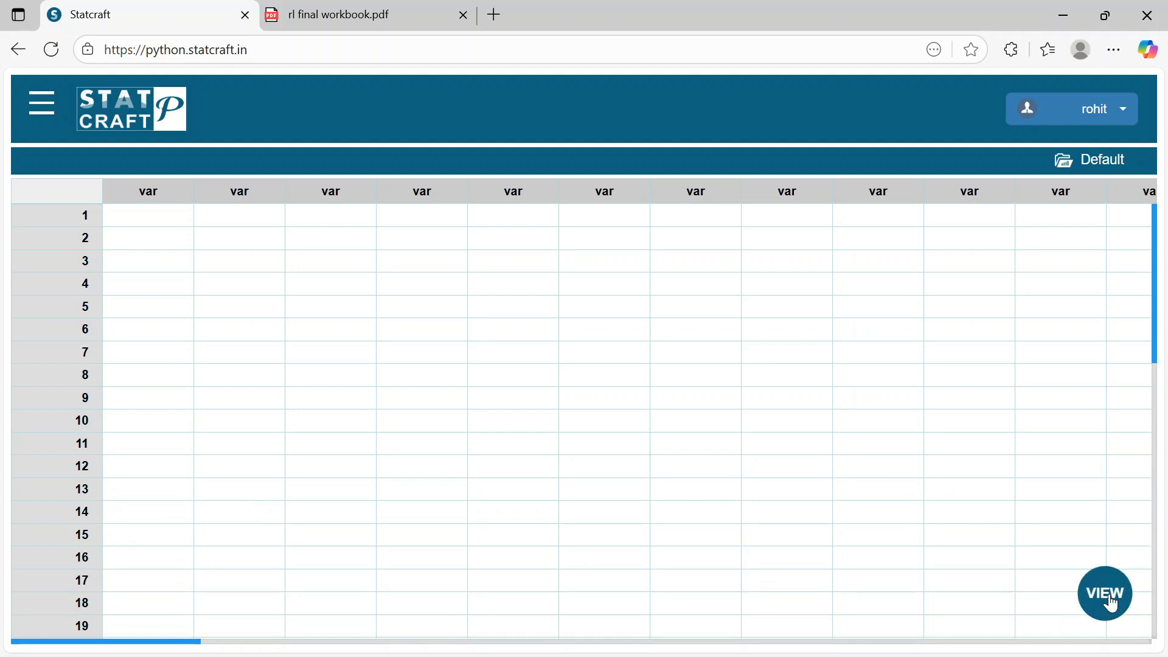
click(1111, 603)
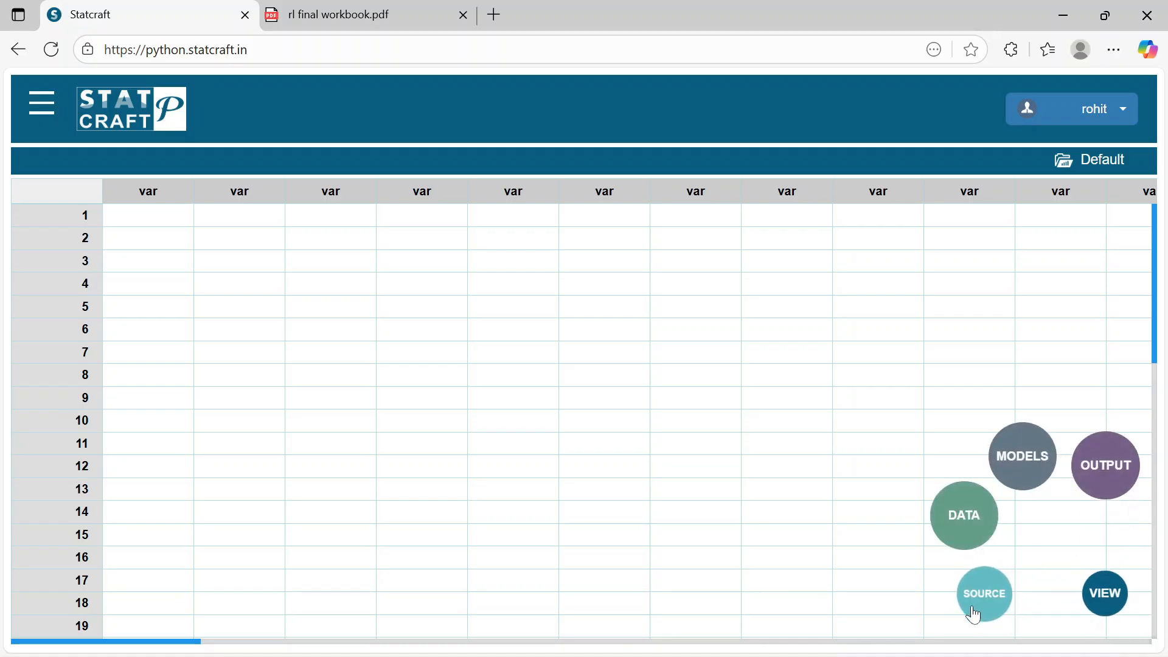
click(974, 616)
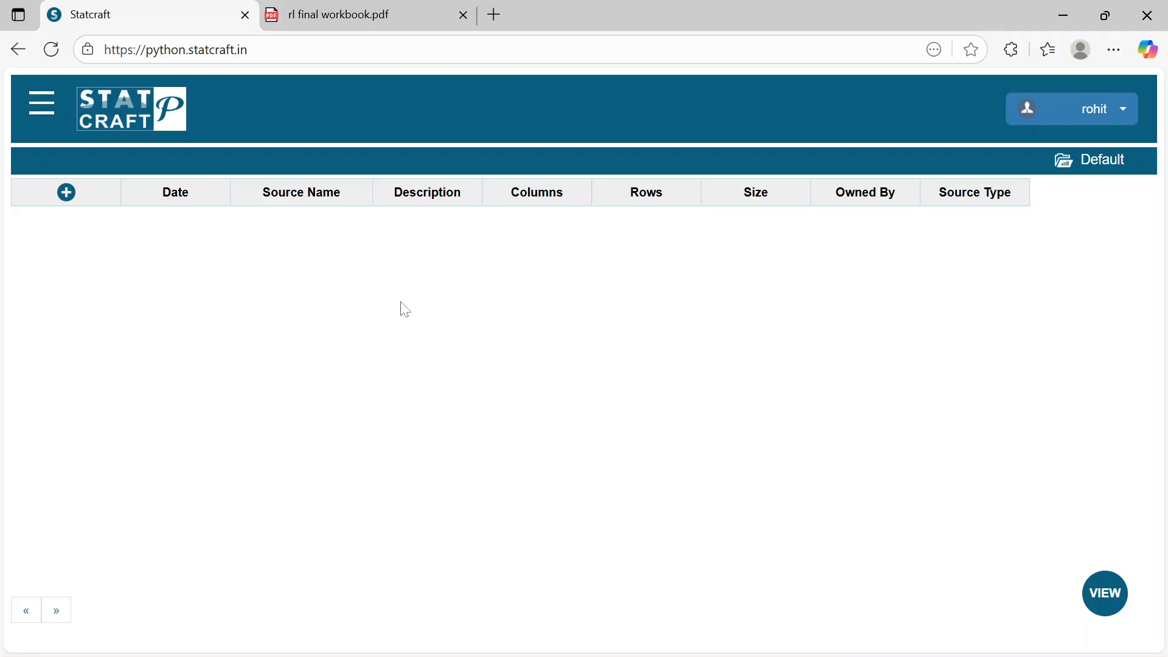
click(67, 194)
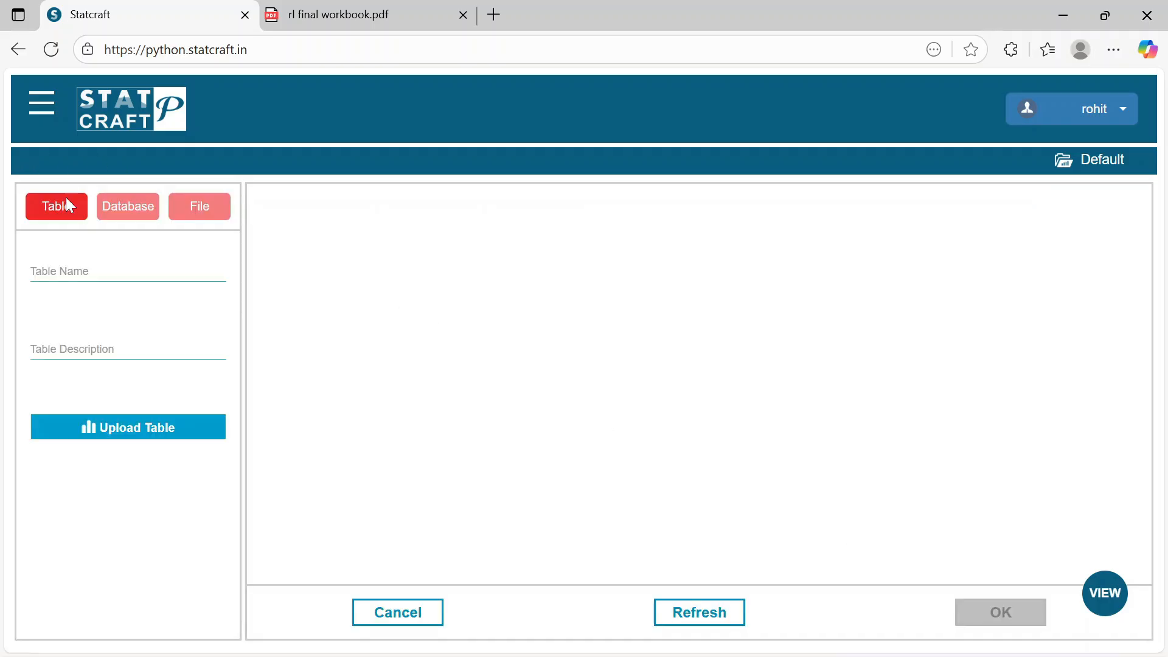
Name the new table ttest and give it the description onesample
click(68, 268)
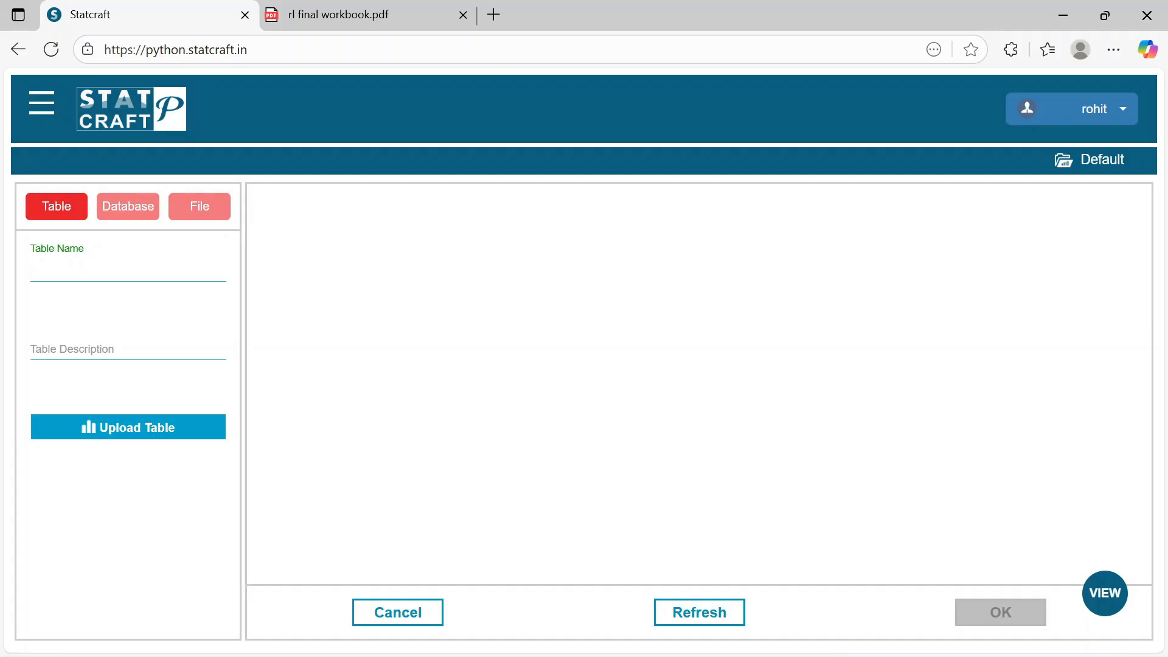
text(ttest)
key(Tab)
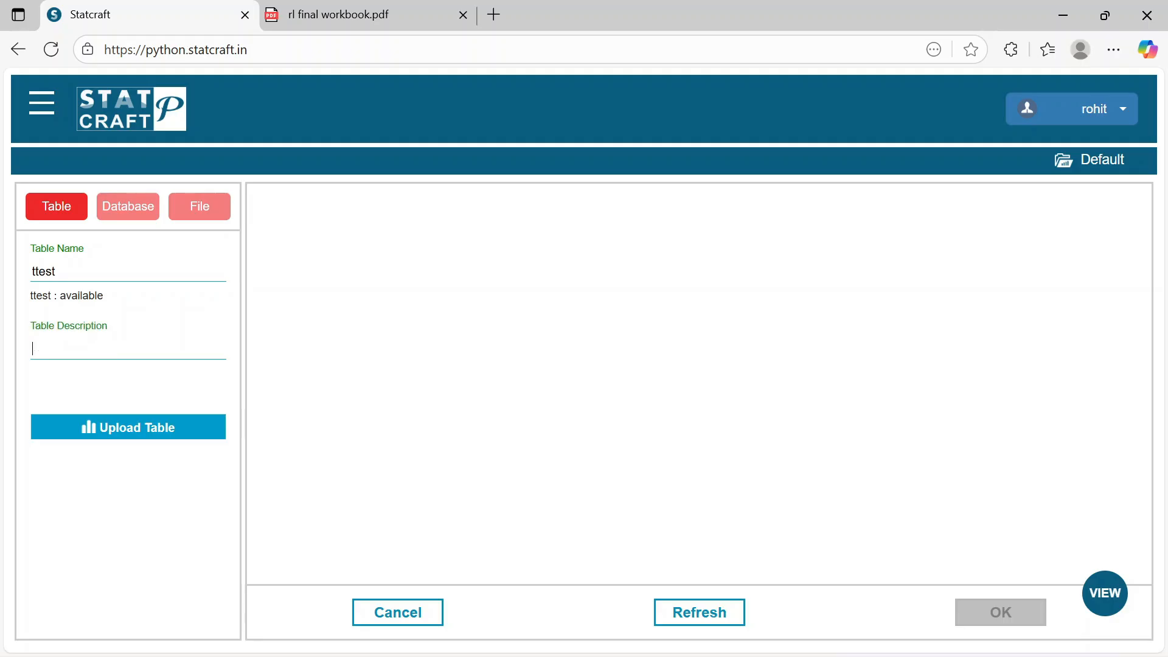
text(onesample)
Upload the "t test" workbook as the source file for the new table
click(125, 426)
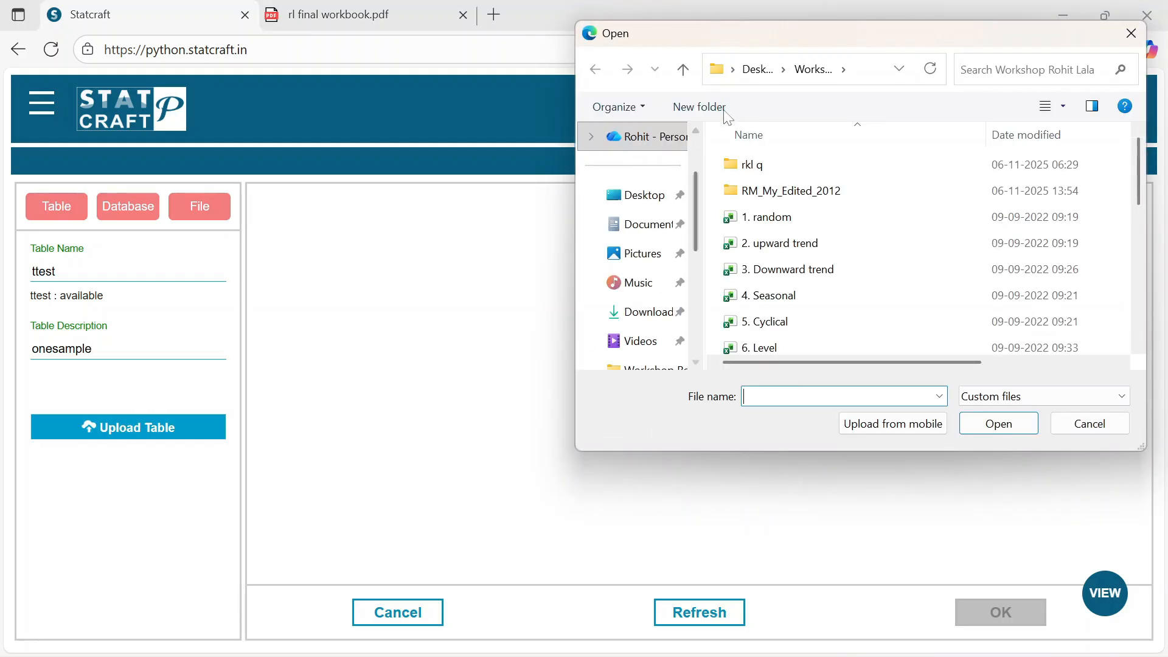
scroll(760, 203, down, 1)
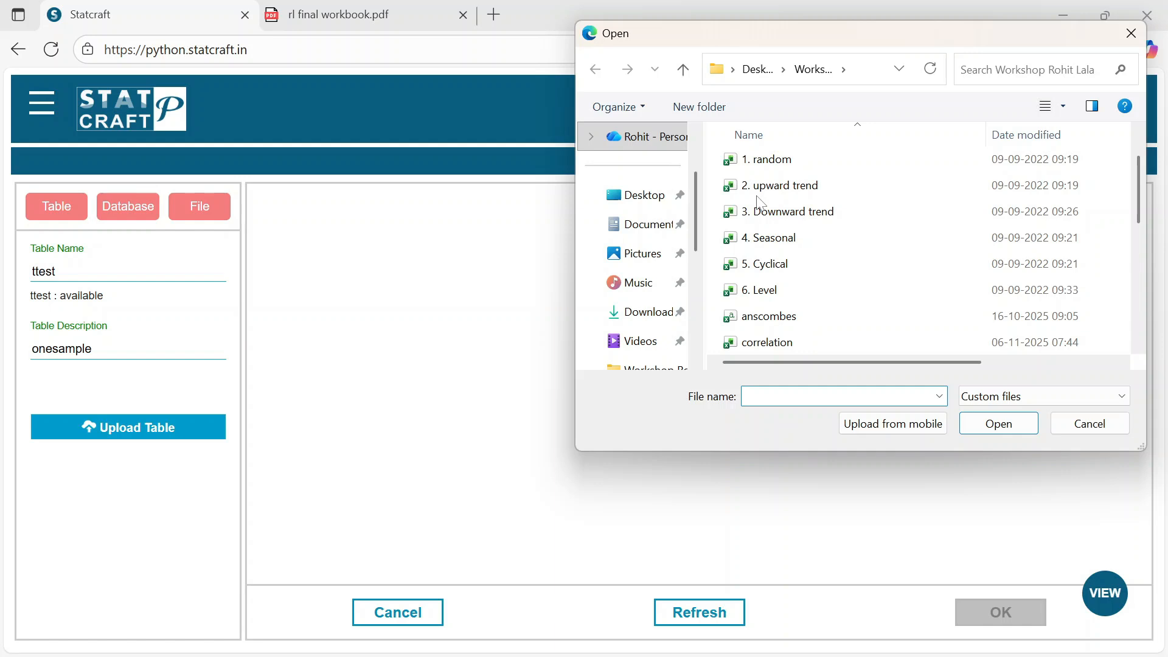
click(765, 268)
key(Down)
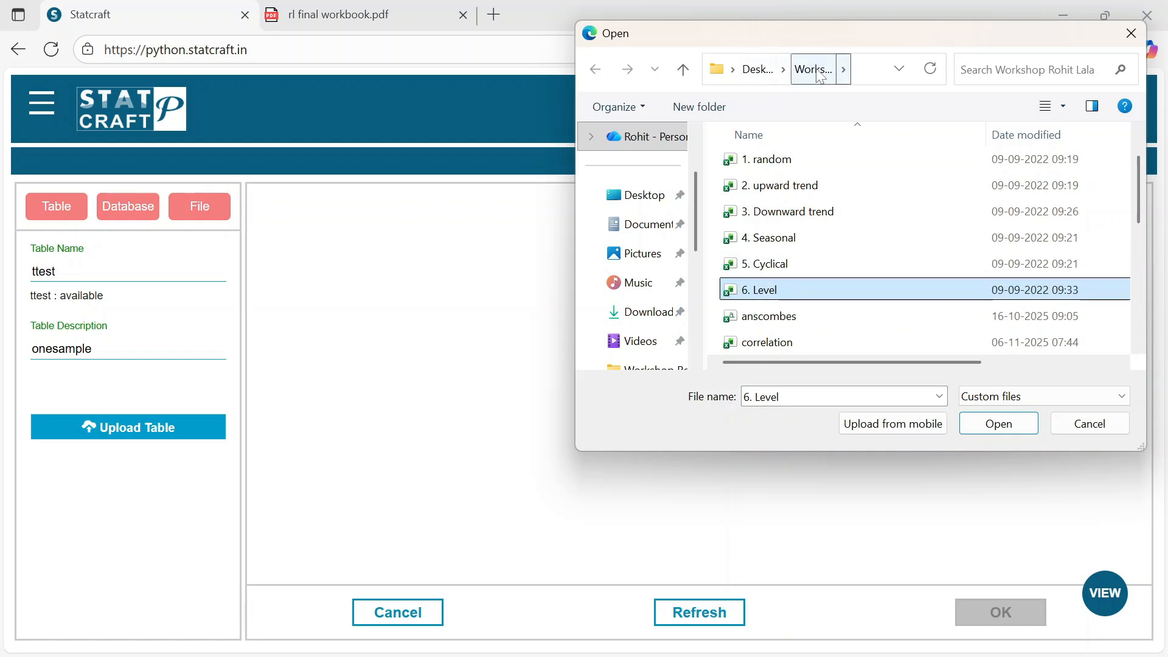
click(794, 256)
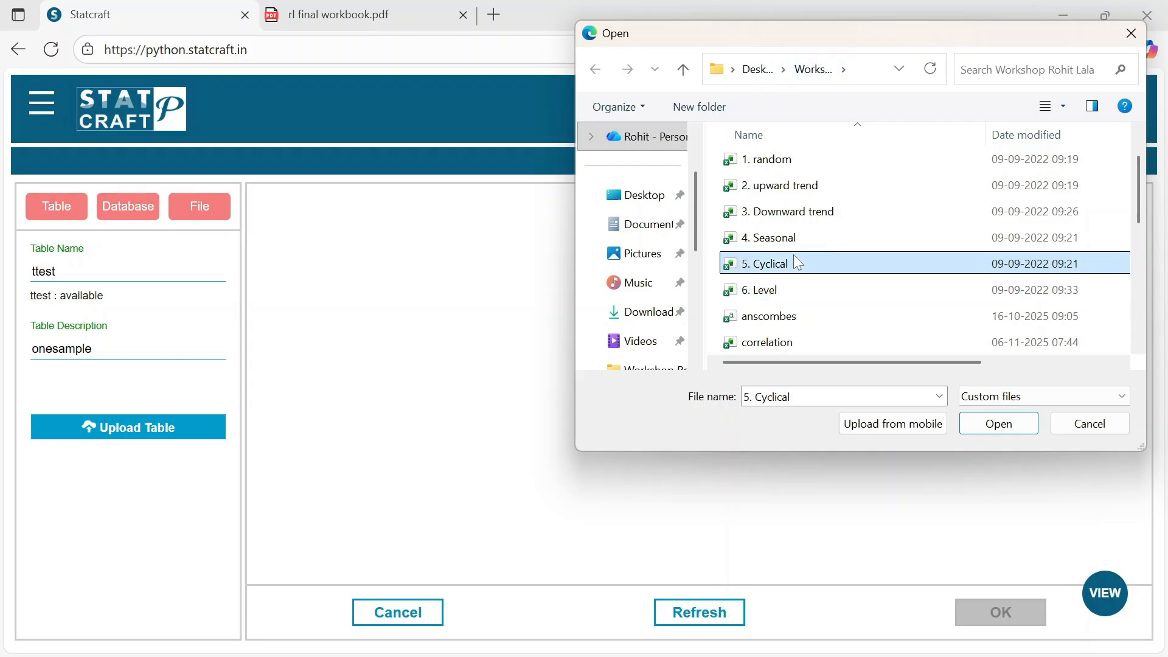
key(Down)
key(Down)
key(Down)
key(Down)
key(Down)
key(Down)
key(Down)
key(Down)
key(Down)
key(Down)
key(Down)
key(Up)
key(Down)
key(Down)
key(Down)
key(Down)
key(Down)
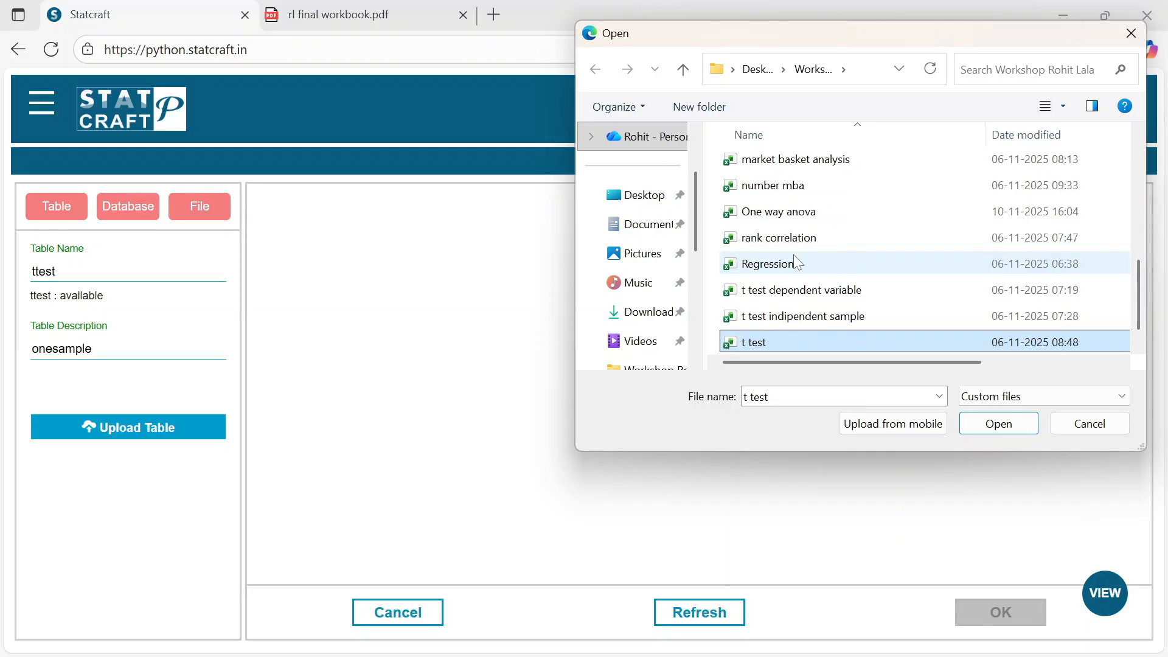
key(Return)
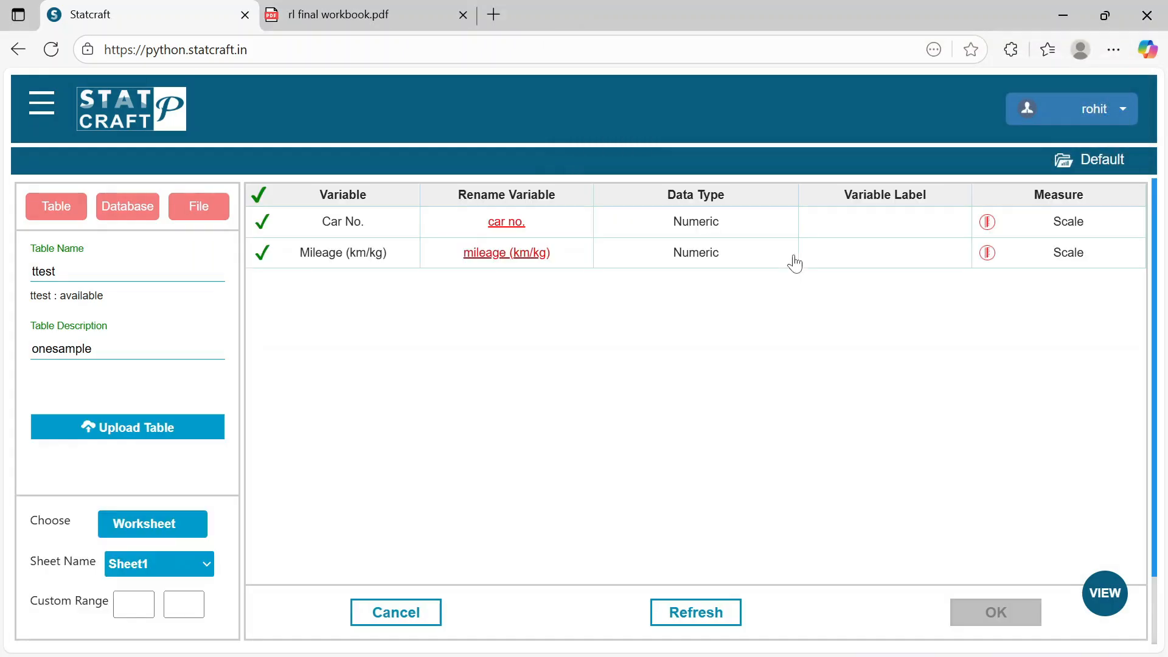
Rename the variable Car No. as carno and Mileage (km/kg) as mileage
key(BackSpace)
key(BackSpace)
key(BackSpace)
key(BackSpace)
key(BackSpace)
key(BackSpace)
key(BackSpace)
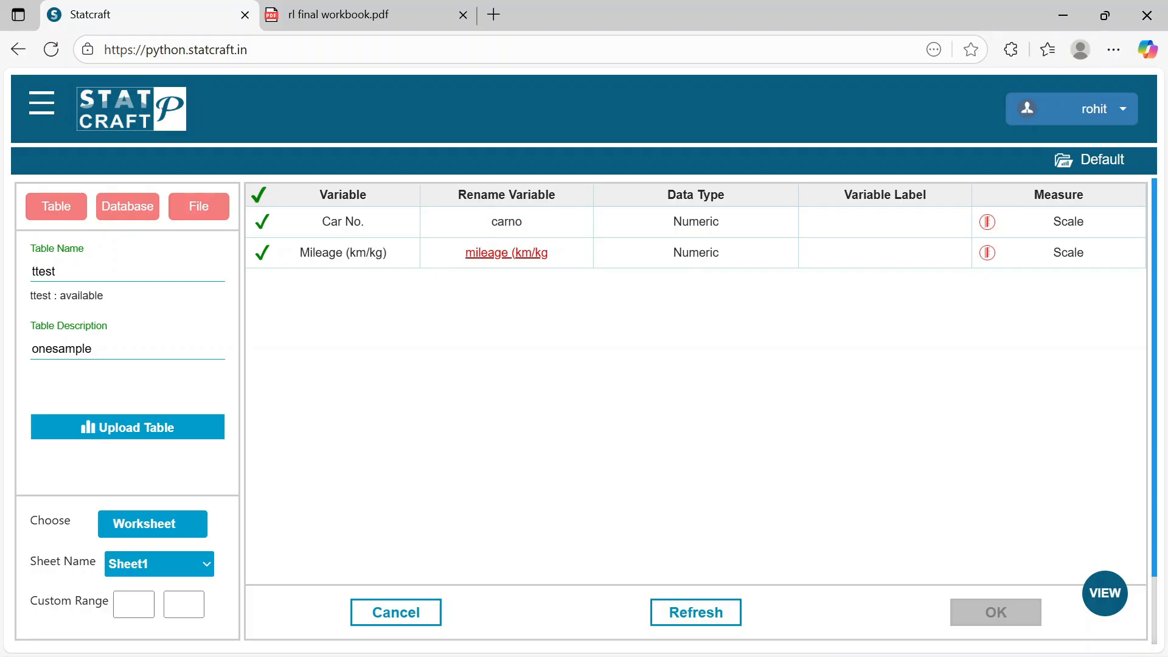
key(BackSpace)
key(BackSpace)
key(BackSpace)
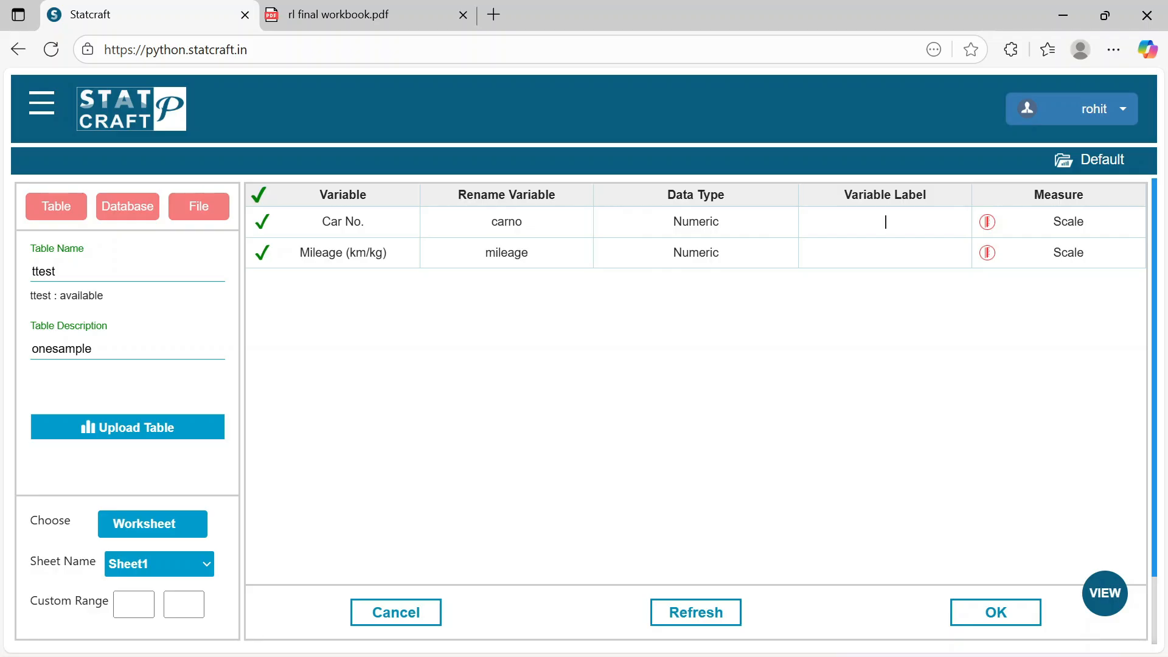
Label the carno variable "car number" and the mileage variable "avg"
text(car)
text( number)
text(m)
key(BackSpace)
text(avg)
Check the mileage variable's data type and measure, keeping Numeric and Scale, and import the table
click(694, 257)
click(694, 256)
click(668, 256)
mouse_move(1050, 231)
click(975, 615)
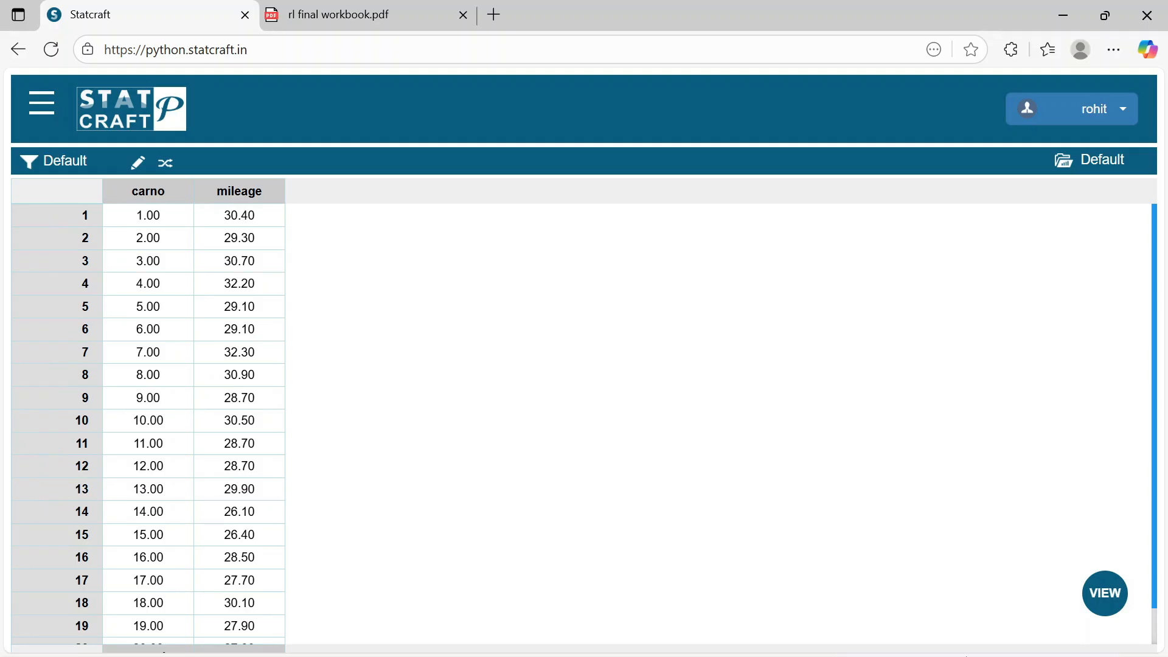
Run a Shapiro-Wilk normality test on the avg variable with the analysis title normality
click(43, 108)
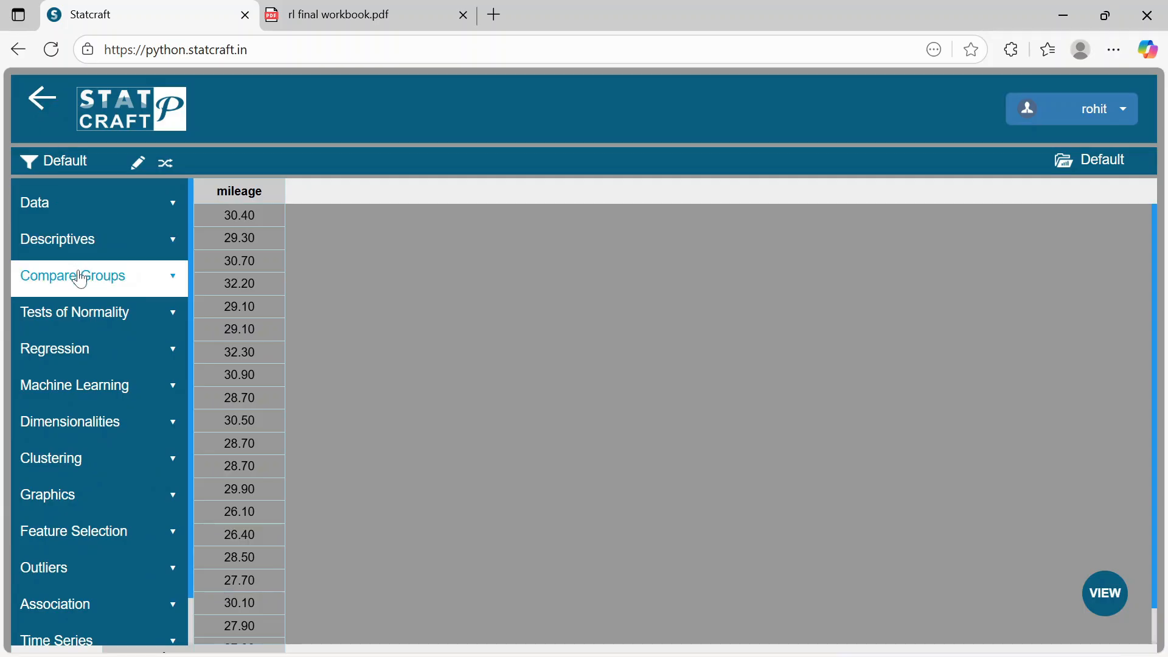
click(83, 313)
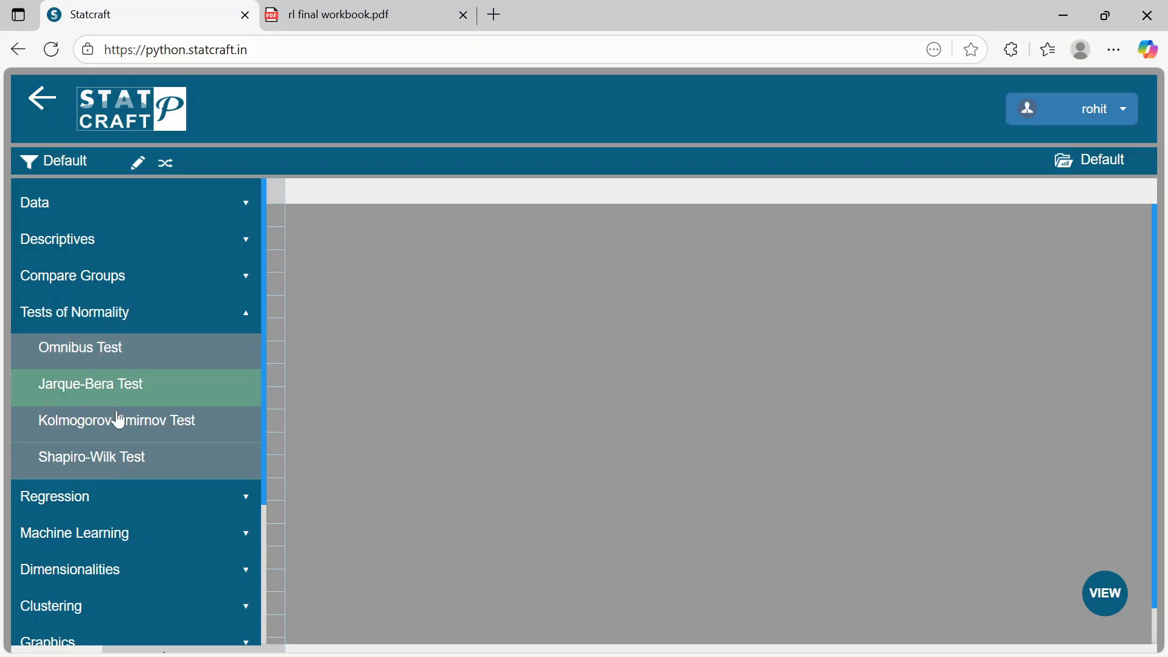
click(130, 460)
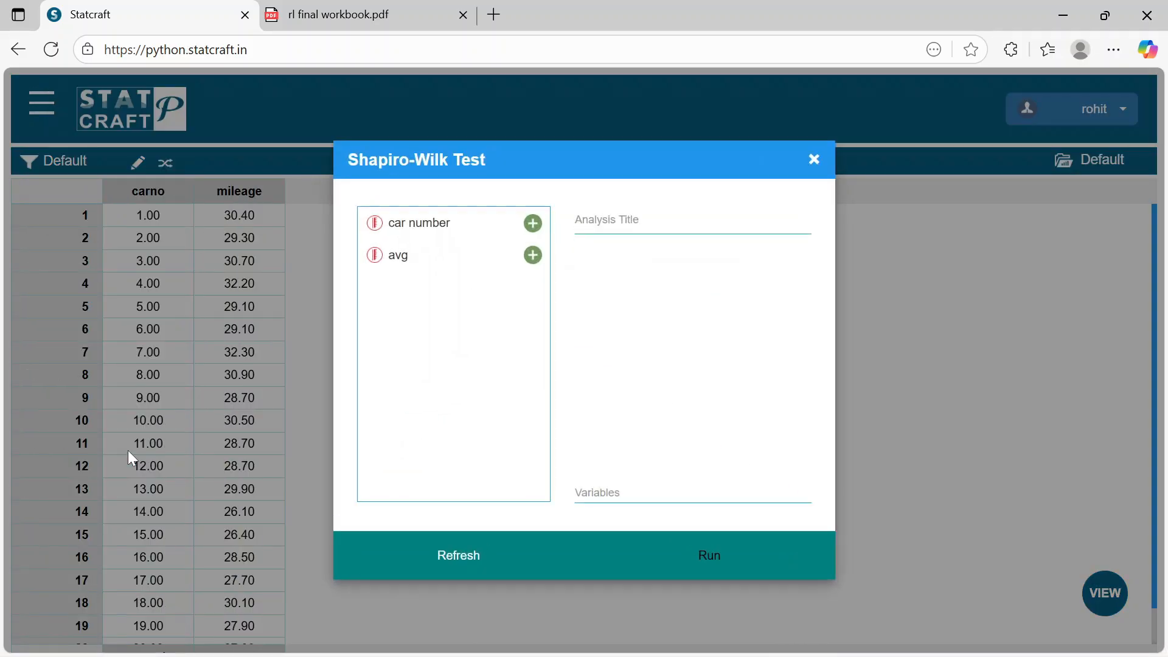
click(627, 223)
text(normal)
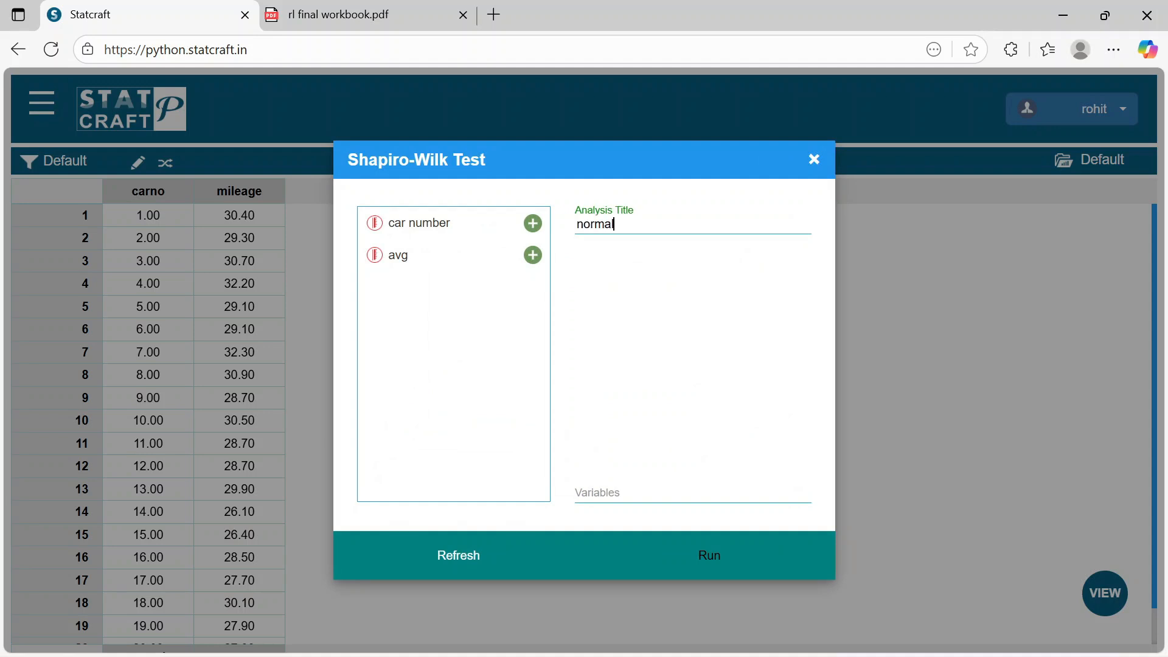
text(ity)
click(575, 358)
click(532, 256)
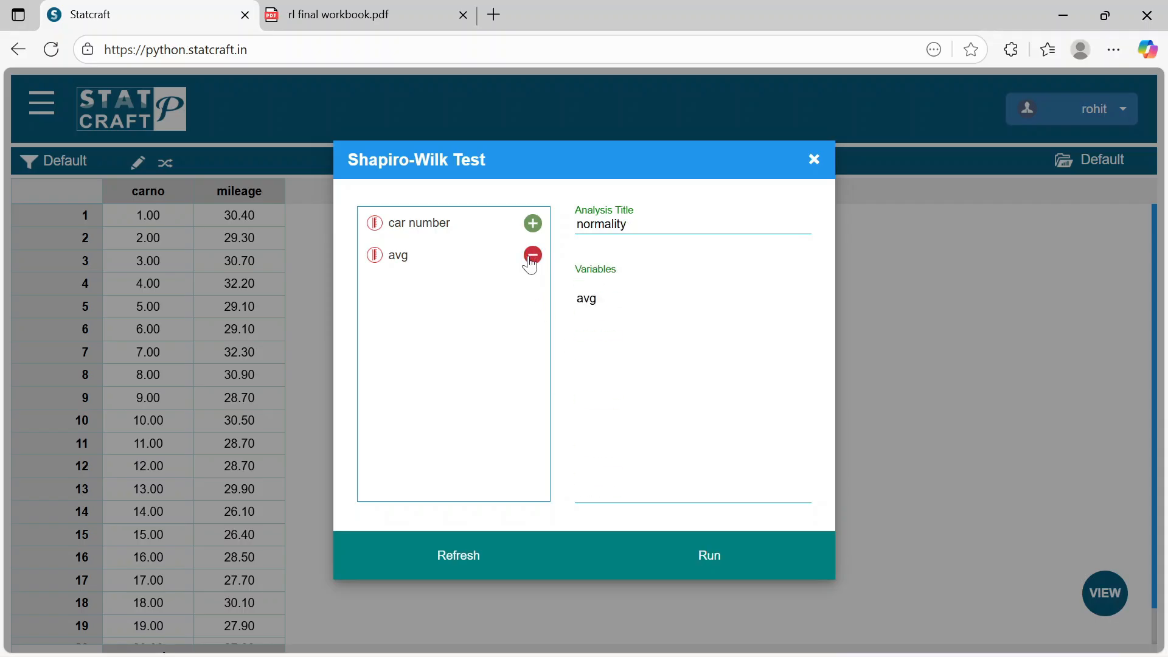
click(691, 562)
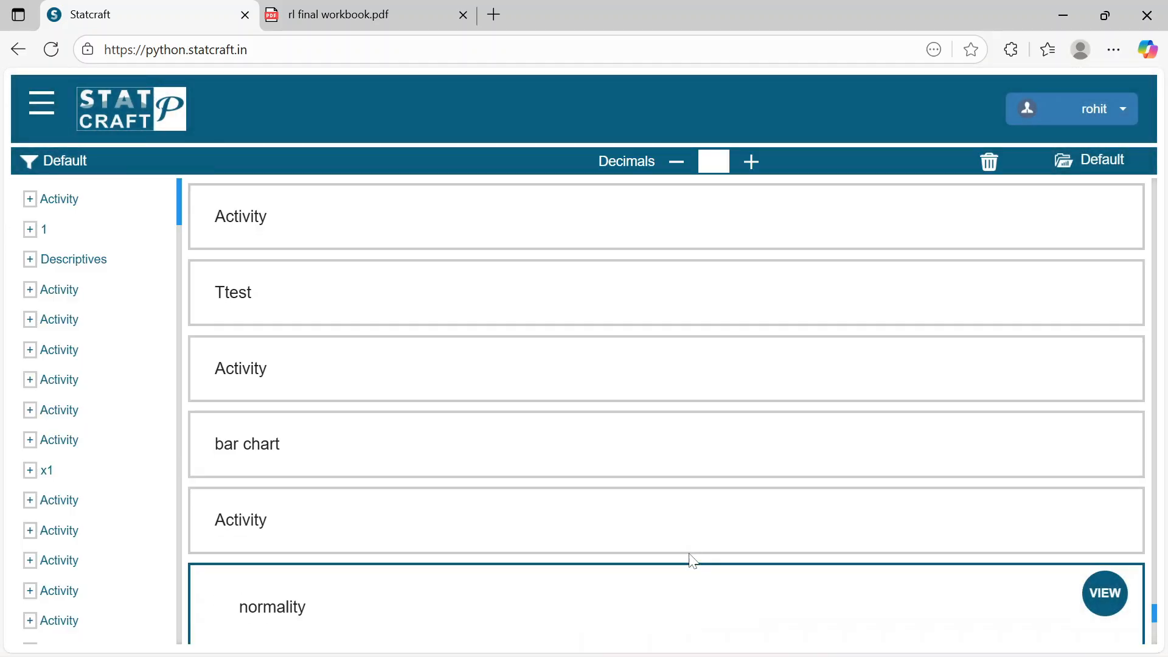
Copy the result table of the Shapiro-Wilk test from the output
scroll(625, 493, down, 3)
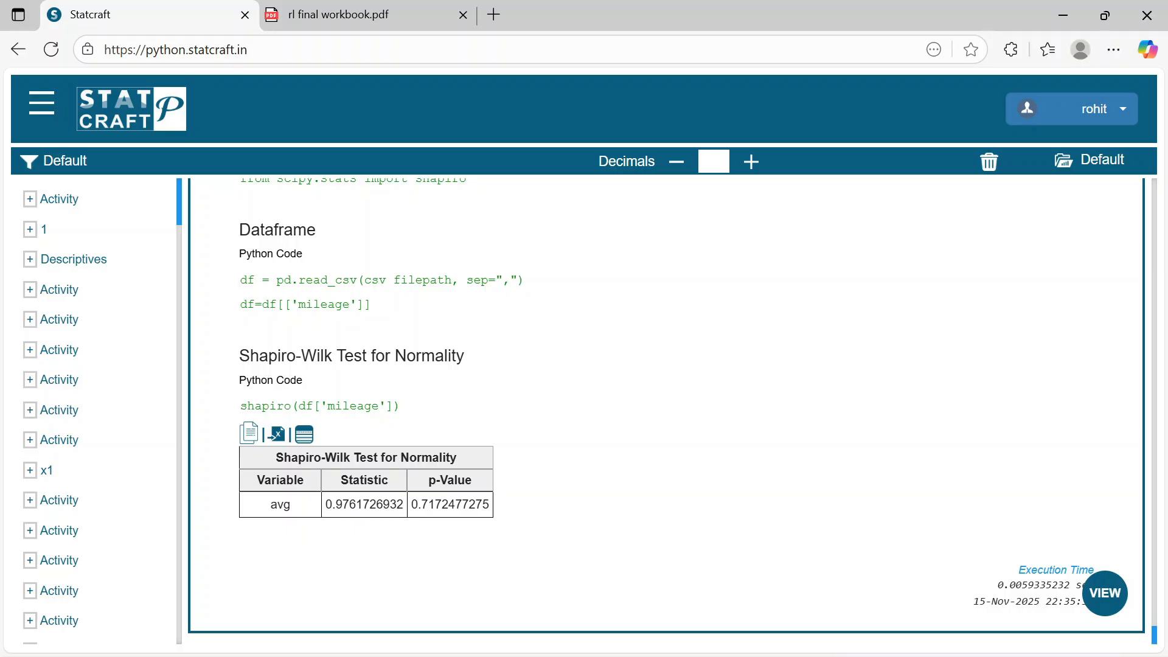
click(255, 444)
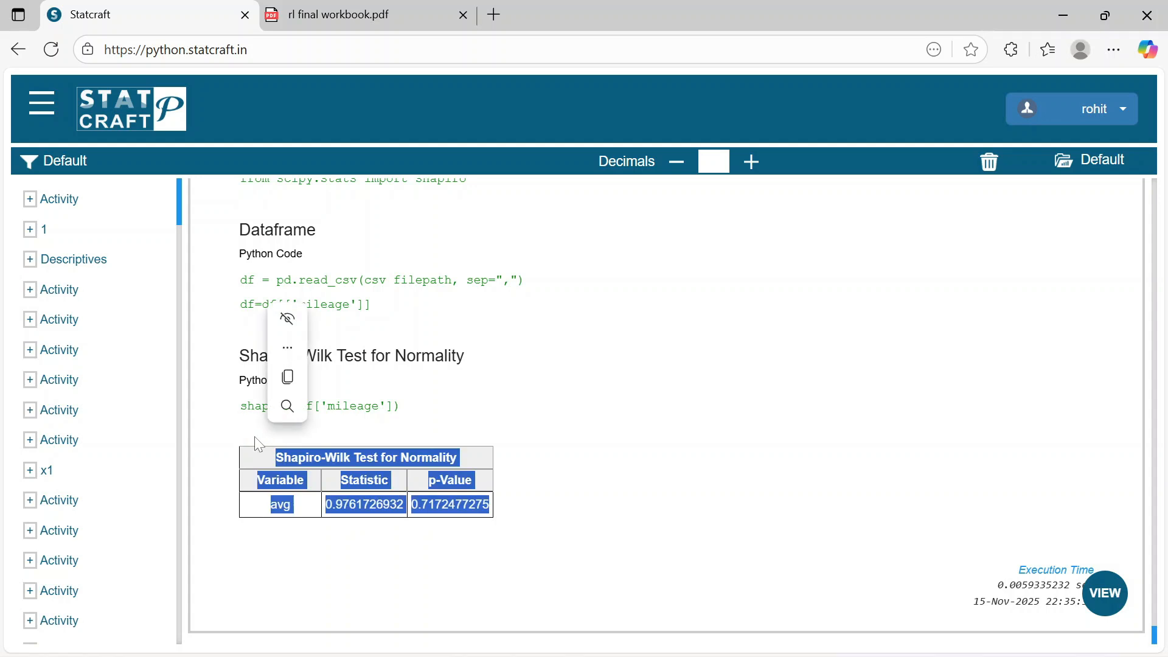
click(517, 413)
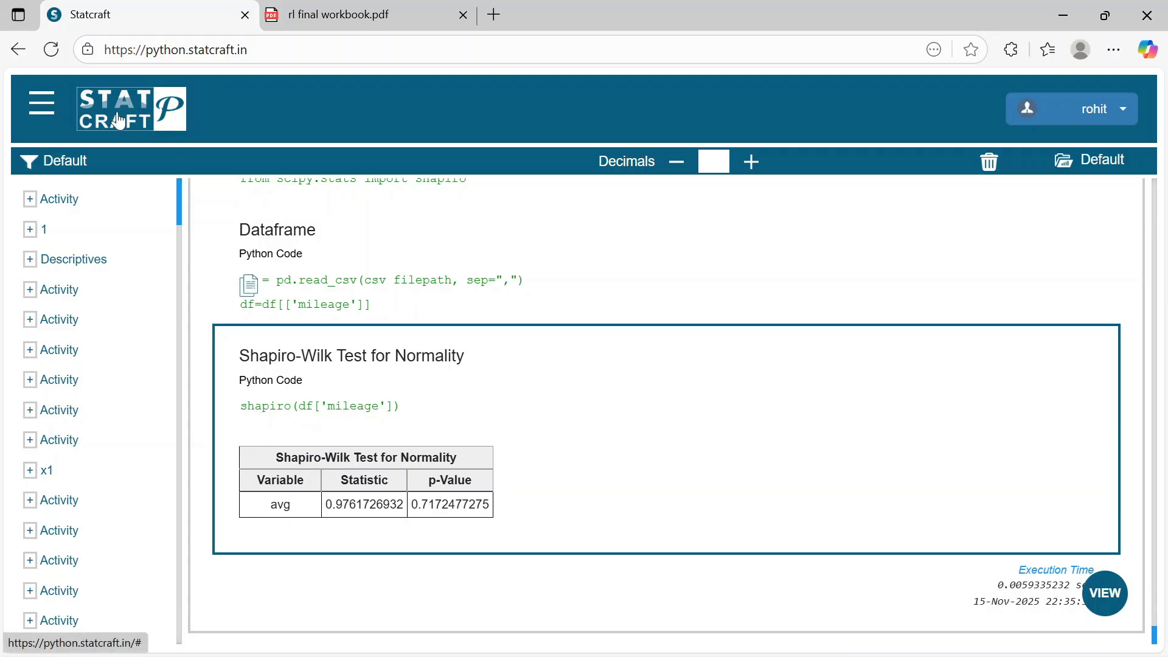
Set up a One Sample t-Test with the analysis title "one sample t test" on the avg variable
click(55, 118)
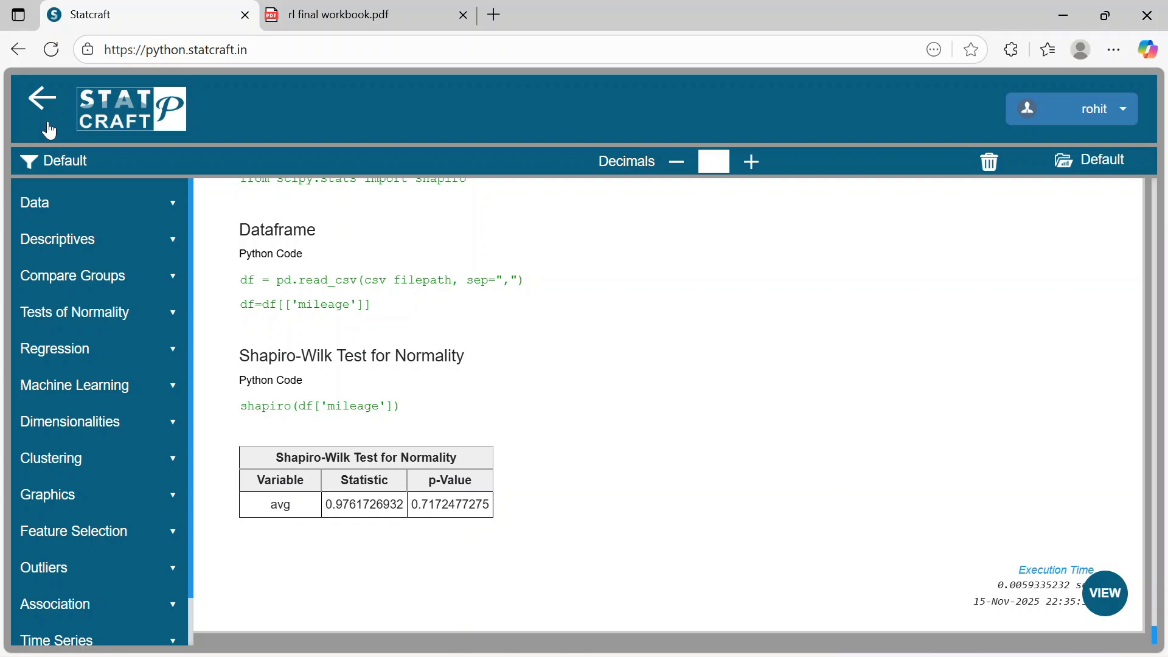
click(131, 281)
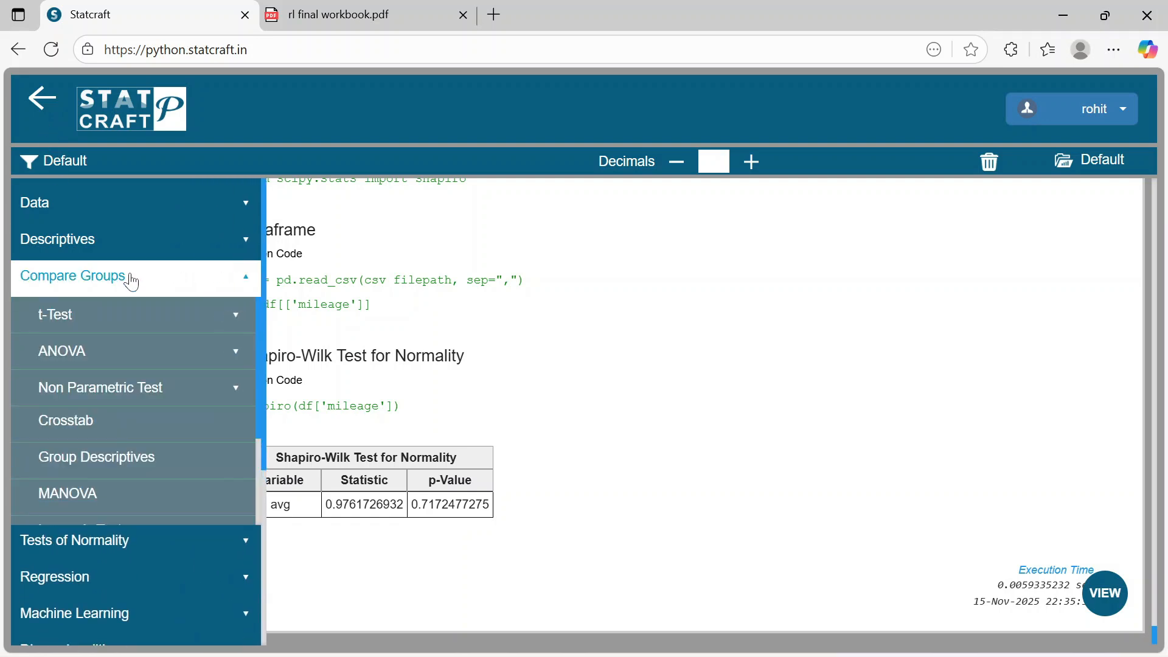
click(116, 322)
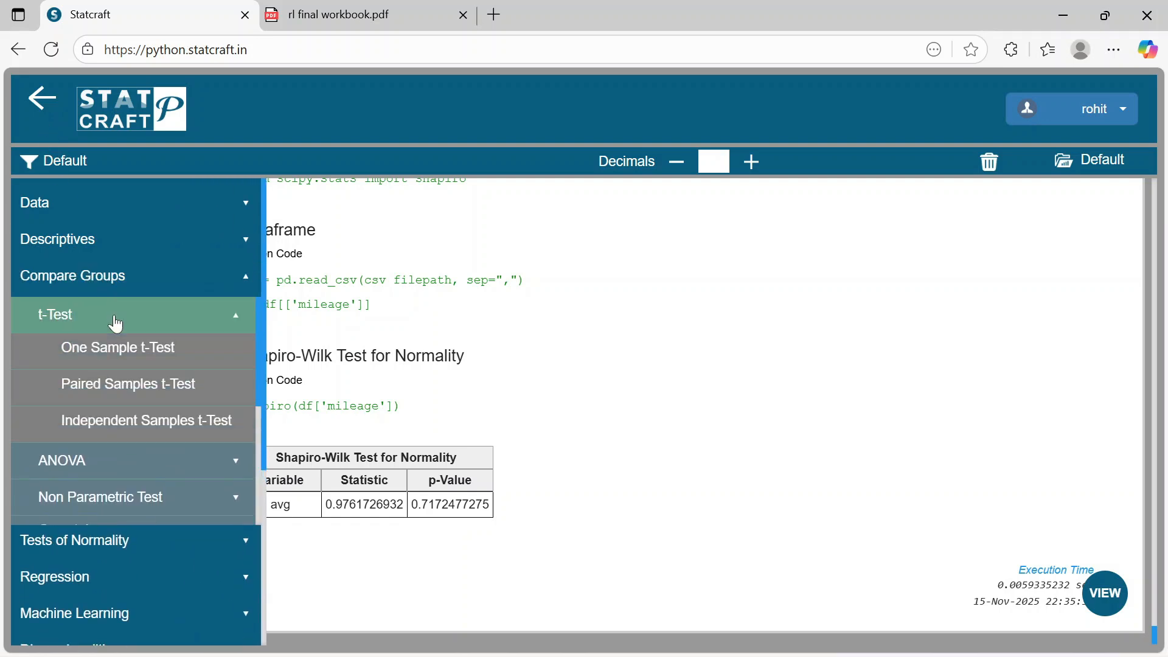
click(112, 348)
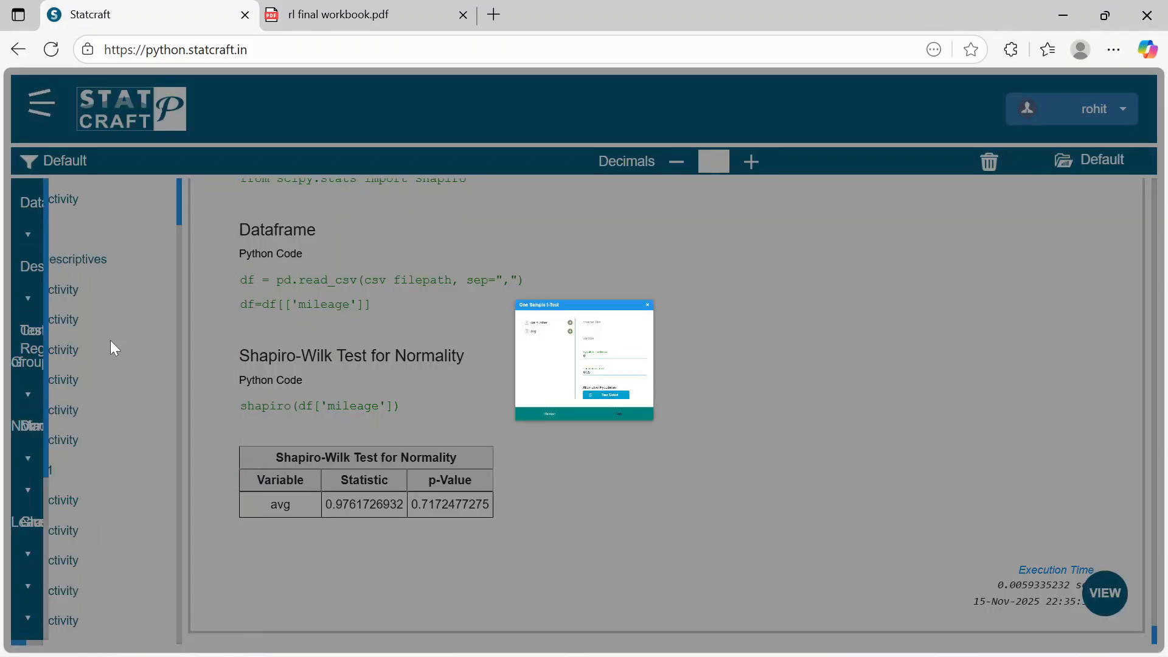
click(695, 225)
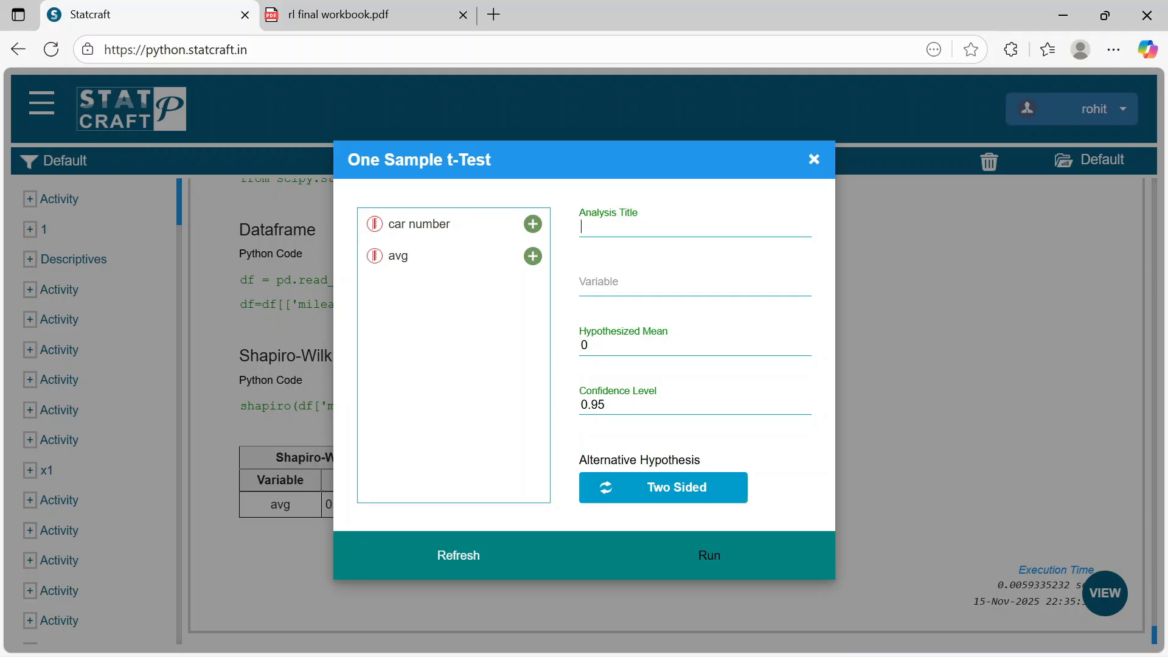
text(one sample t test)
click(533, 256)
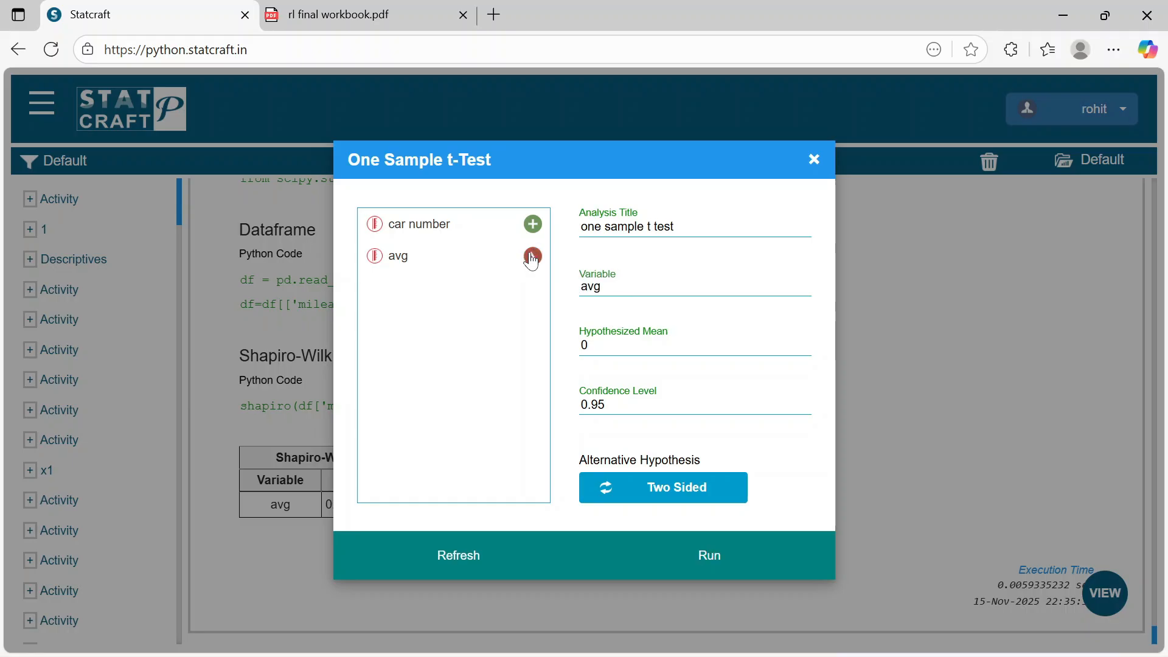
Set the hypothesized mean to 35 and run the two-sided t-test at the 0.95 confidence level
click(589, 345)
key(BackSpace)
text(35)
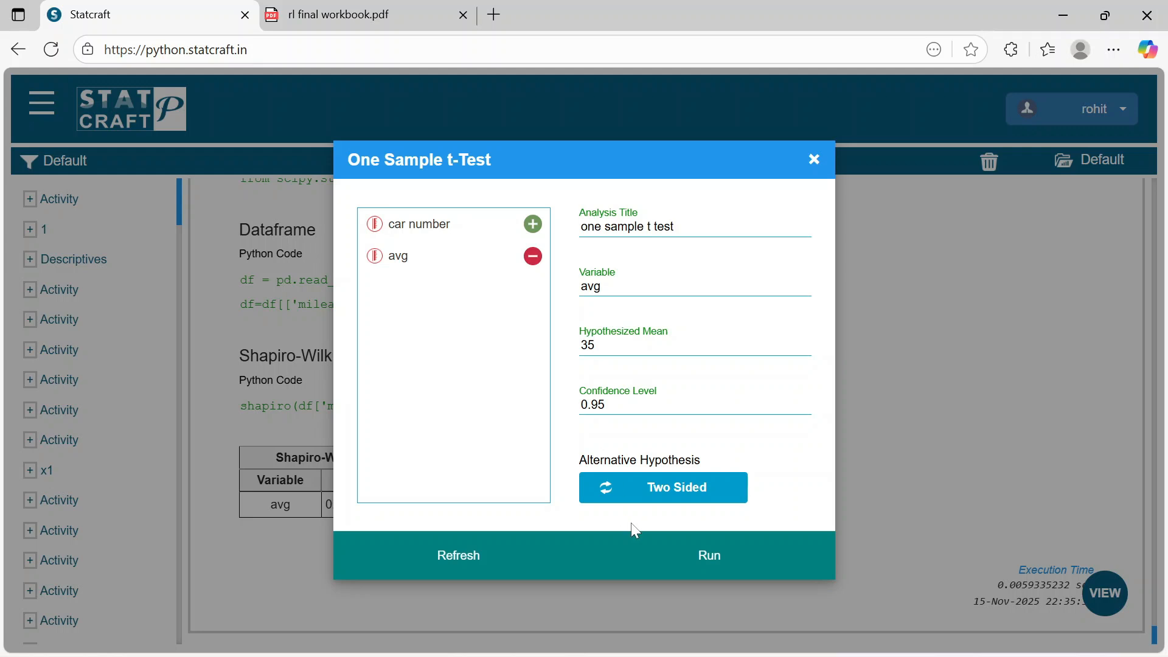
click(668, 554)
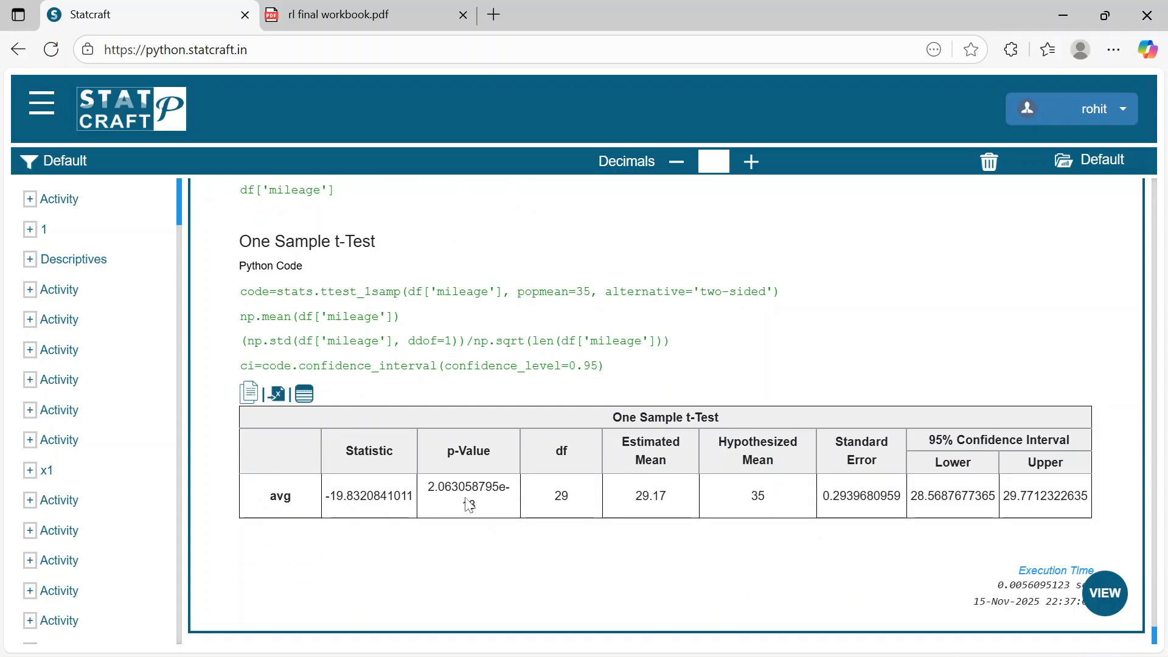
Select the p-value in the t-test result, and examine the null and not-equal alternative hypotheses in rl final workbook.pdf
drag(489, 511, 427, 495)
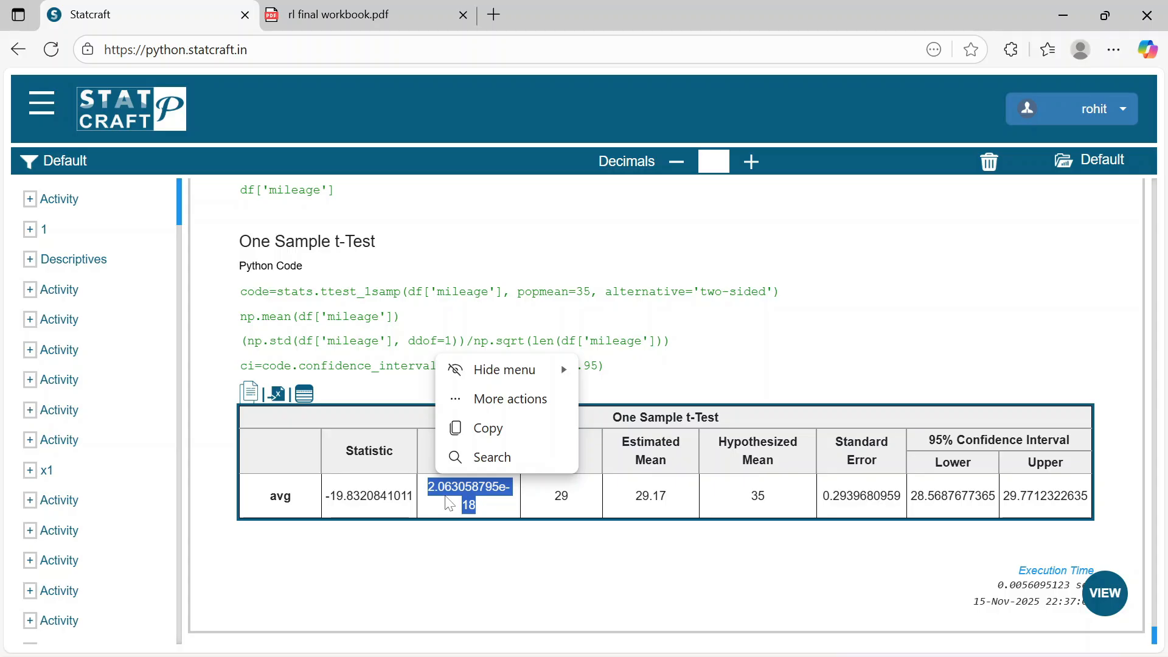
key(alt+Tab)
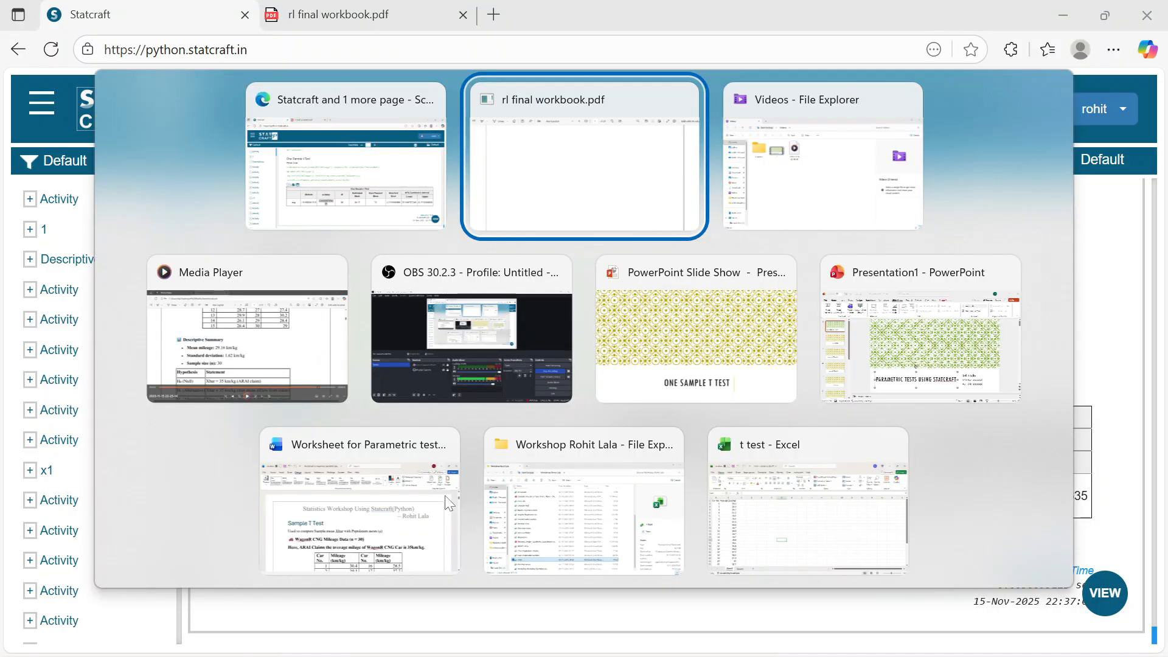
scroll(459, 393, up, 5)
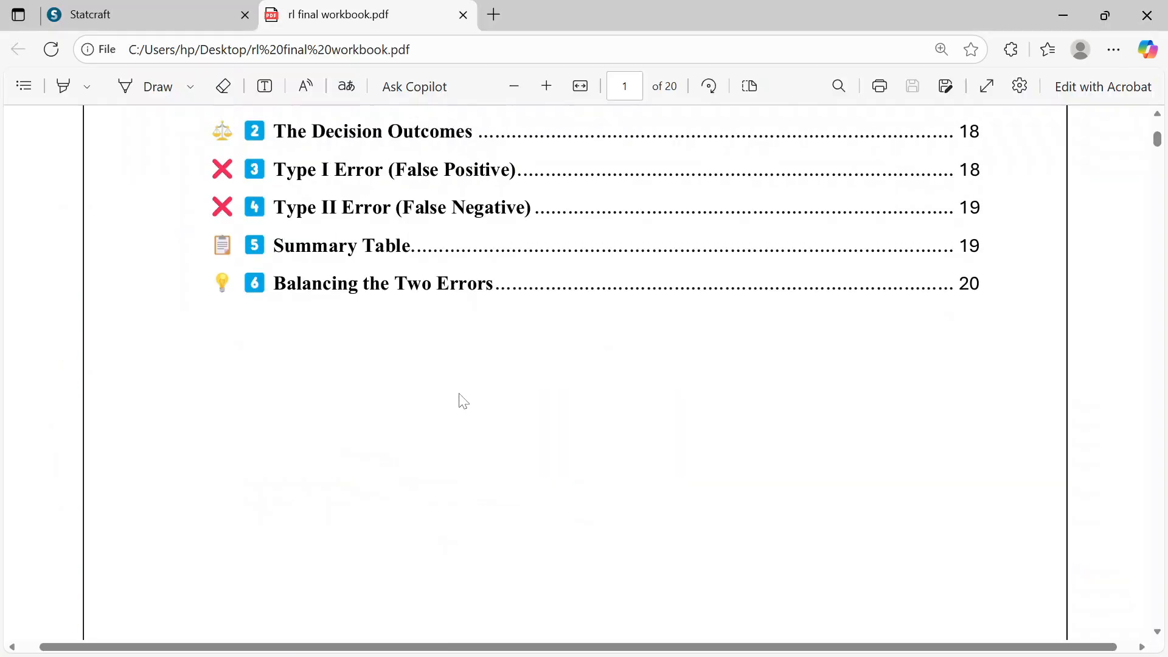
scroll(458, 393, down, 4)
scroll(464, 401, down, 10)
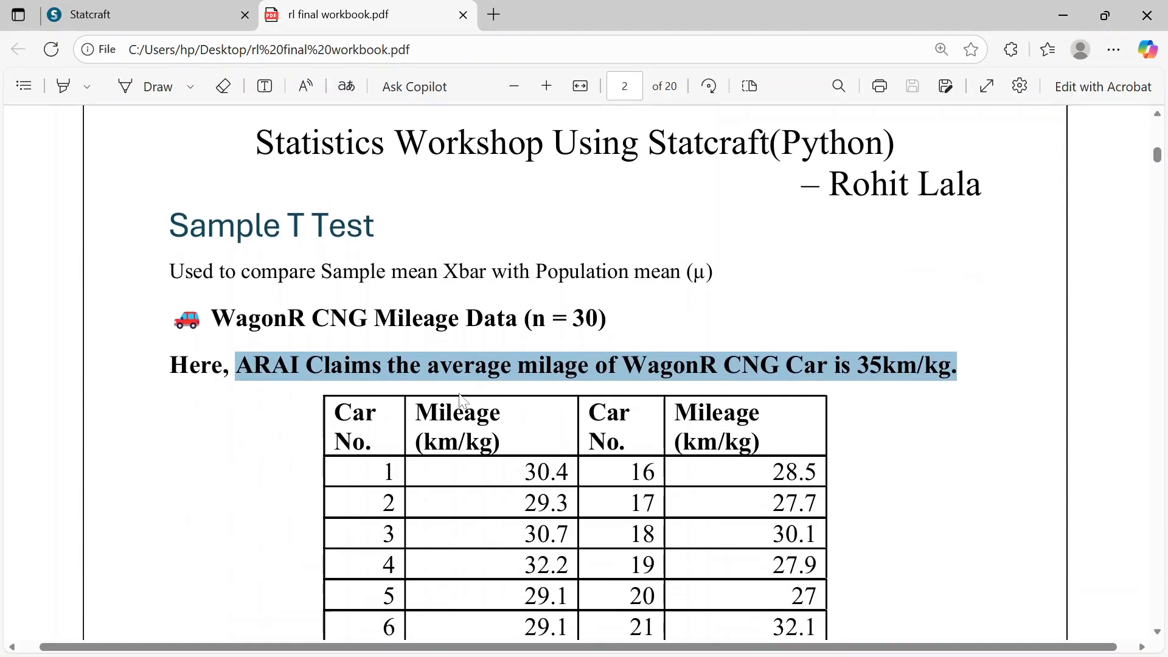
scroll(464, 401, down, 10)
scroll(460, 494, up, 2)
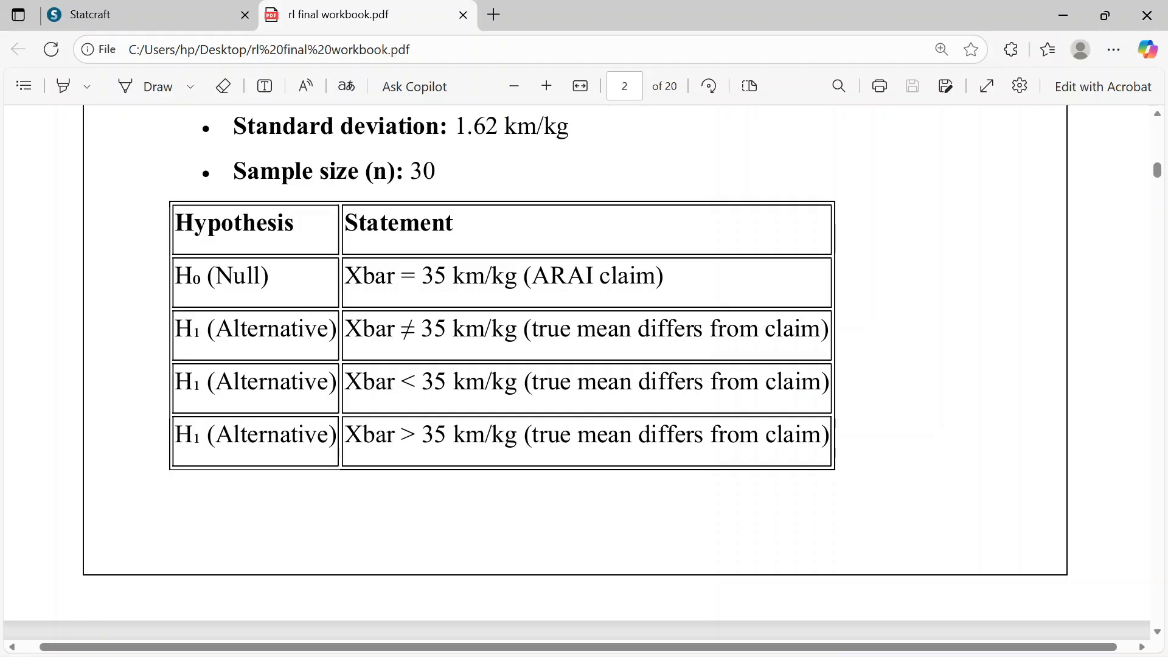
drag(174, 276, 720, 279)
drag(174, 329, 825, 348)
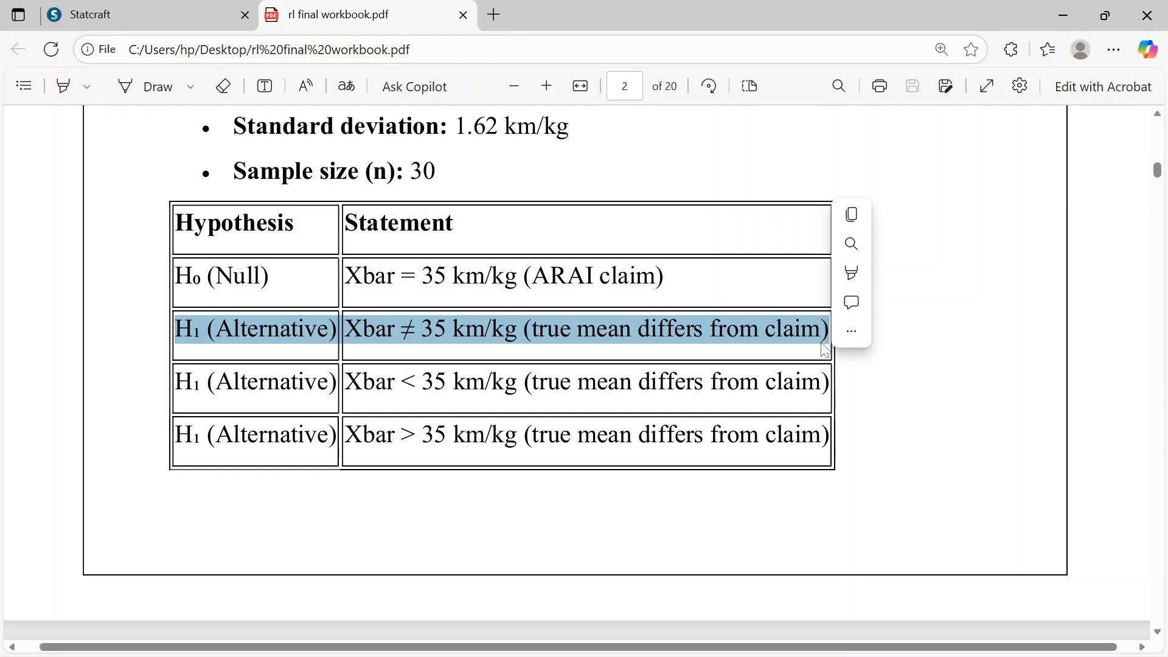
Select the estimated mean in the Statcraft result, and mark the workbook's alternative hypothesis Xbar < 35 km/kg
key(alt+Tab)
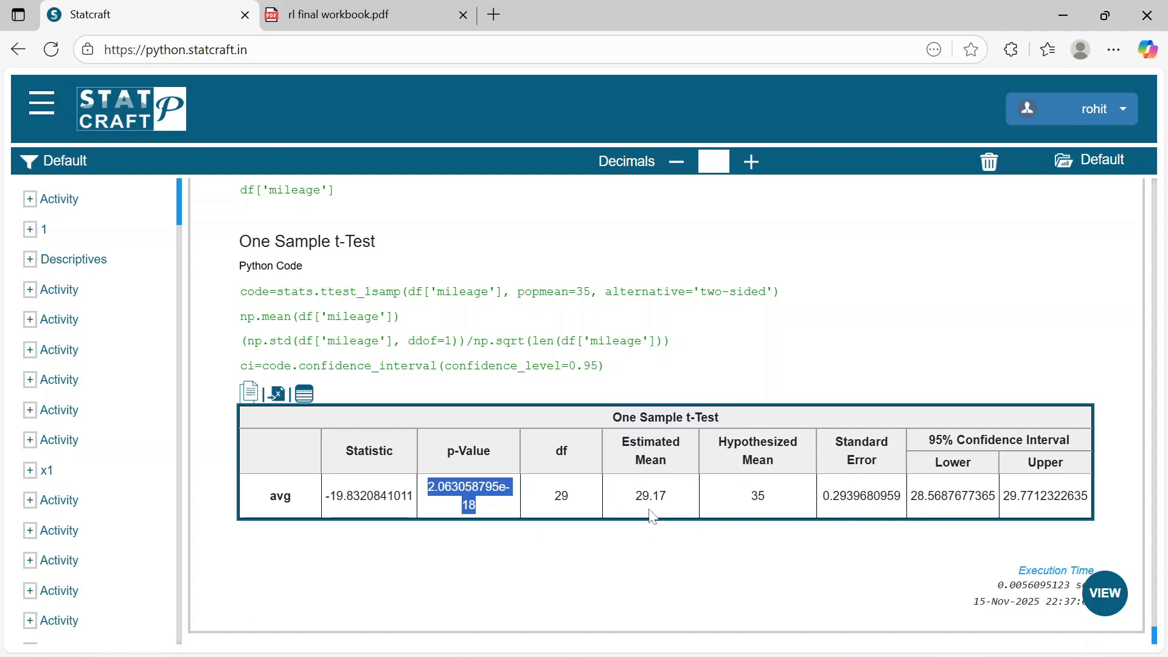
drag(631, 503, 678, 505)
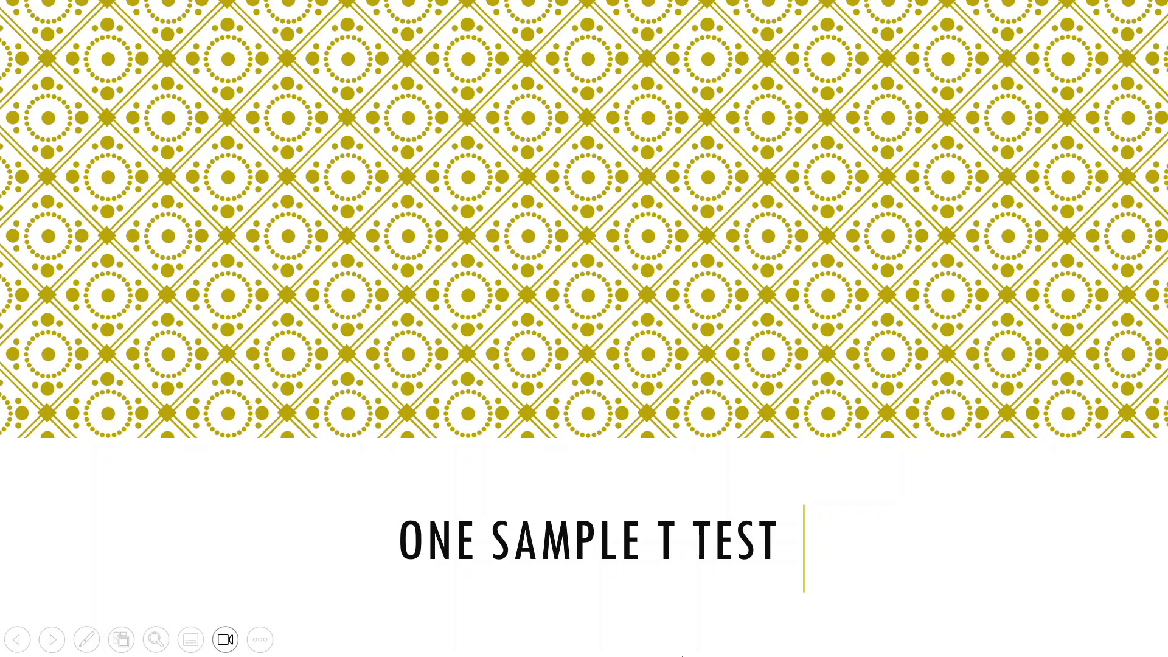
key(alt+Tab)
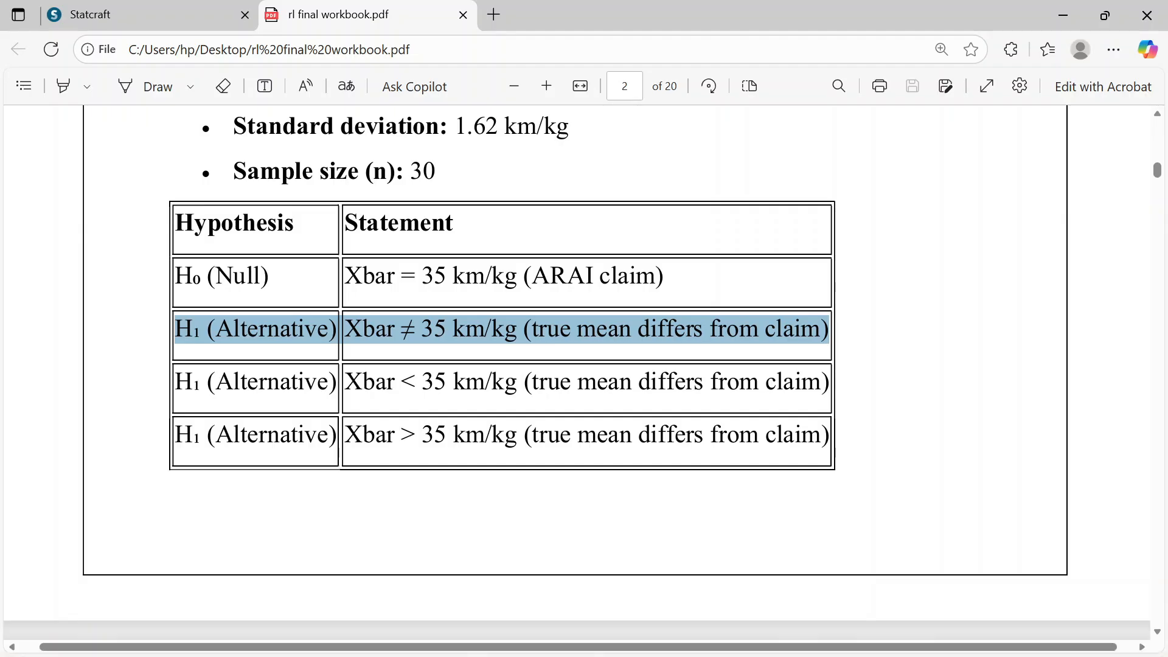
drag(175, 381, 848, 391)
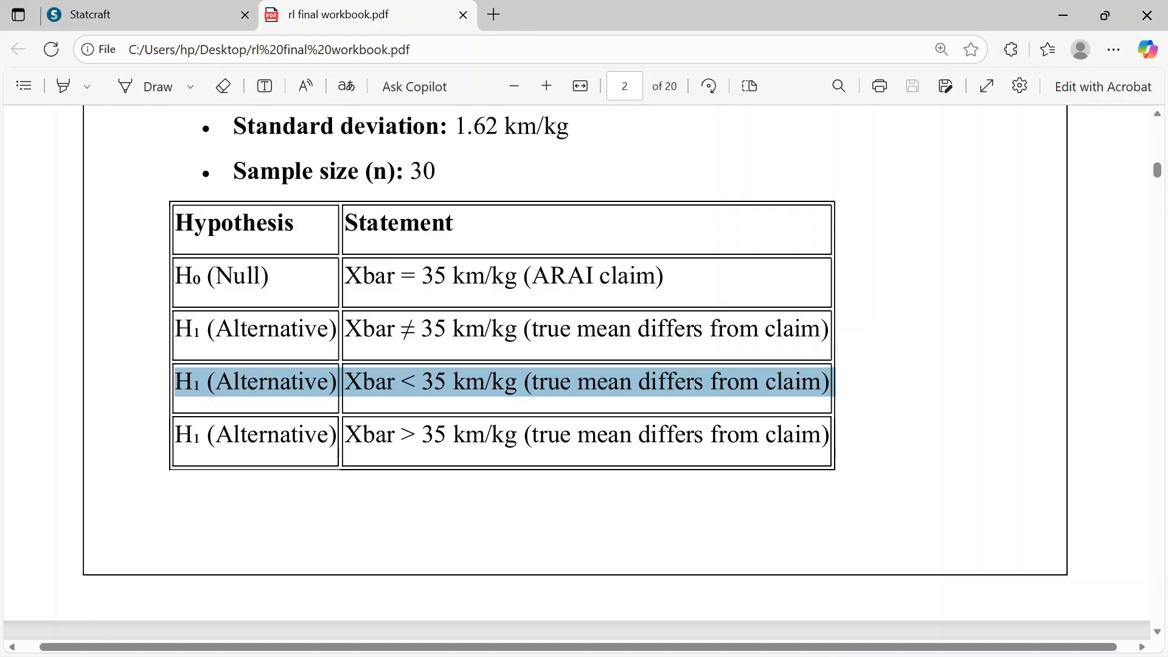
Switch to Statcraft and run the One Sample t-Test on avg against 35 with the alternative hypothesis Less
click(94, 15)
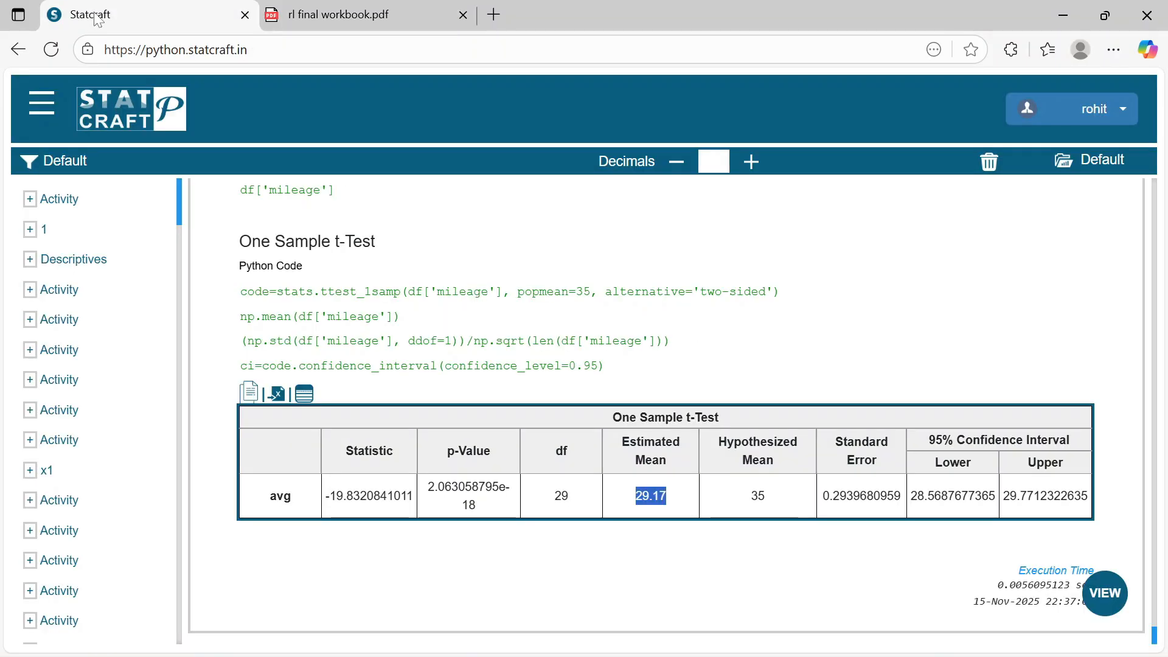
click(49, 111)
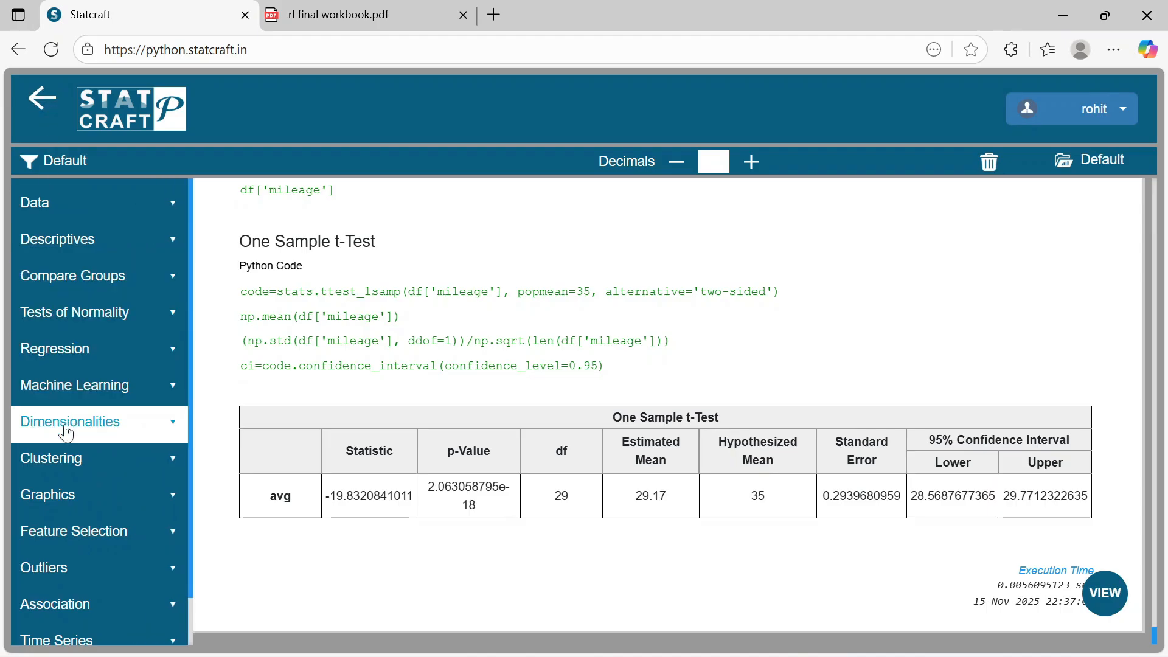
click(109, 278)
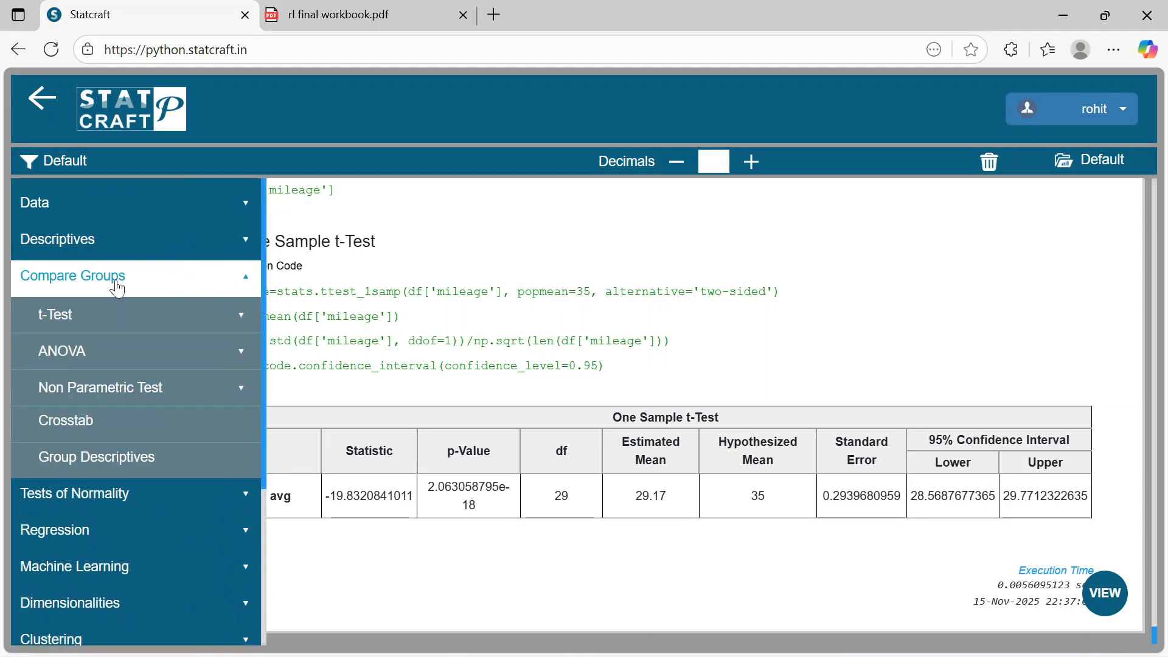
click(114, 321)
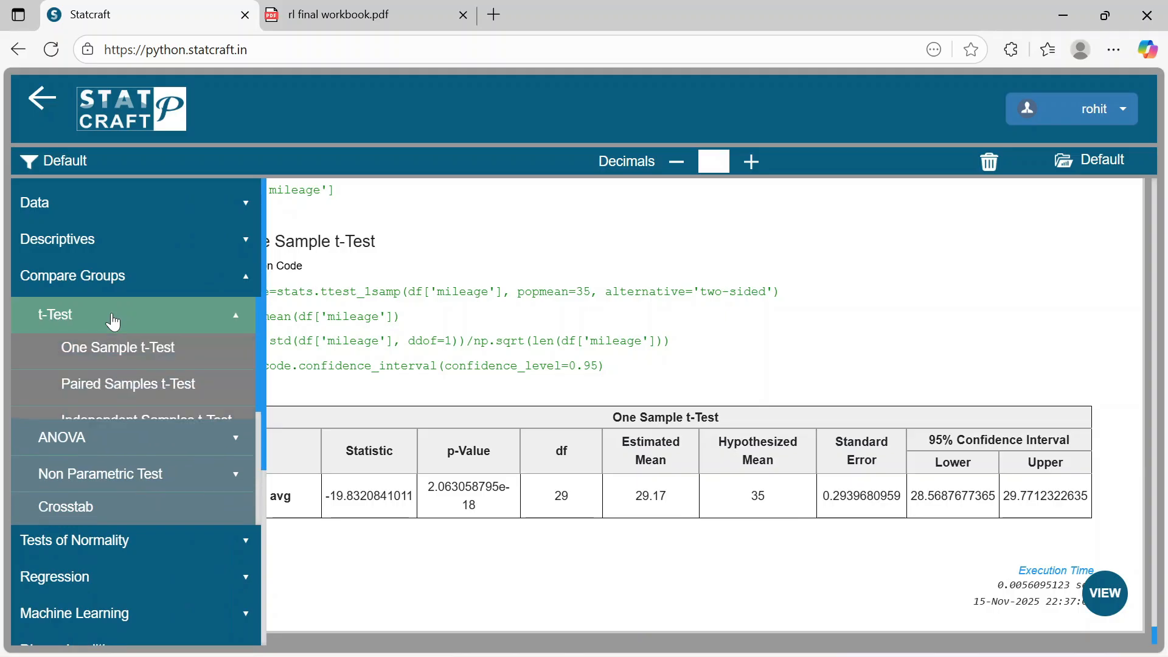
click(111, 350)
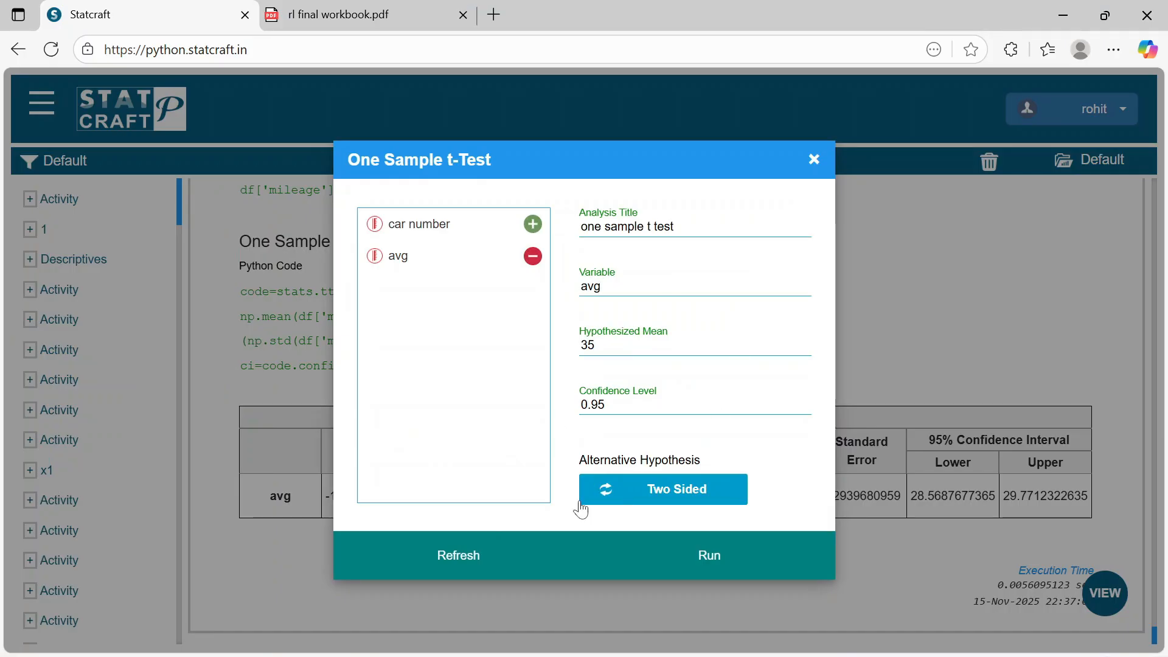
click(659, 492)
click(658, 491)
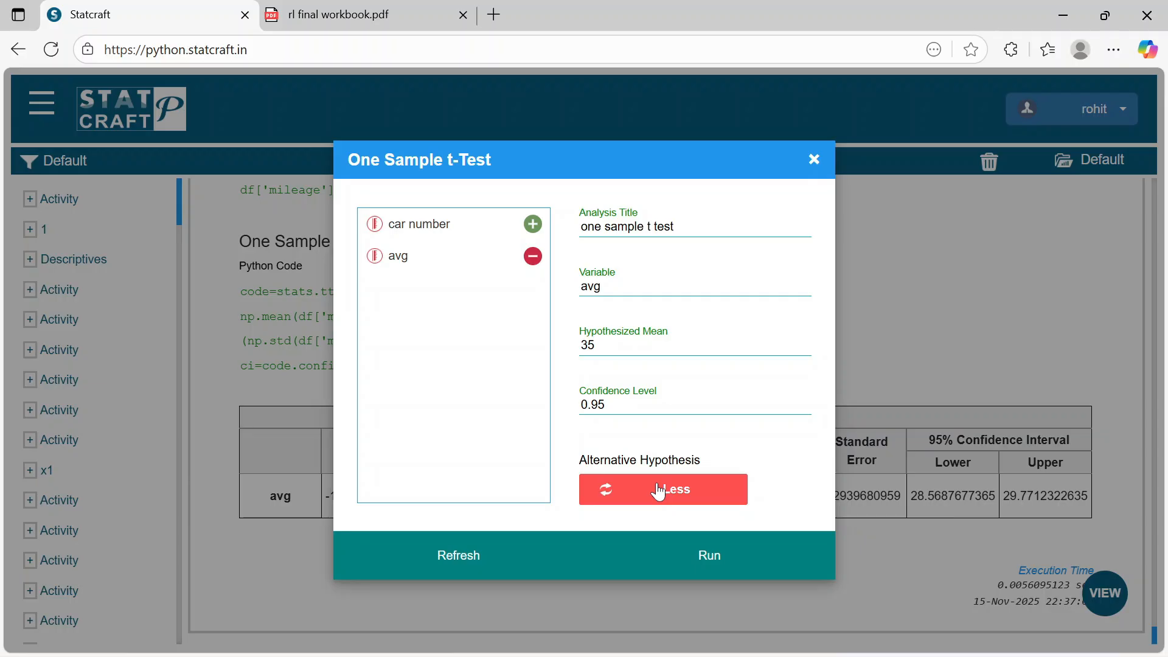
click(705, 552)
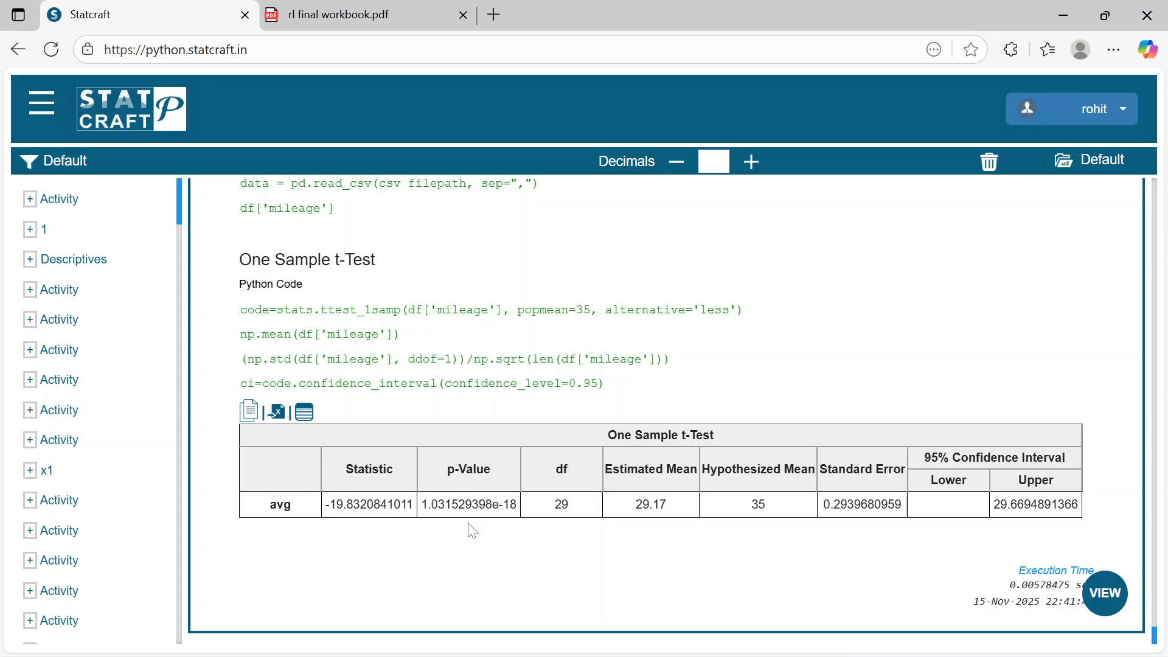
Select the alternative hypothesis Xbar > 35 km/kg in the workbook PDF and return to Statcraft
key(alt+Tab)
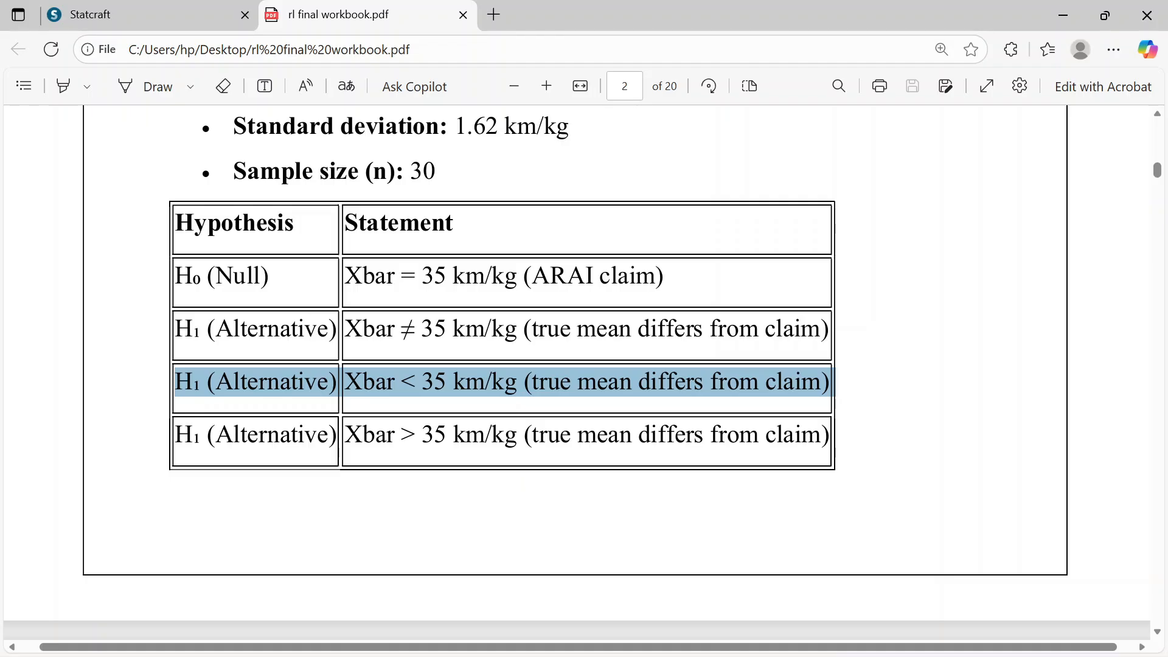
drag(175, 434, 832, 436)
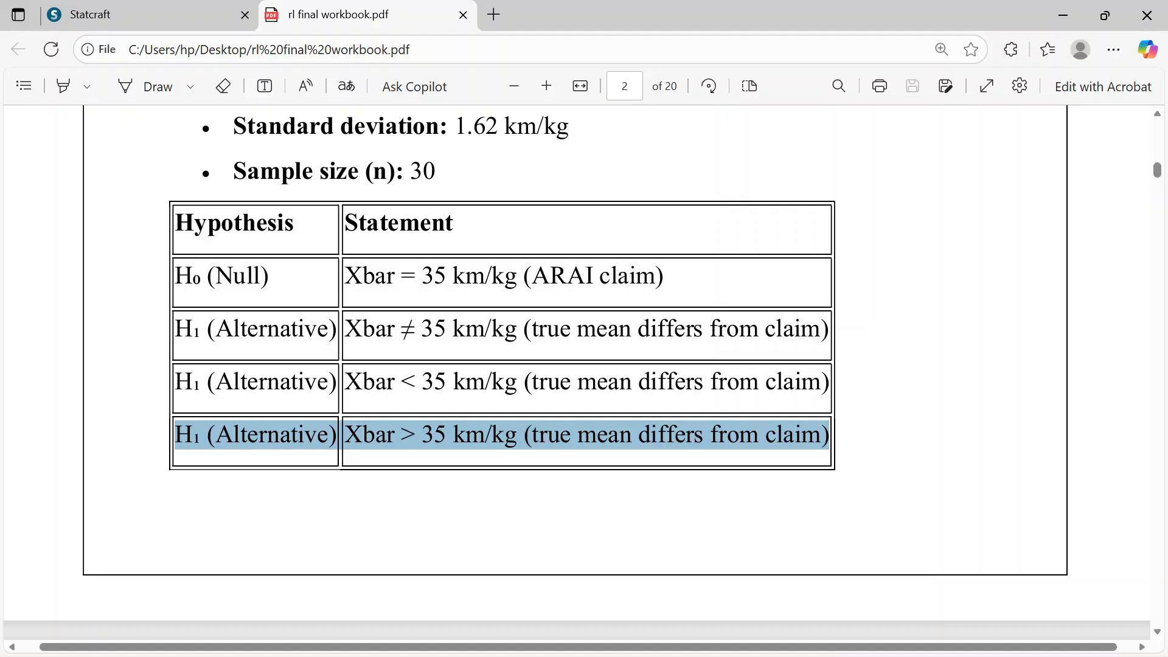
key(alt+Tab)
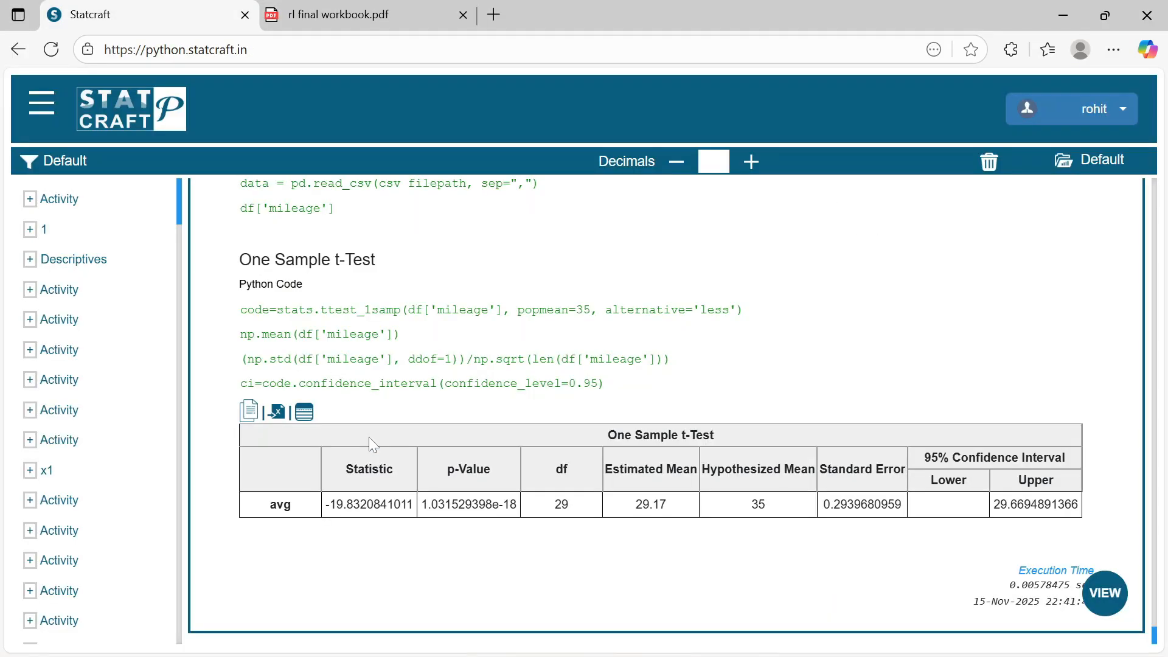
Run the One Sample t-Test on avg against 35 with the alternative hypothesis Greater
click(42, 103)
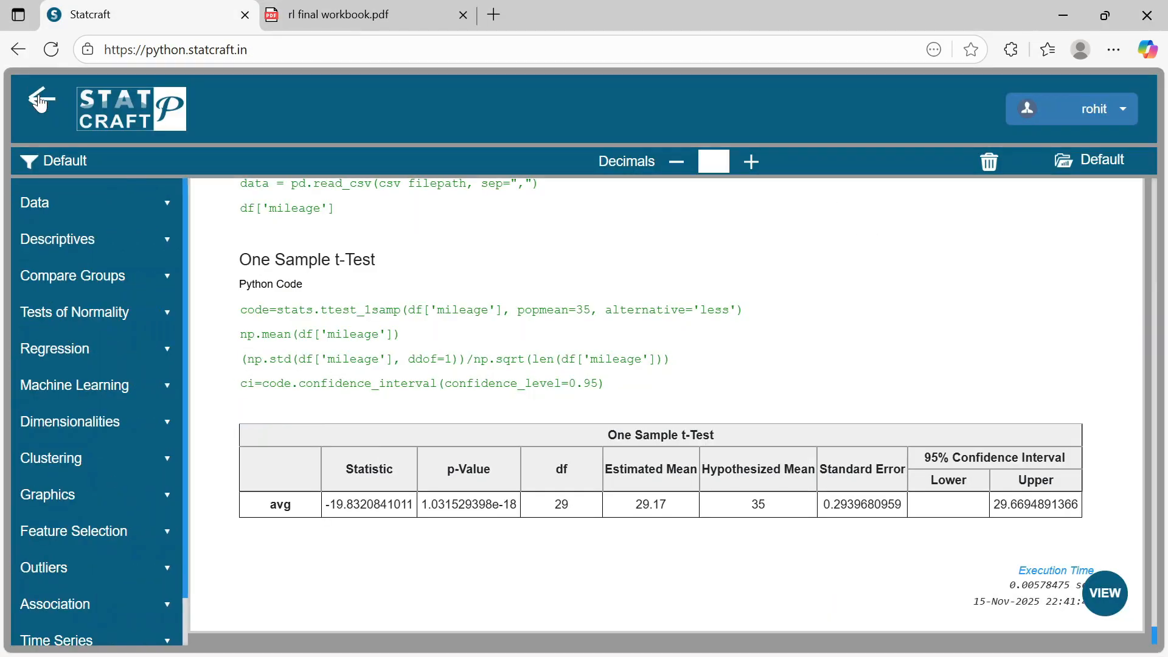
click(86, 284)
click(78, 316)
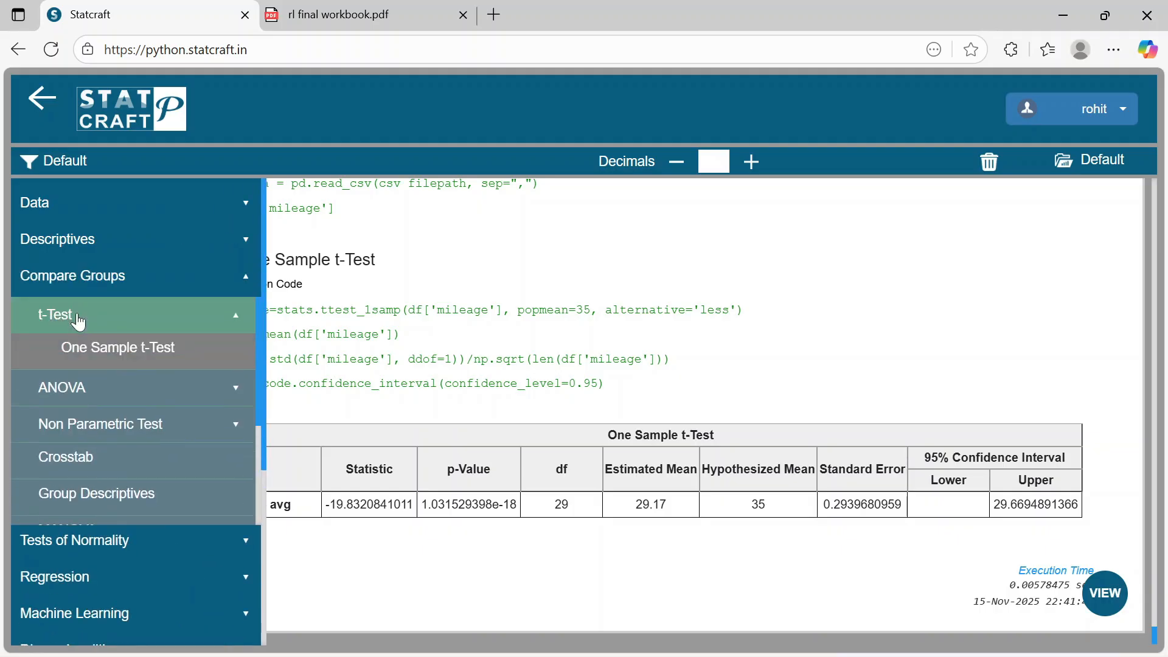
click(80, 359)
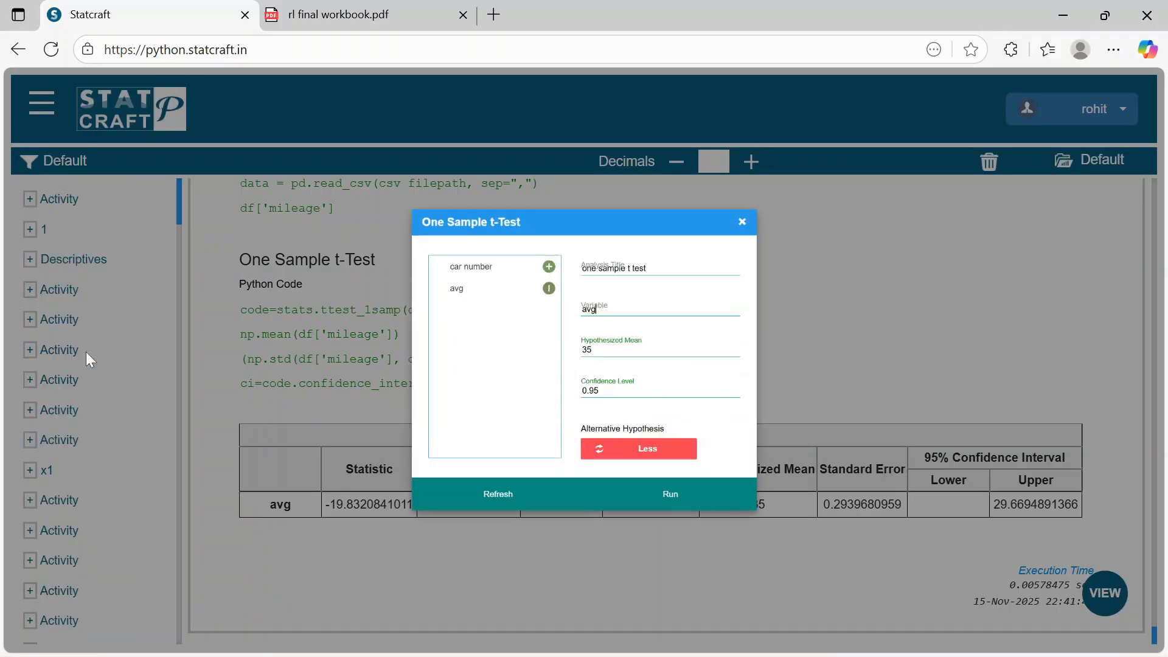
click(631, 483)
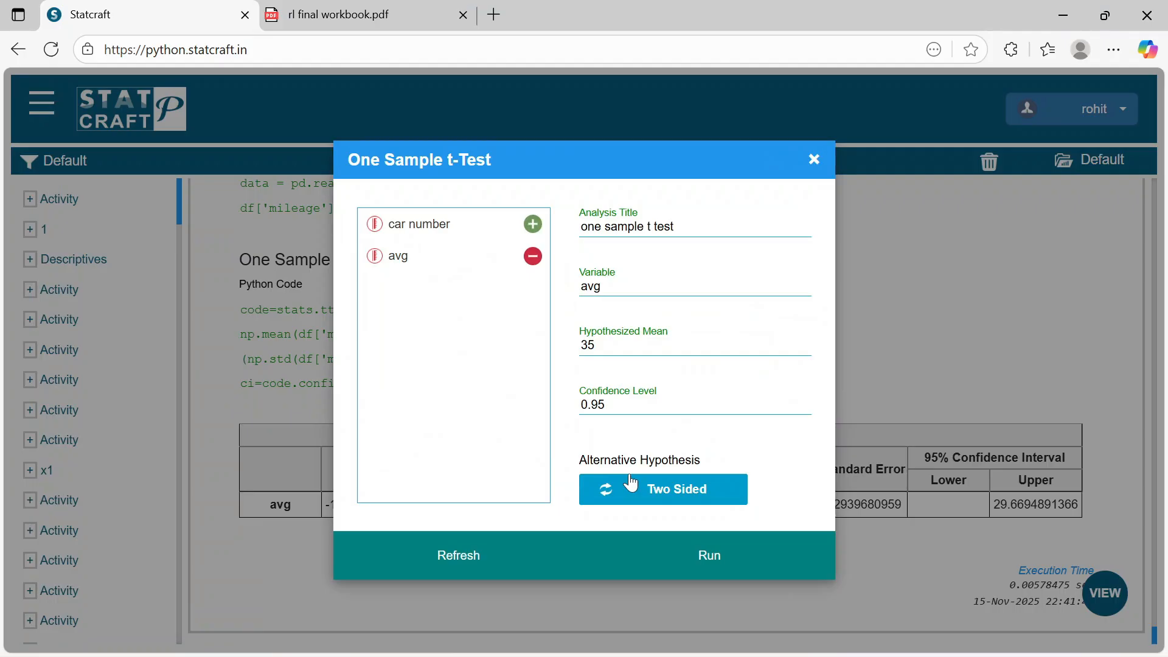
click(631, 484)
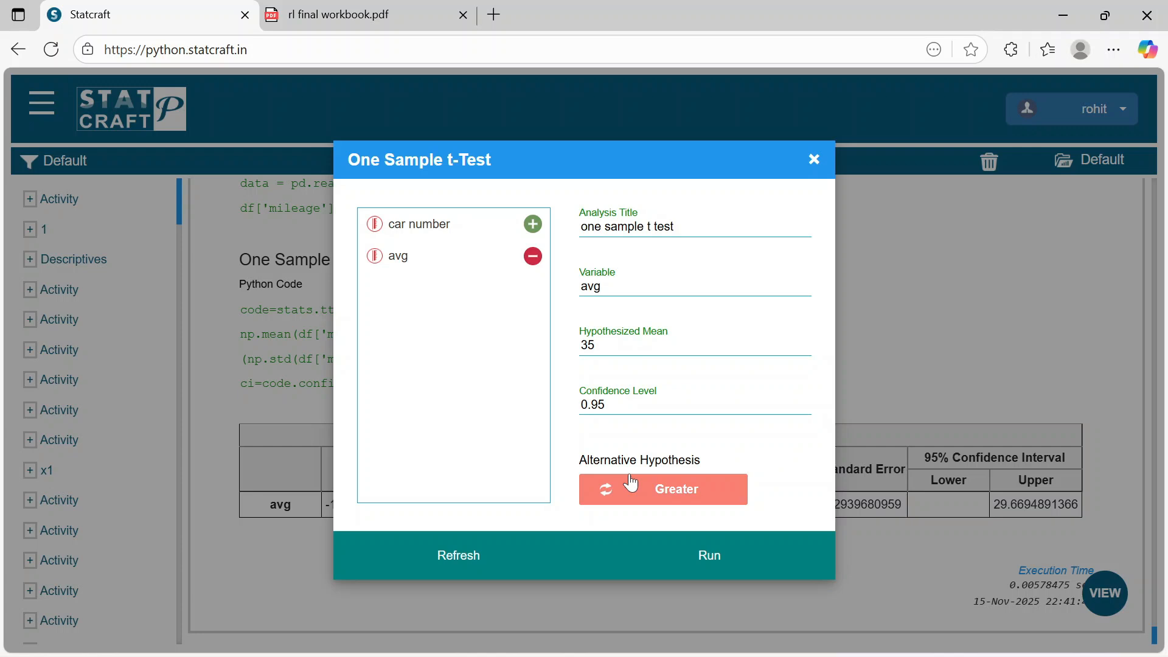
click(696, 557)
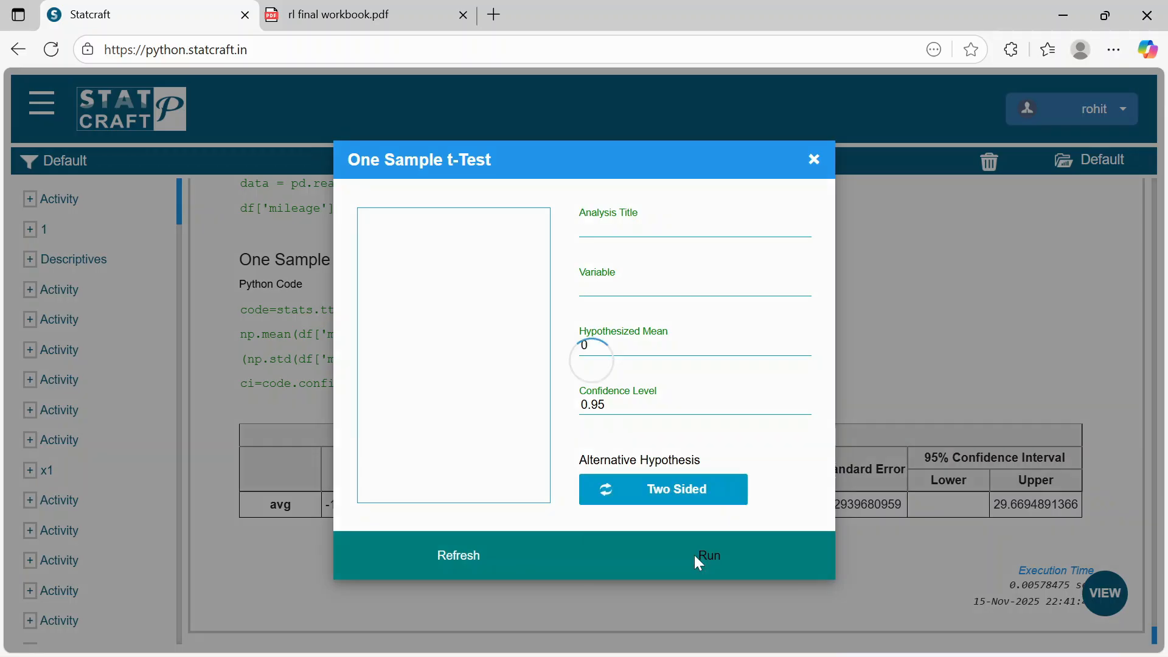
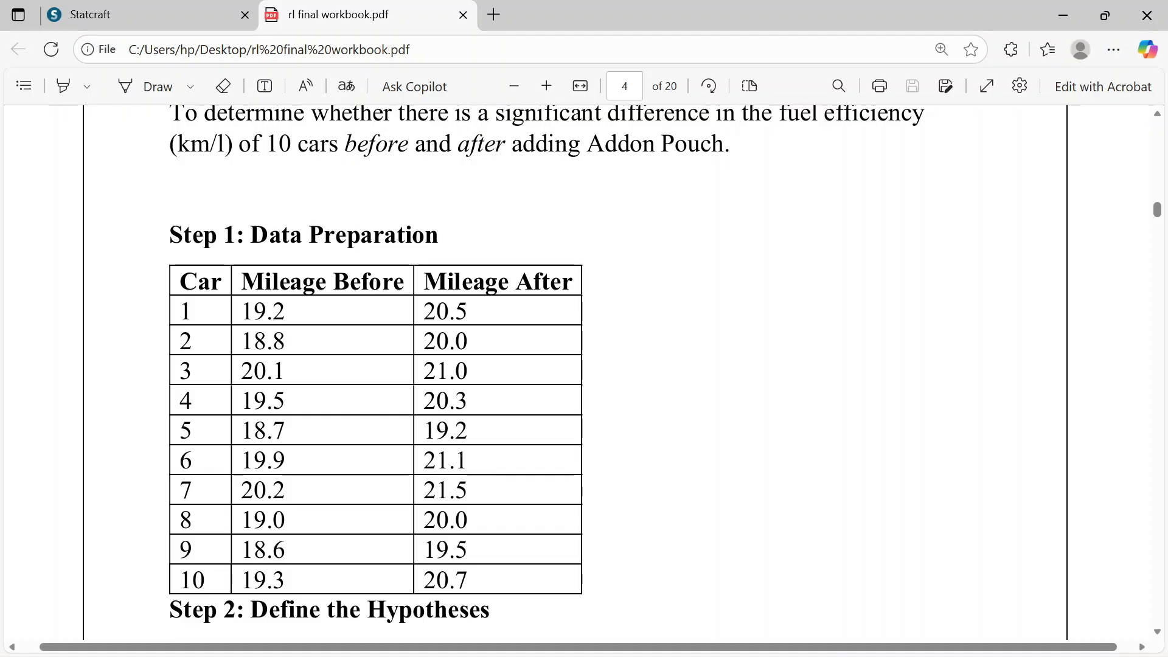
Review the before-and-after mileage table in the workbook PDF and the paired-test null and alternative hypotheses below it
scroll(547, 372, down, 1)
scroll(548, 372, down, 2)
scroll(547, 371, down, 3)
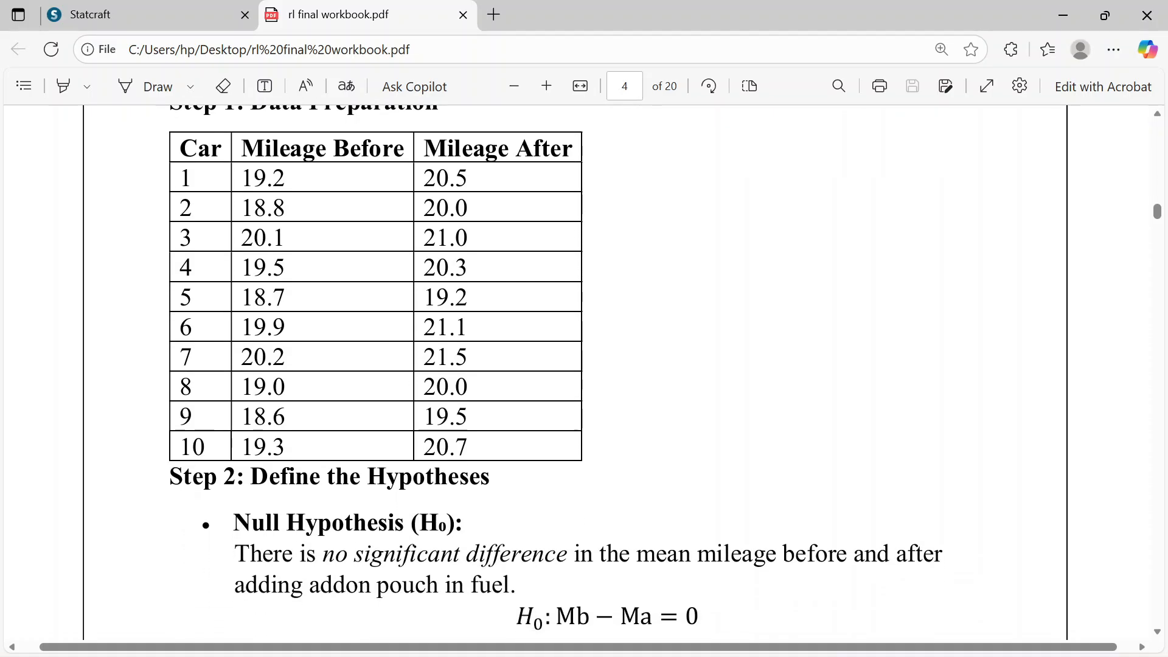
scroll(548, 371, down, 1)
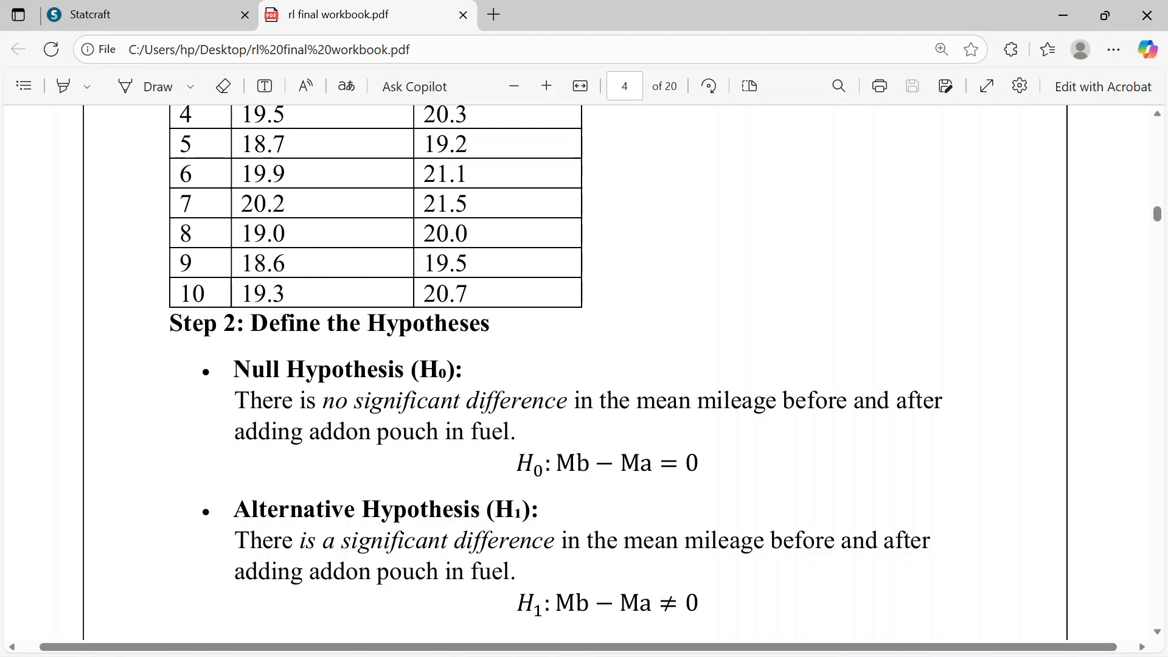
drag(705, 469, 527, 479)
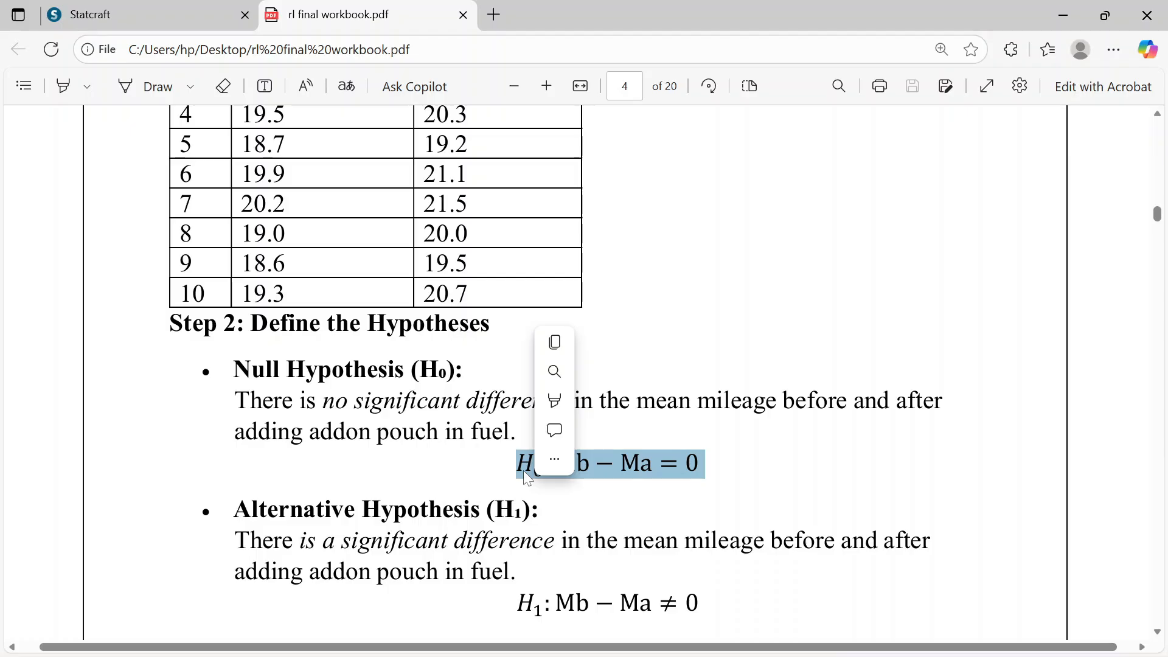
right_click(394, 561)
click(389, 563)
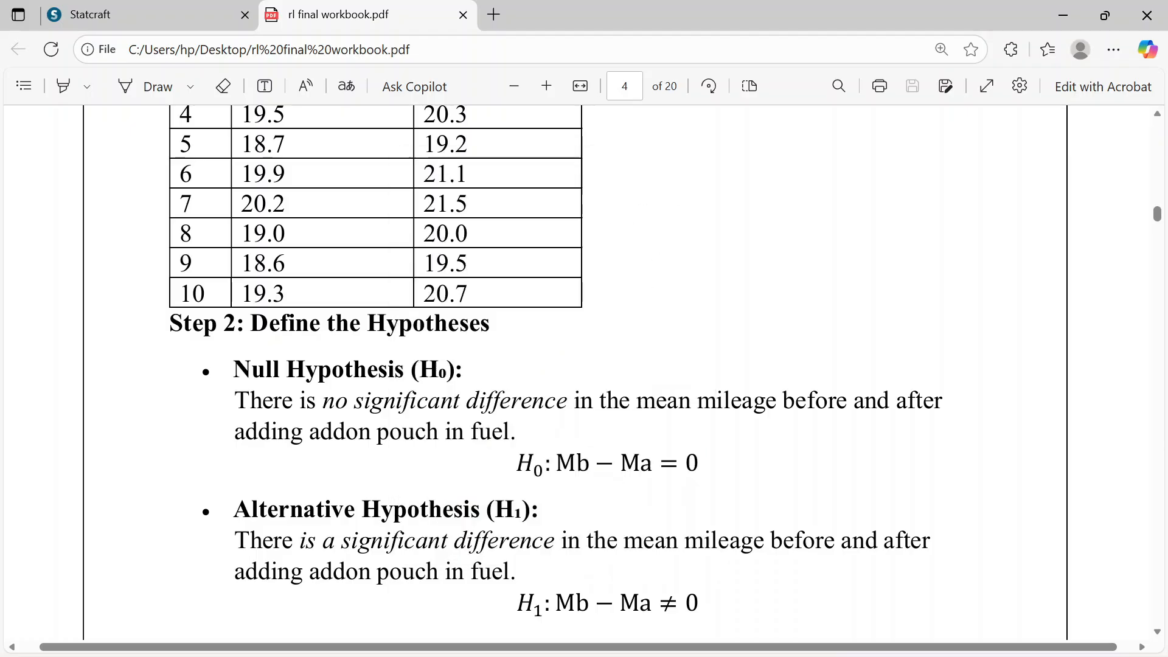
scroll(438, 563, down, 1)
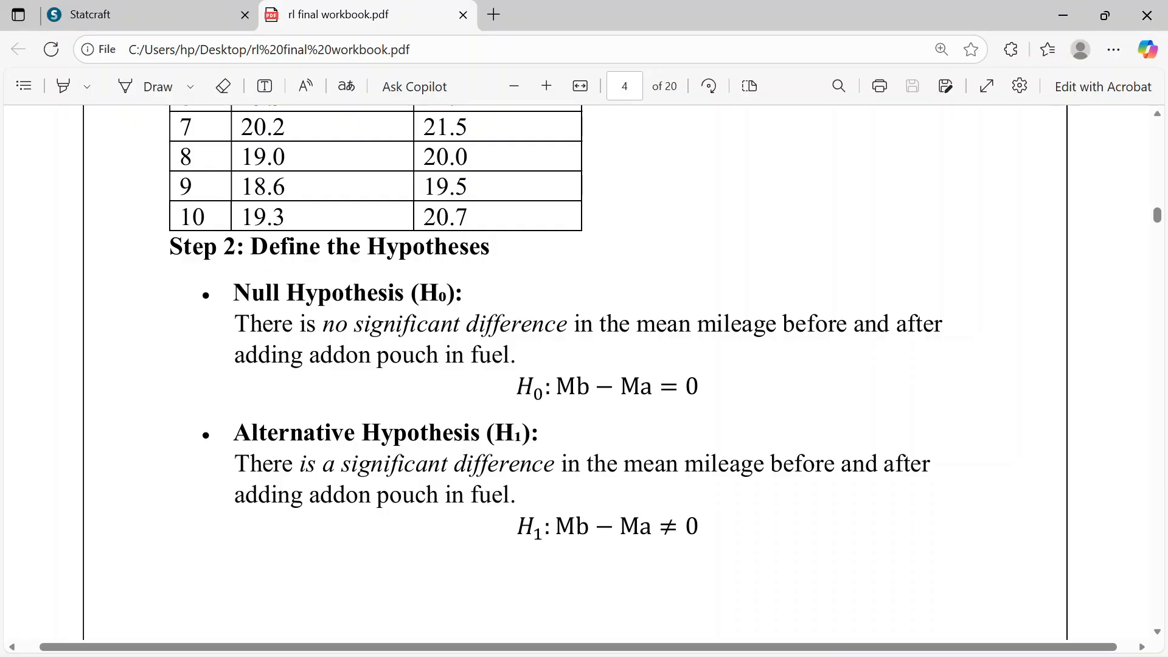
Switch to Statcraft and start a new table source named dependentttest with the description "paired t test"
click(175, 9)
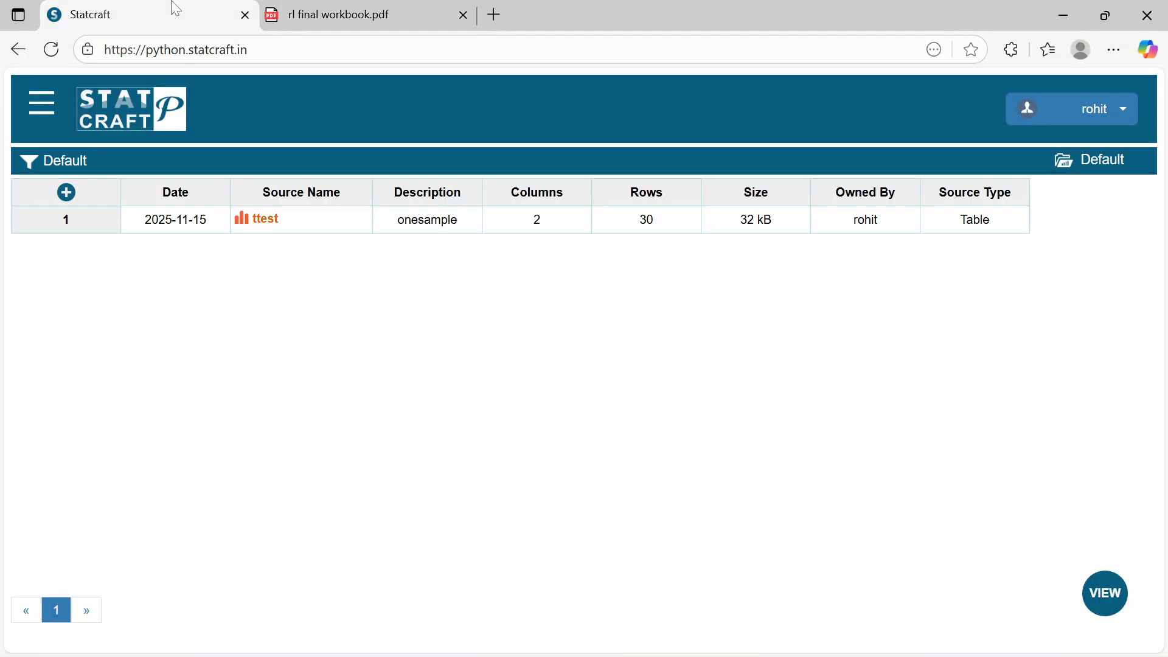
click(67, 192)
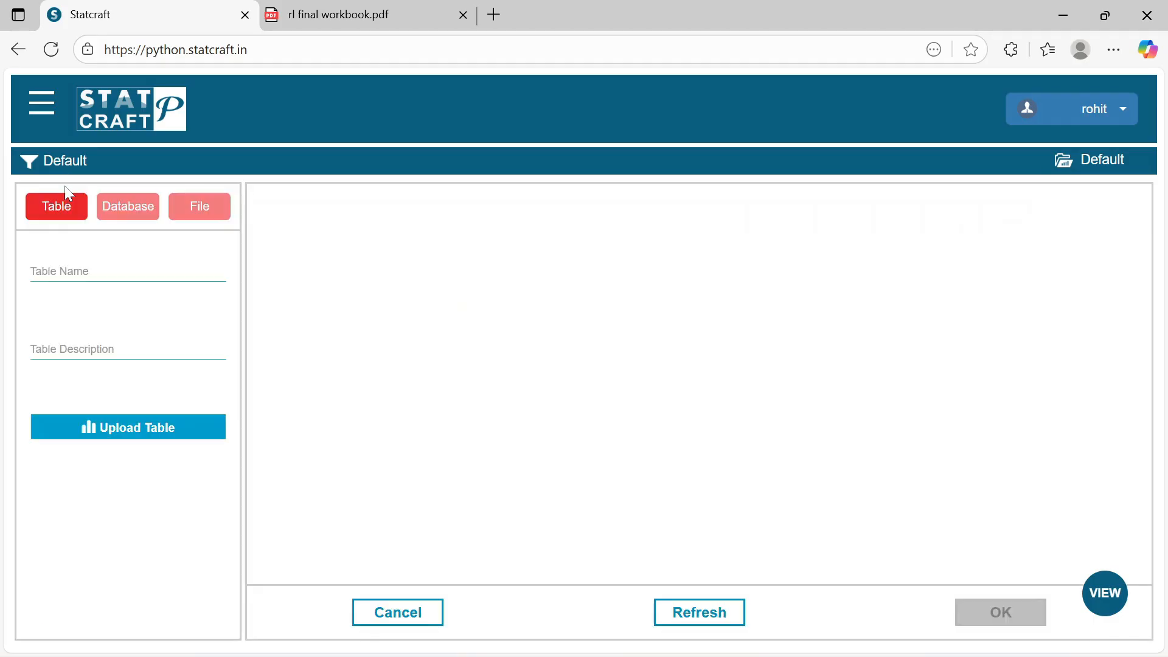
click(67, 269)
text(depend)
text(entt)
text(test)
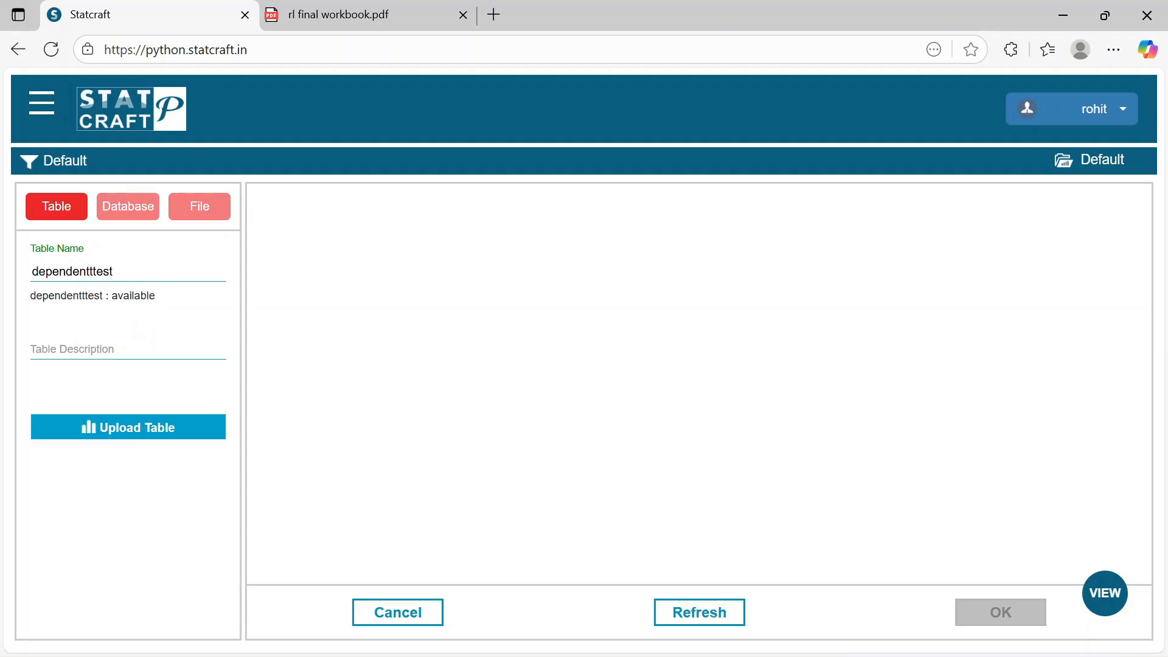
click(137, 349)
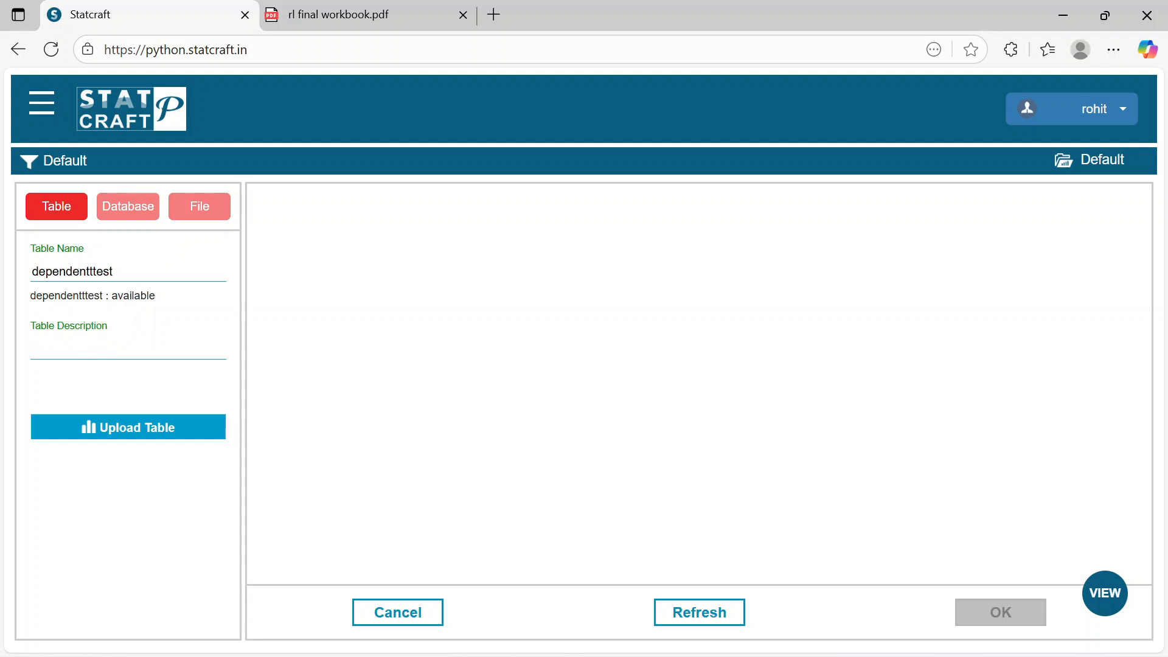
text(paired )
text(ta)
key(BackSpace)
text(test)
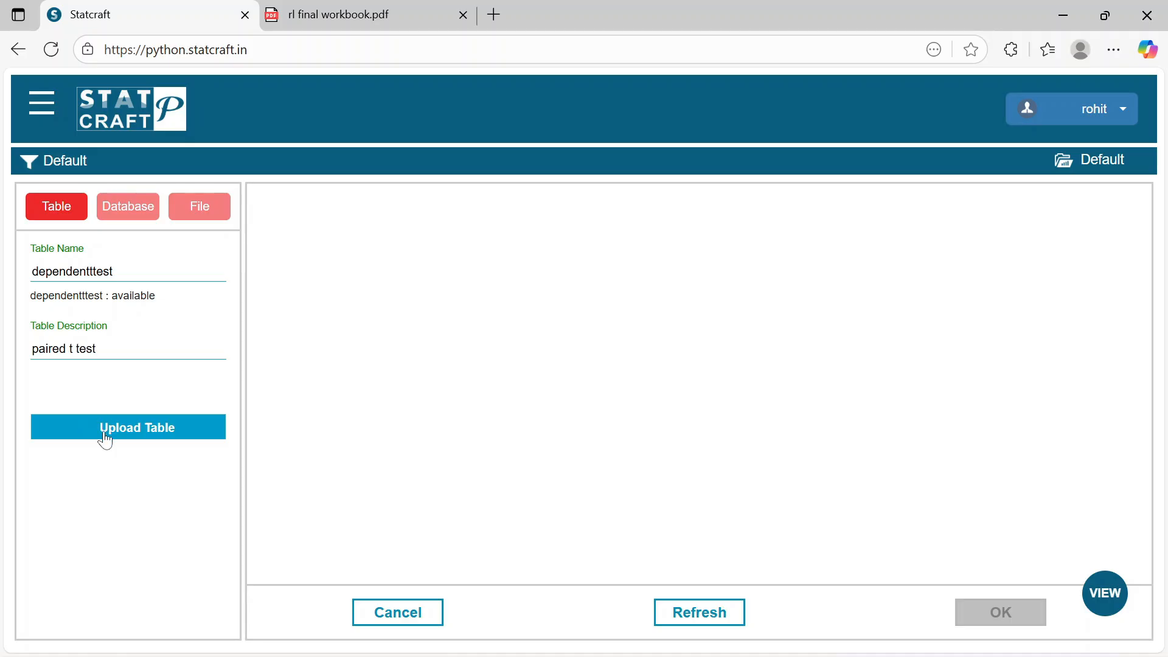
Upload the file "t test dependent variable" from the workshop folder as the table's data
click(107, 433)
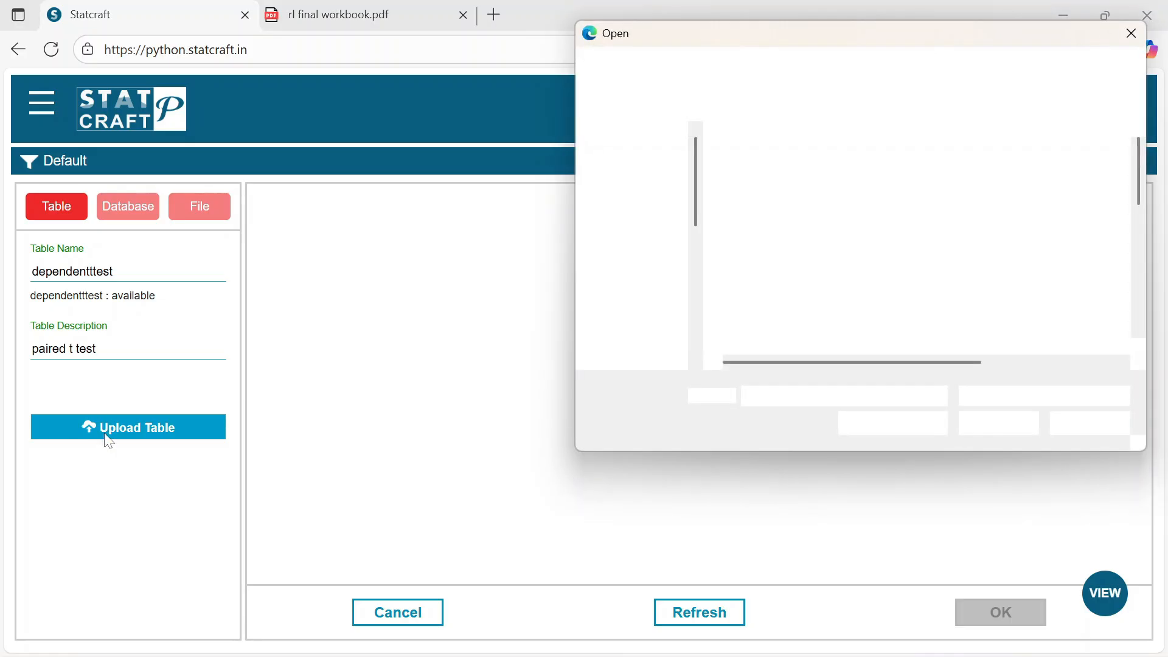
click(726, 250)
key(Down)
key(Down)
key(Down)
key(Down)
key(Down)
key(Down)
key(Down)
key(Down)
key(Down)
key(Down)
key(Down)
key(Down)
key(Down)
key(Down)
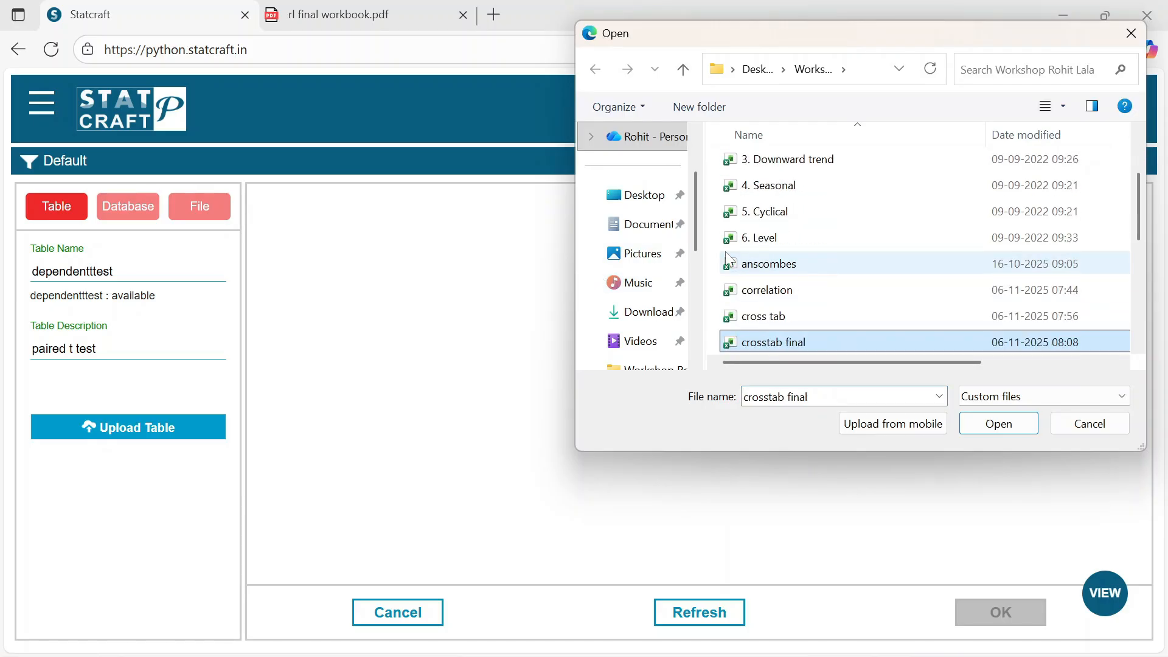
key(Down)
key(Down)
key(Down)
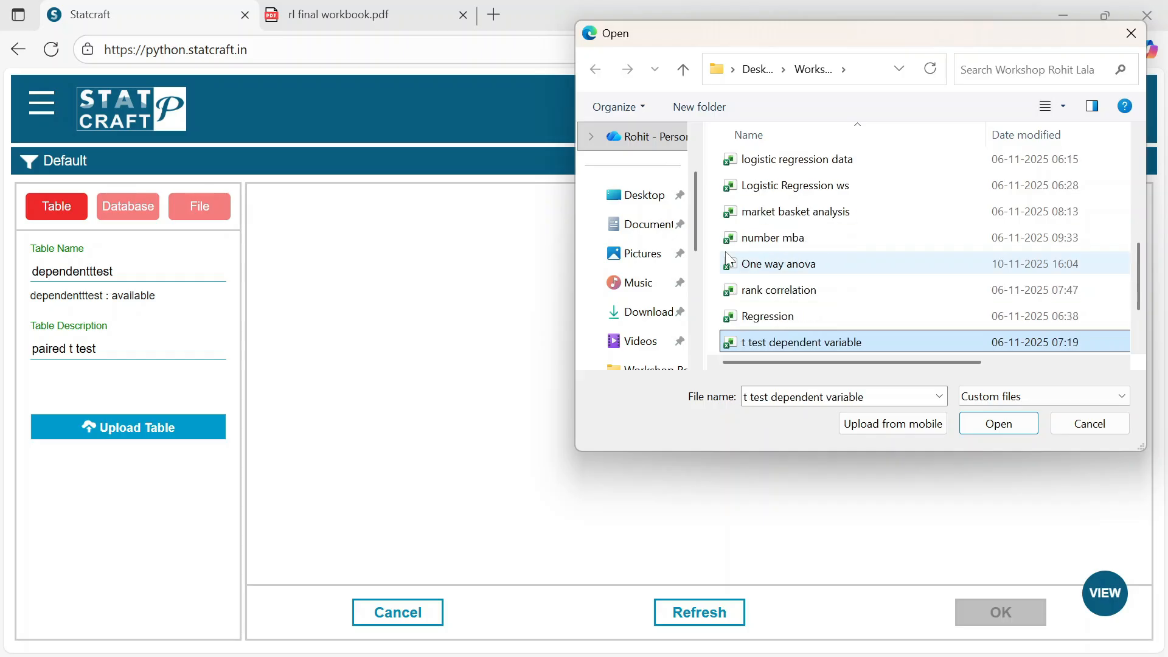
key(Up)
key(Return)
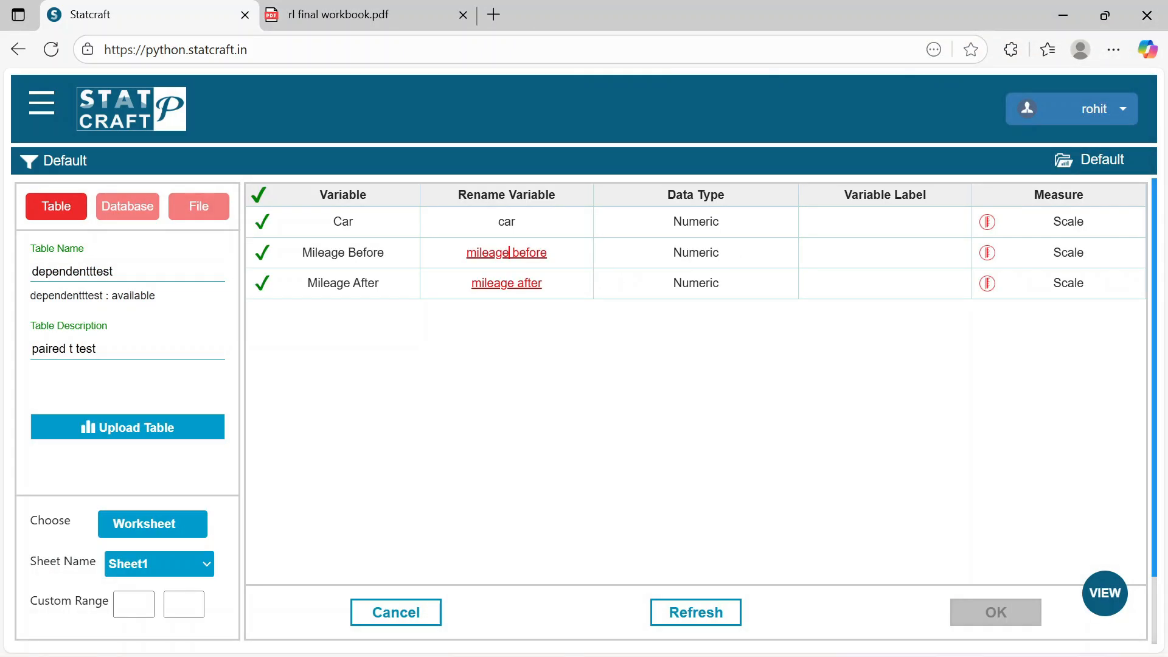
Remove the spaces from the two mileage variable names, making them mileagebefore and mileageafter
key(BackSpace)
click(517, 282)
key(BackSpace)
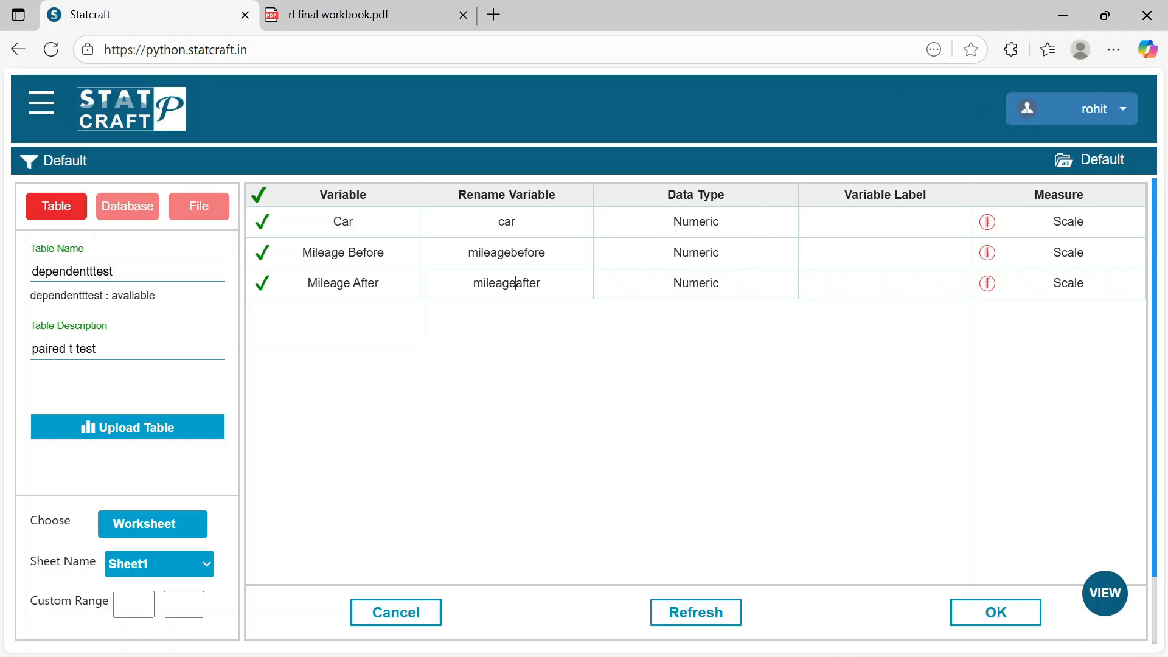
Label mileagebefore as "before addon" and mileageafter as "after addon", and create the table
click(885, 252)
text(before addon)
click(885, 283)
text(after addon)
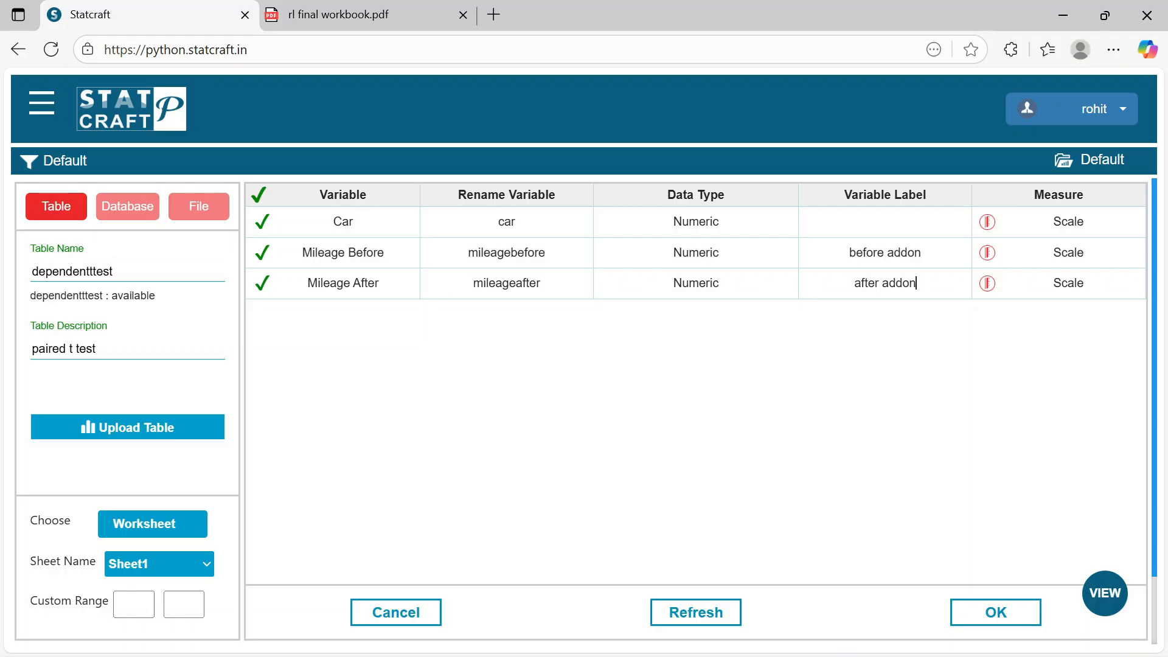
click(994, 613)
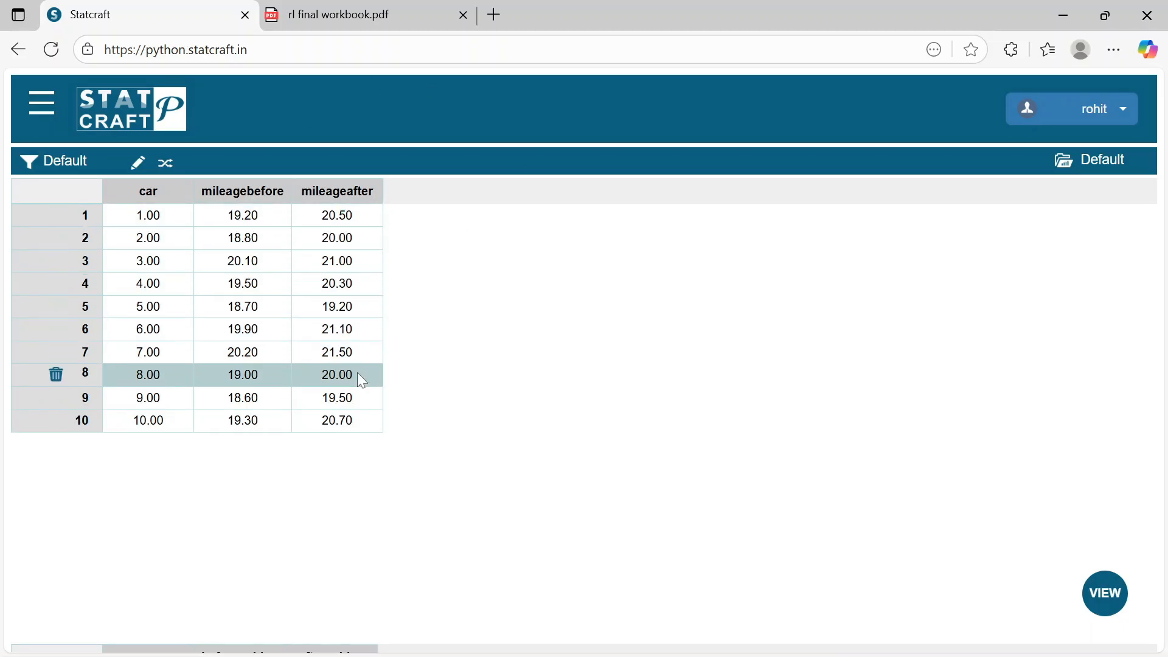
Set up a Paired Samples t-Test with the analysis title "addon effect"
click(35, 120)
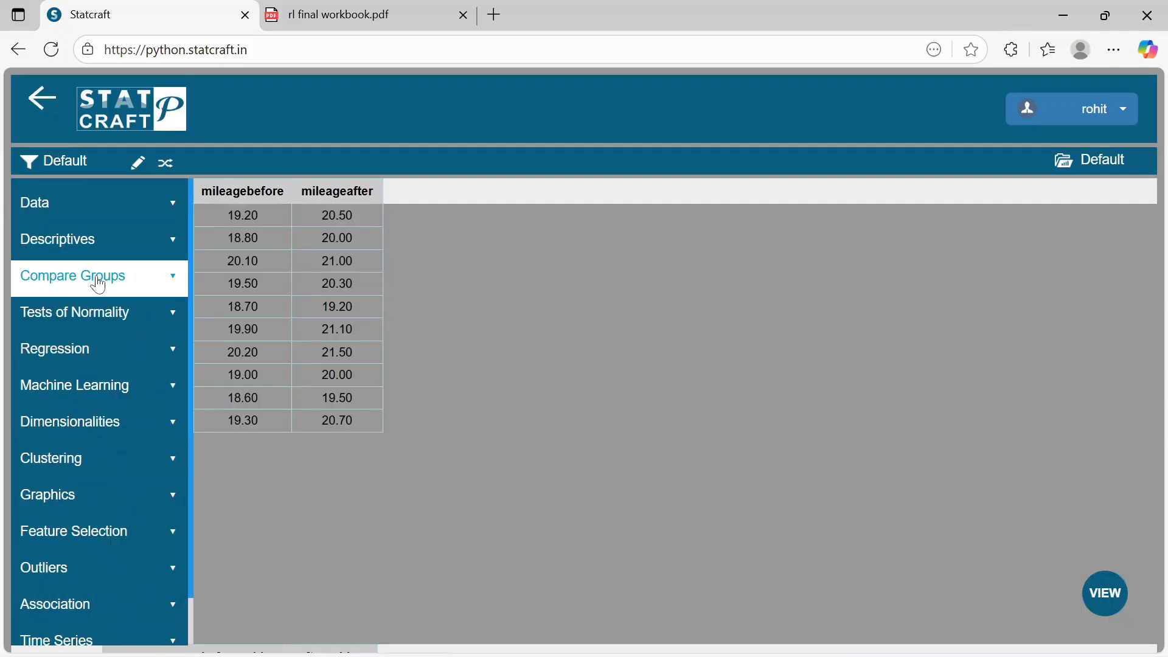
click(98, 283)
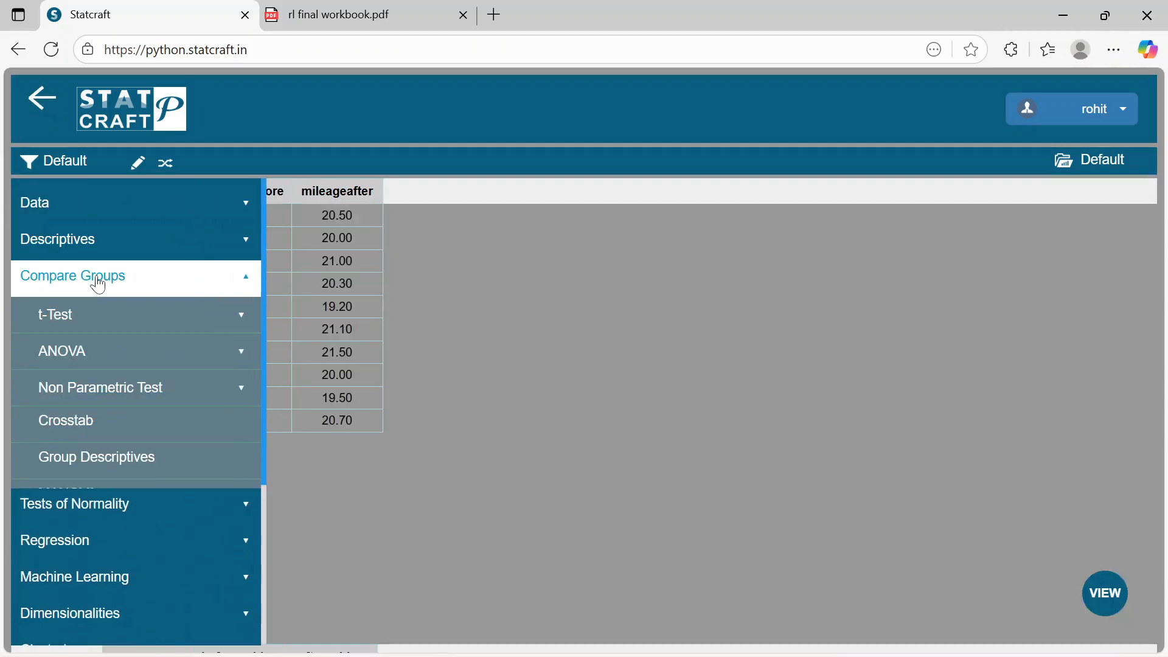
click(101, 319)
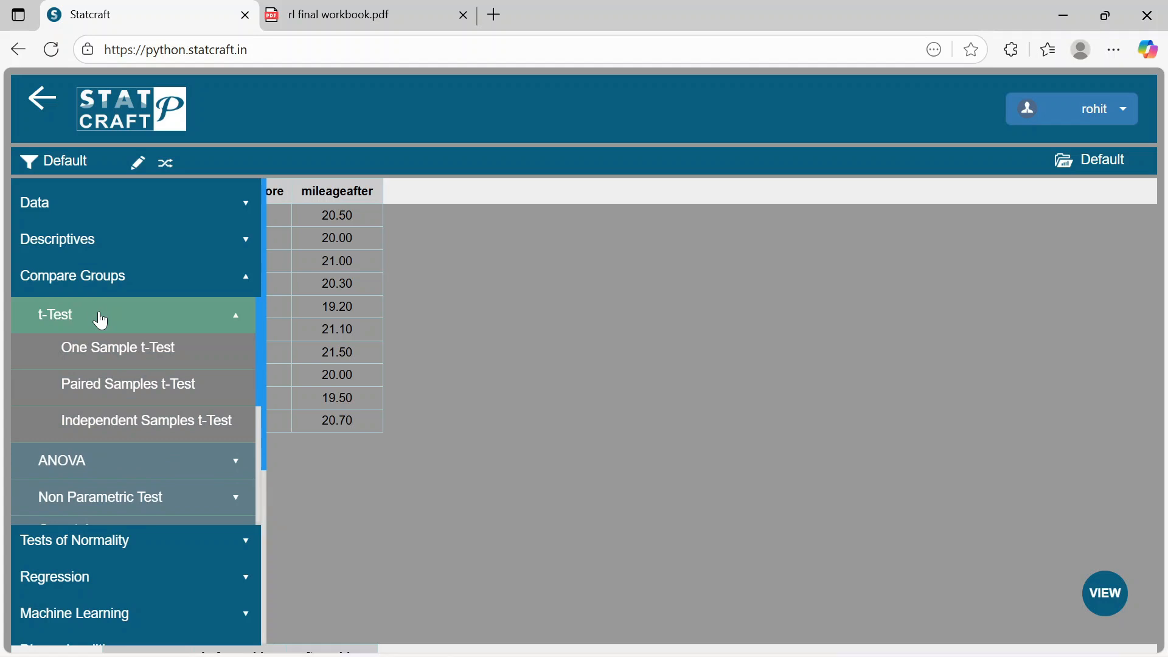
click(126, 402)
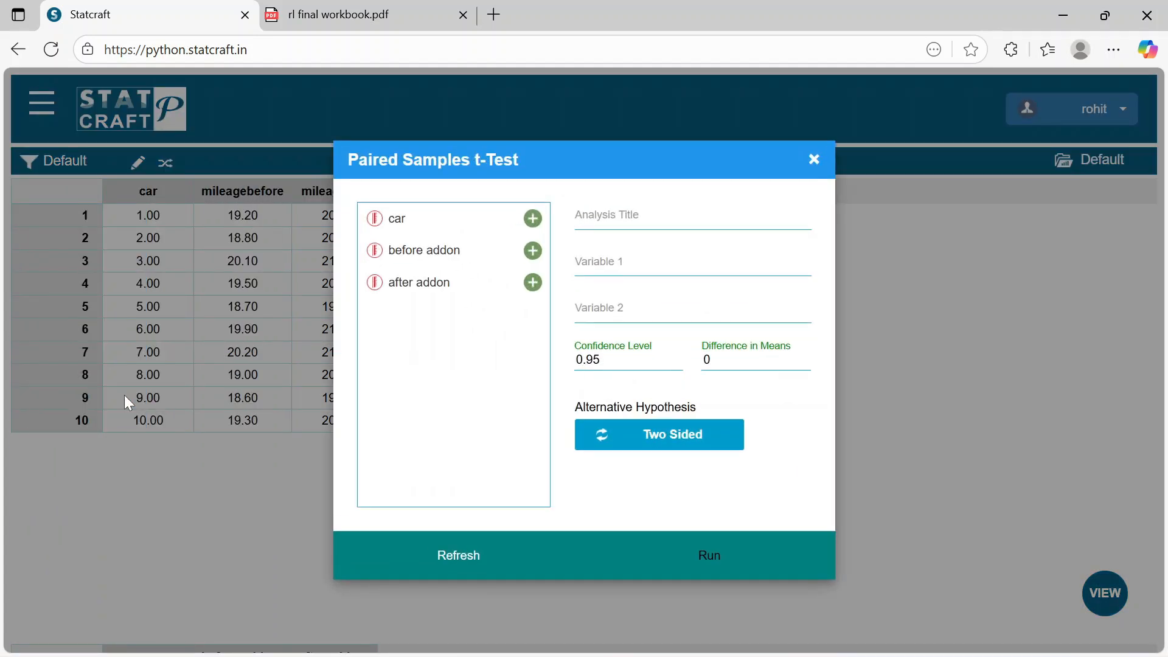
click(694, 219)
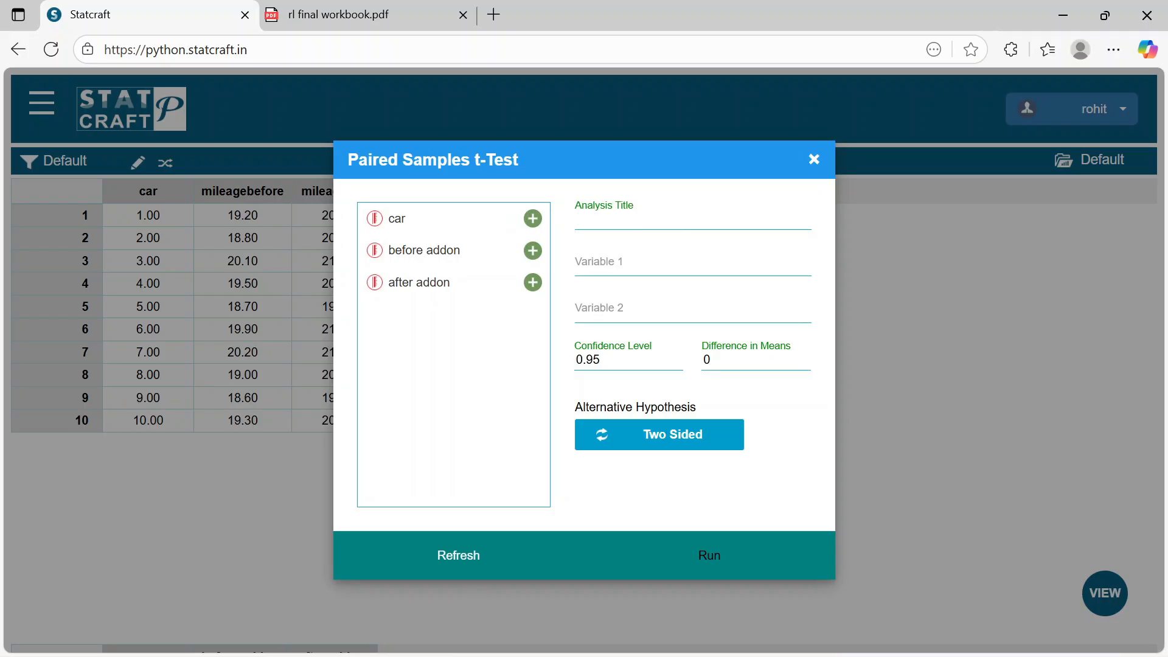
text(addon effect)
Assign before addon as Variable 1 and after addon as Variable 2, and run the two-sided test
click(612, 256)
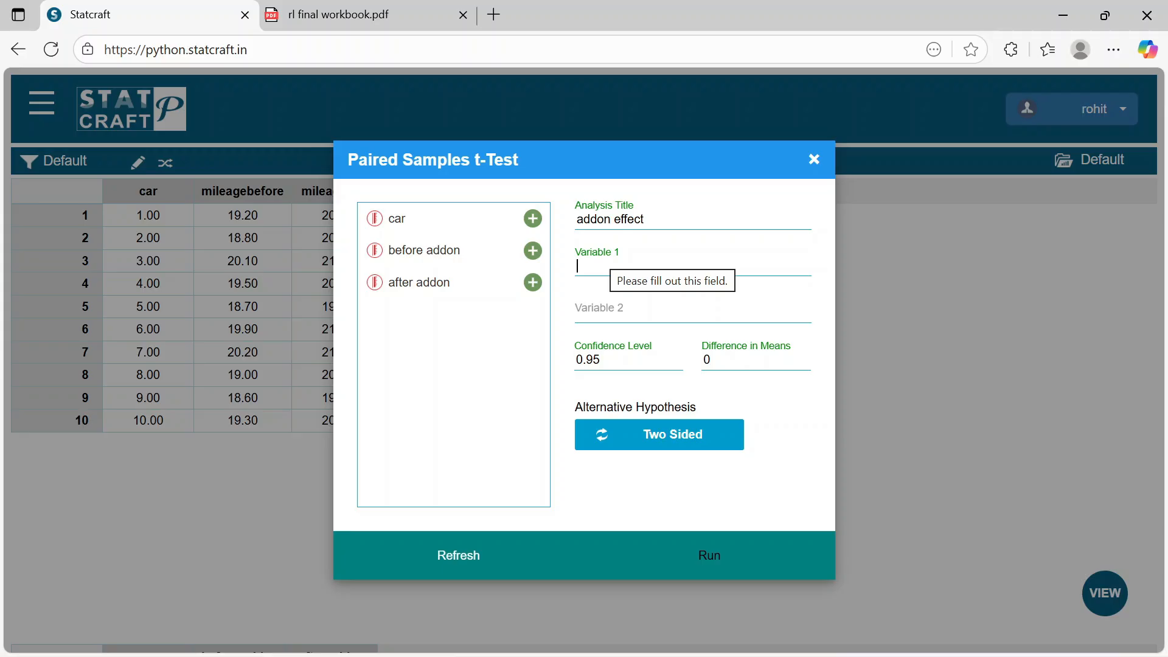
click(533, 251)
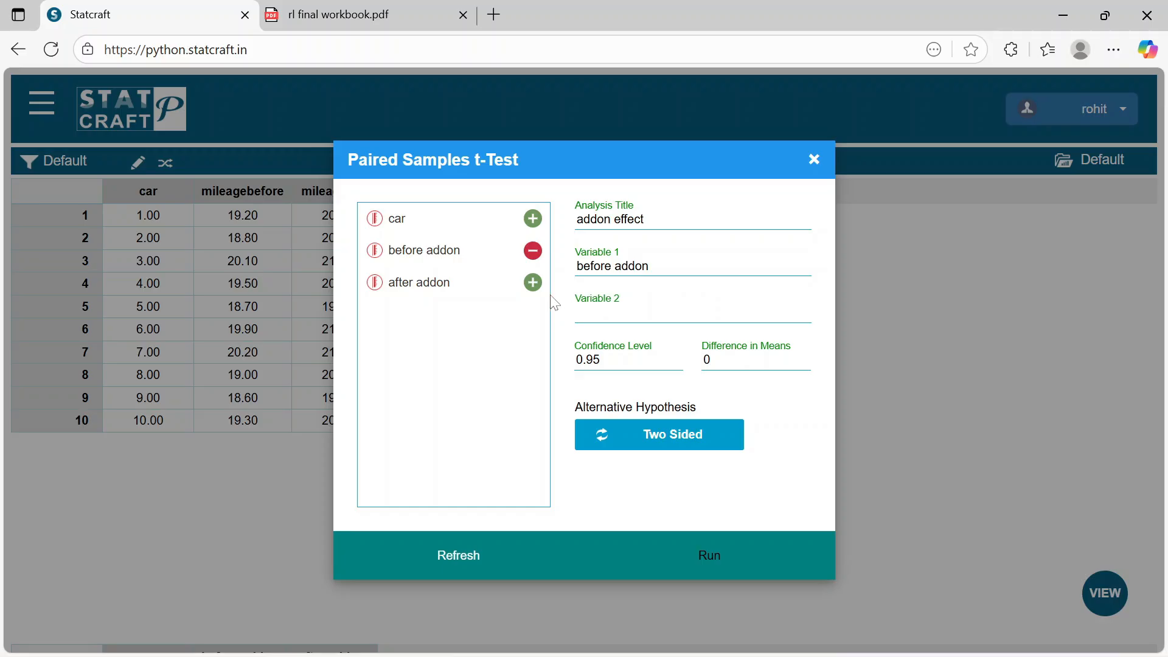
click(533, 282)
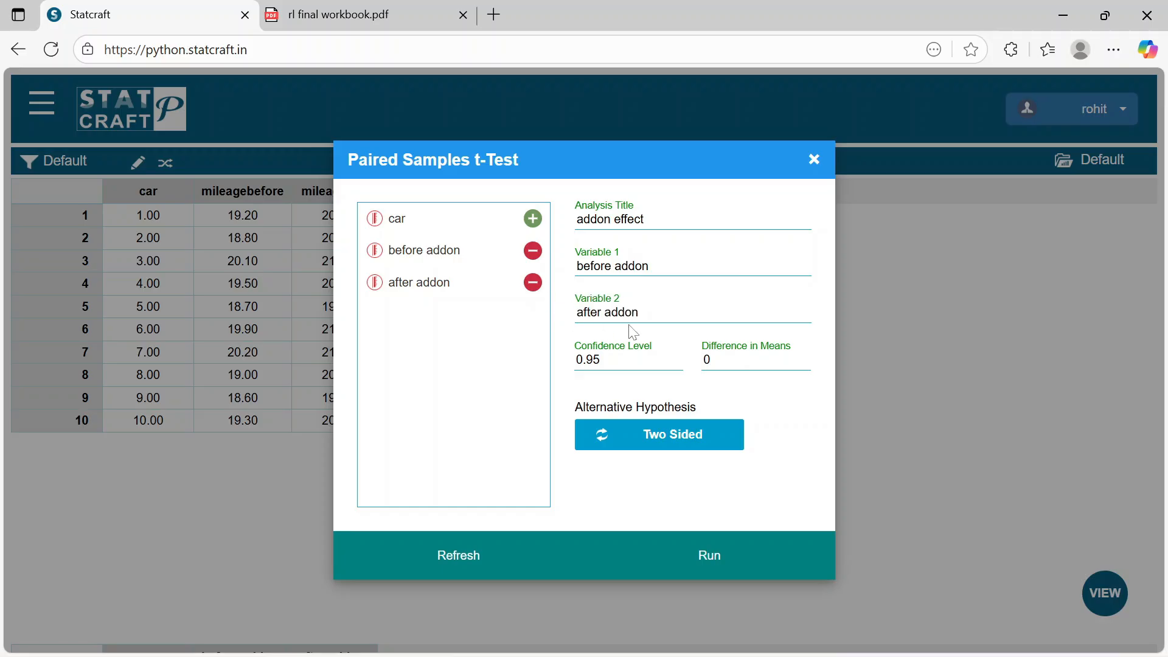
click(692, 542)
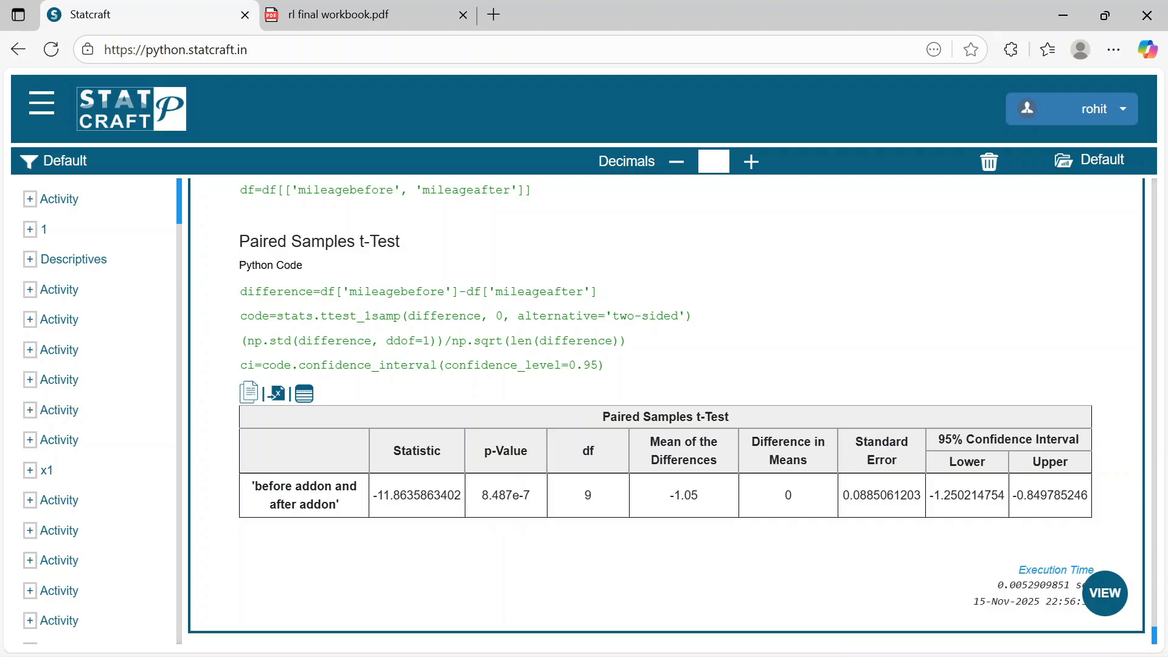
Switch to the workbook PDF and highlight the whole null hypothesis, including the formula Mb − Ma = 0, in red
key(alt+Tab)
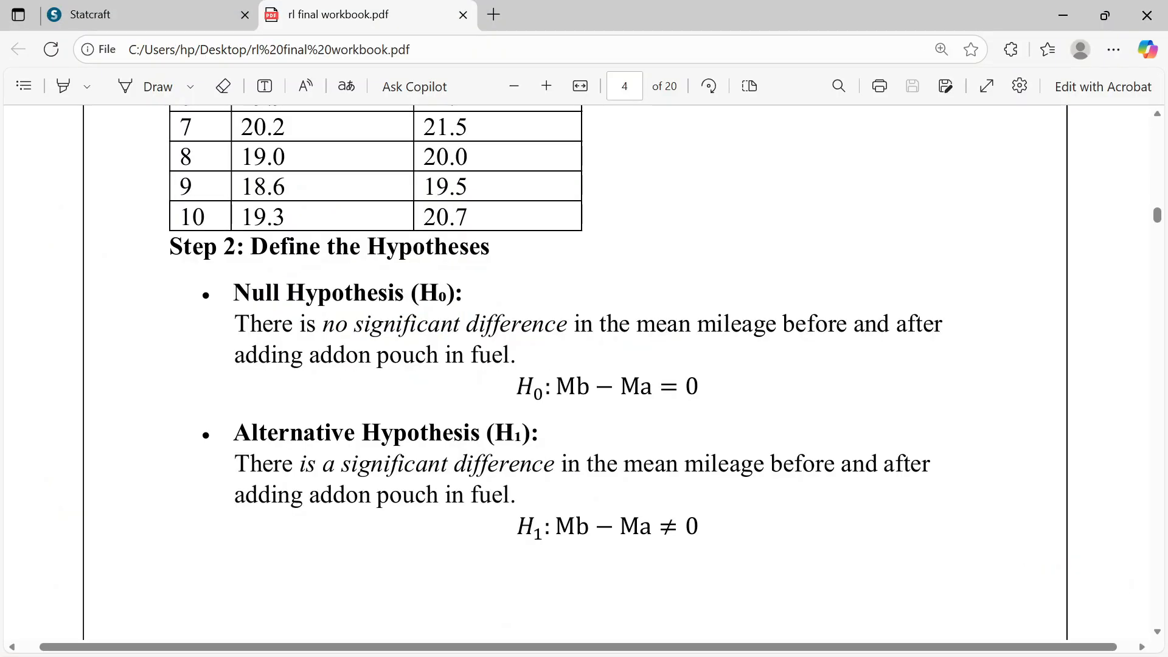
drag(203, 286, 717, 406)
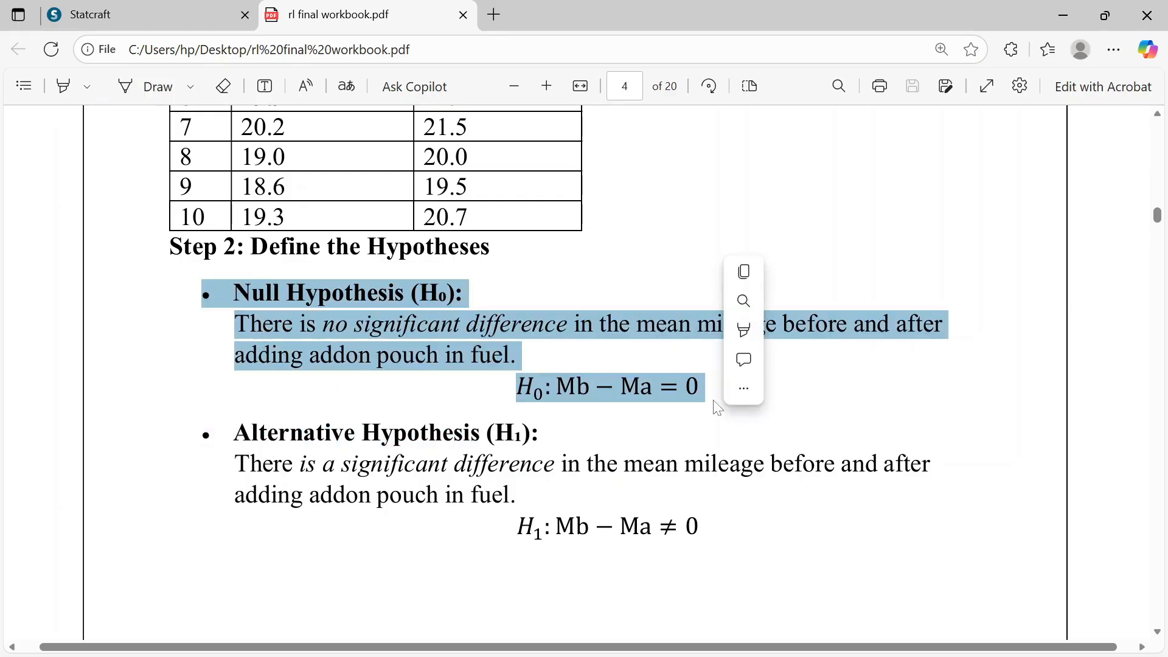
mouse_move(744, 330)
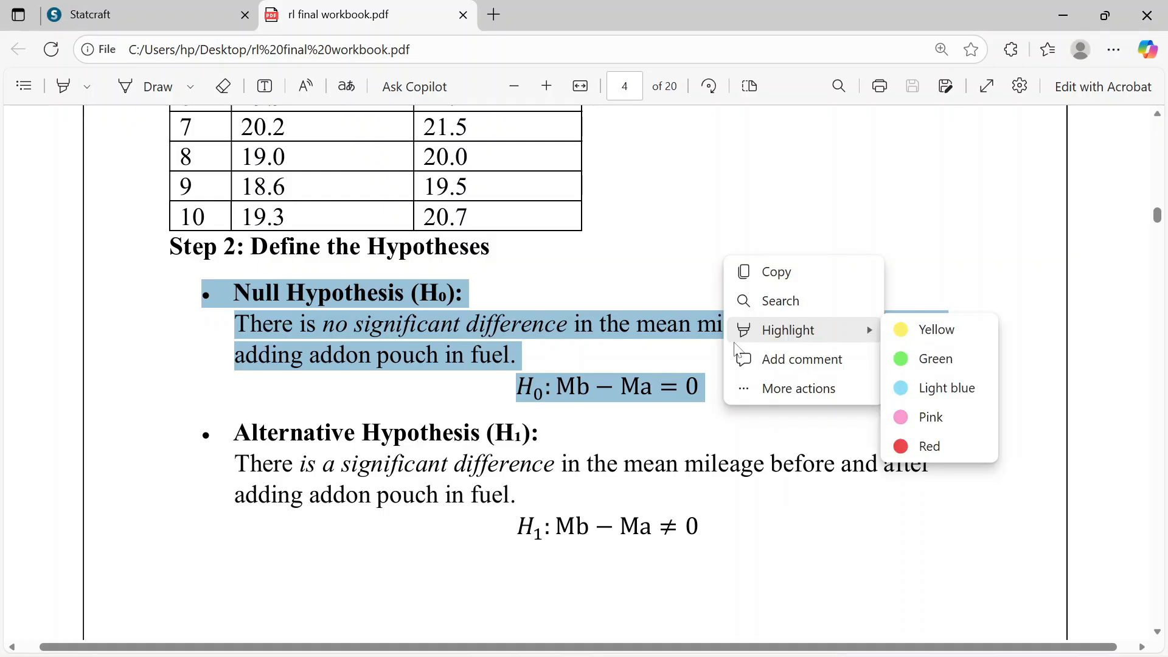
click(897, 446)
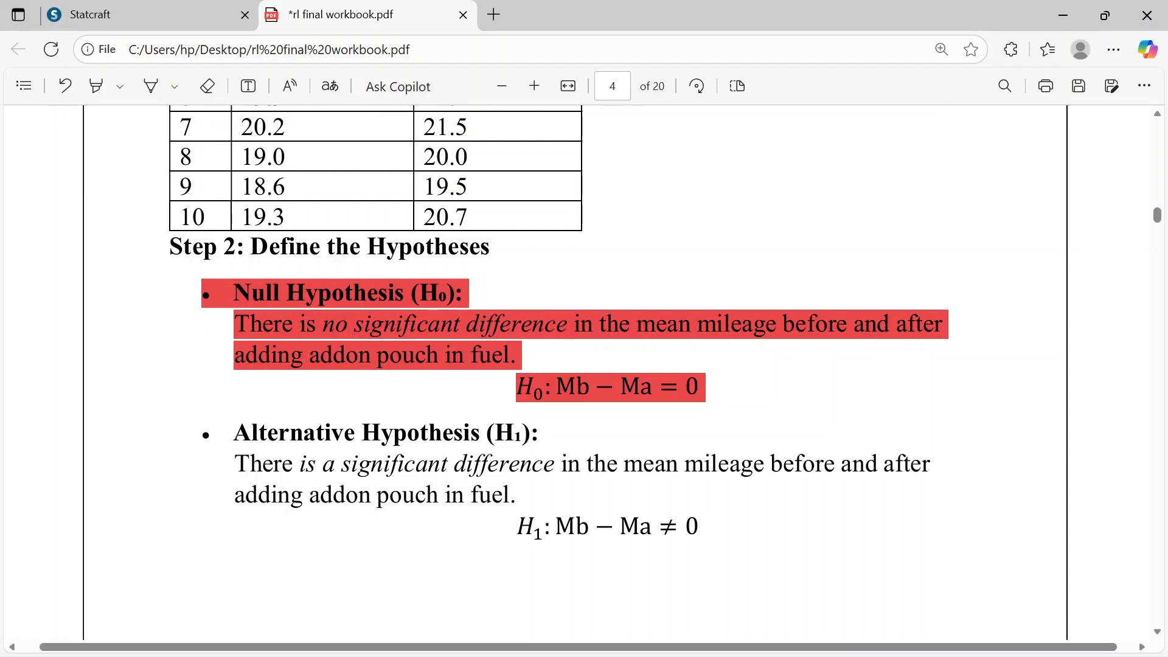
Copy the mean of the differences from the Statcraft result, and compare it with the workbook's hypotheses before returning to Statcraft
key(alt+Tab)
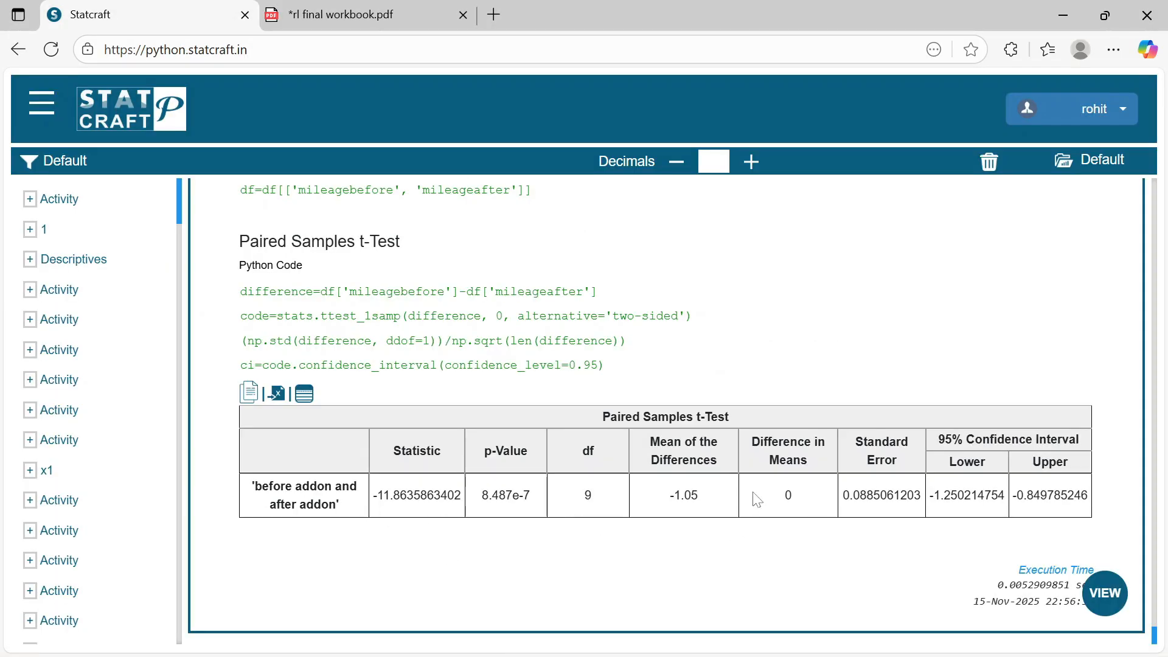
drag(667, 496, 708, 504)
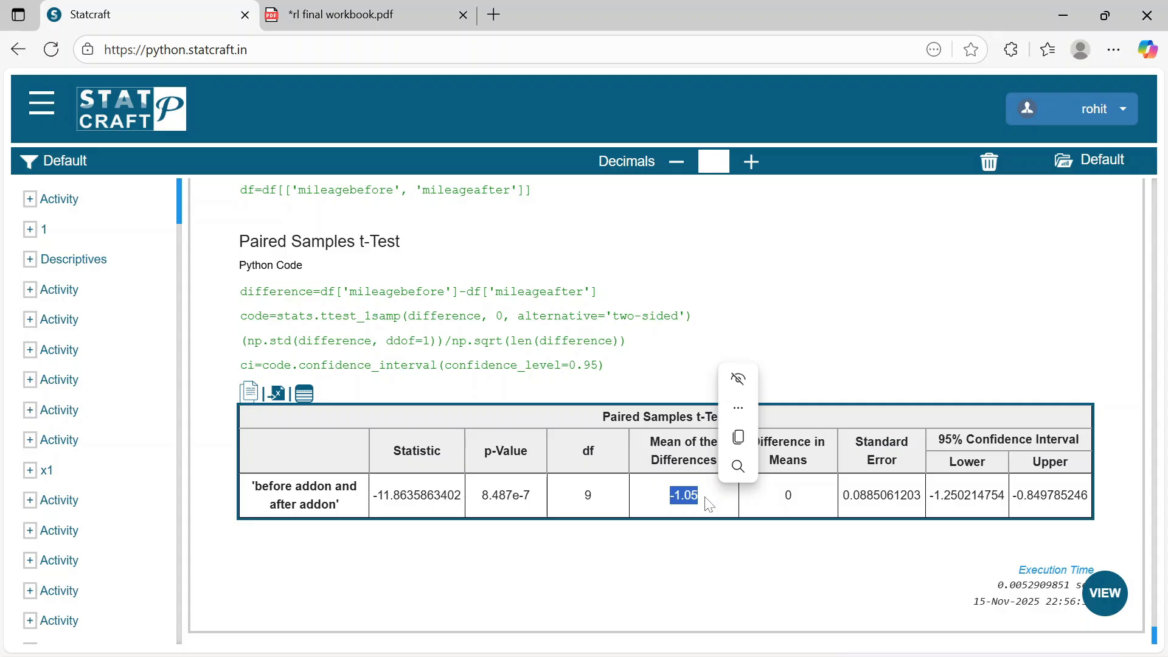
key(ctrl+c)
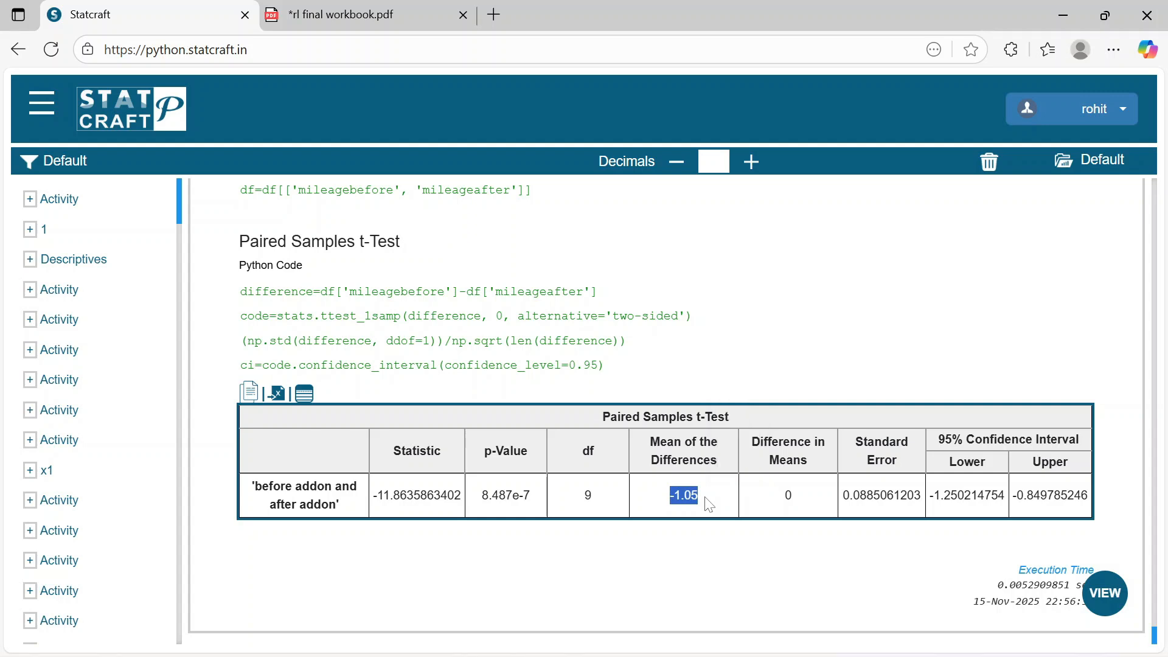
key(ctrl+Tab)
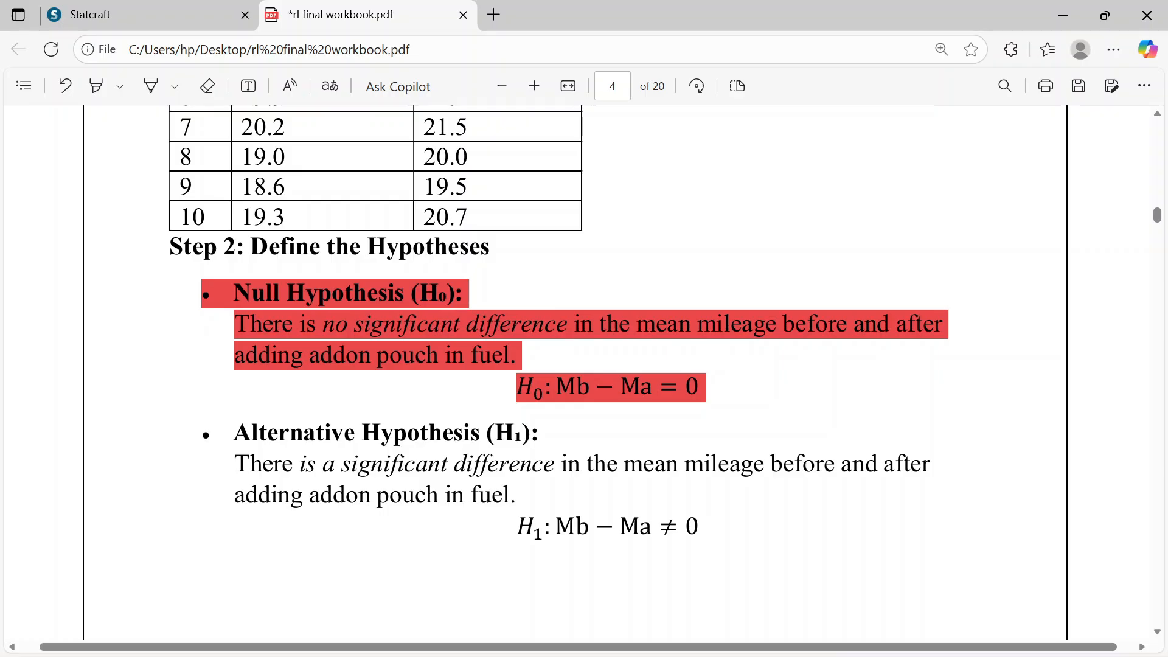
key(alt+Tab)
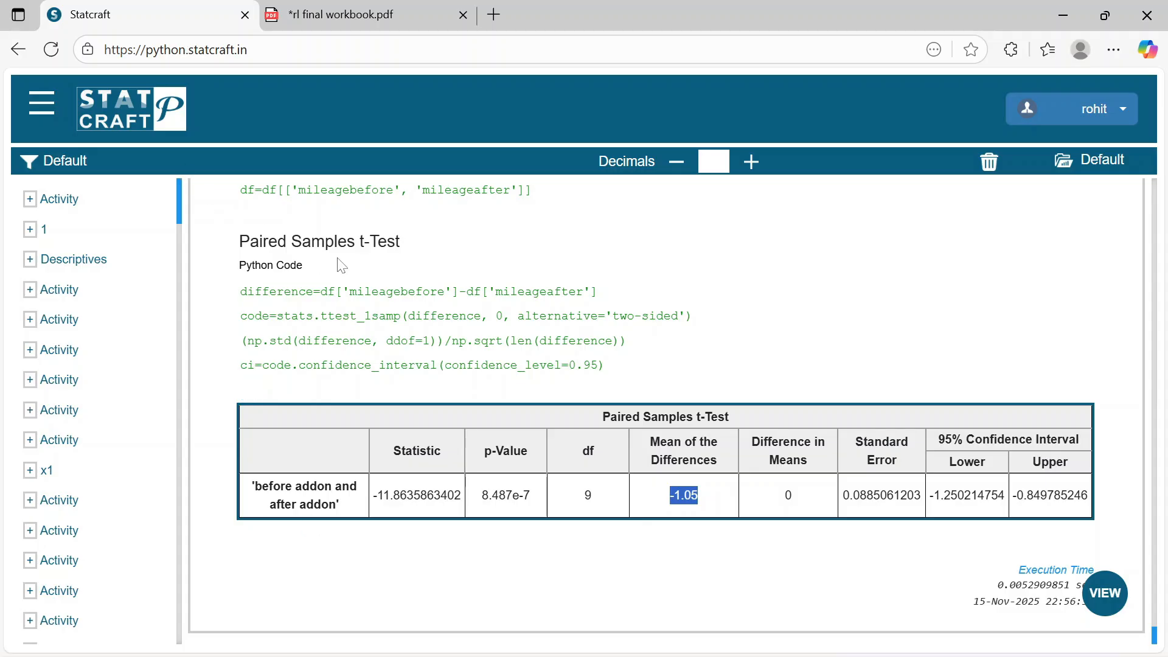
Switch to the workbook PDF and read the p-value rule of thumb and the Independent Sample T Test case study through its hypotheses
key(ctrl+Tab)
scroll(410, 396, down, 5)
scroll(579, 371, down, 8)
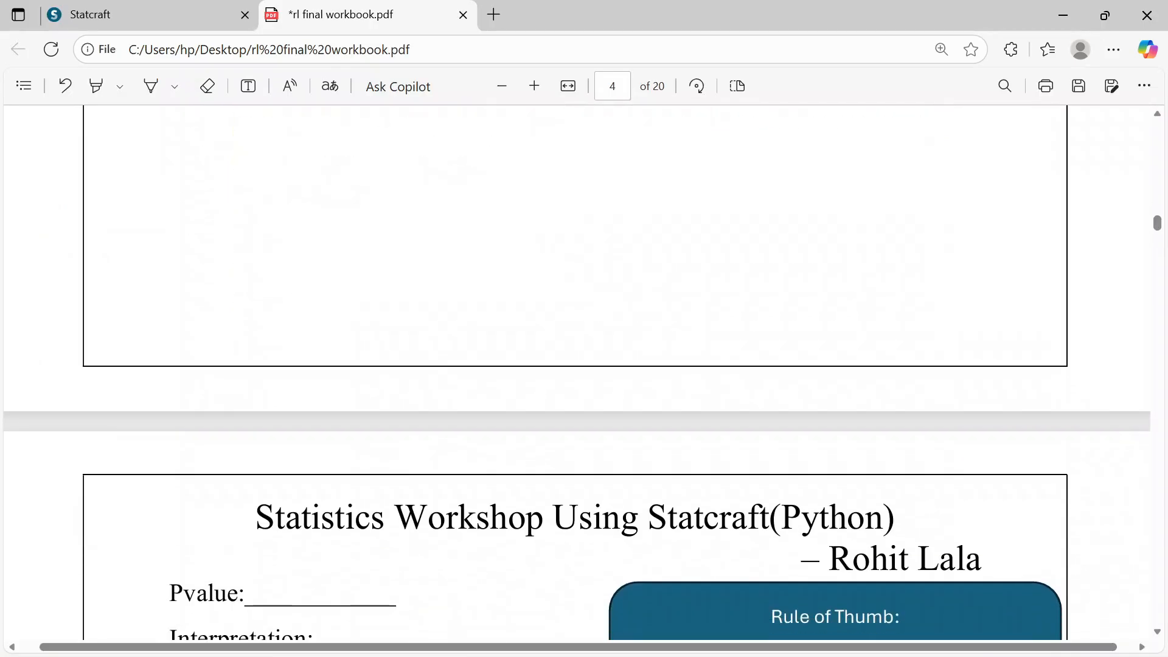
scroll(578, 371, down, 1)
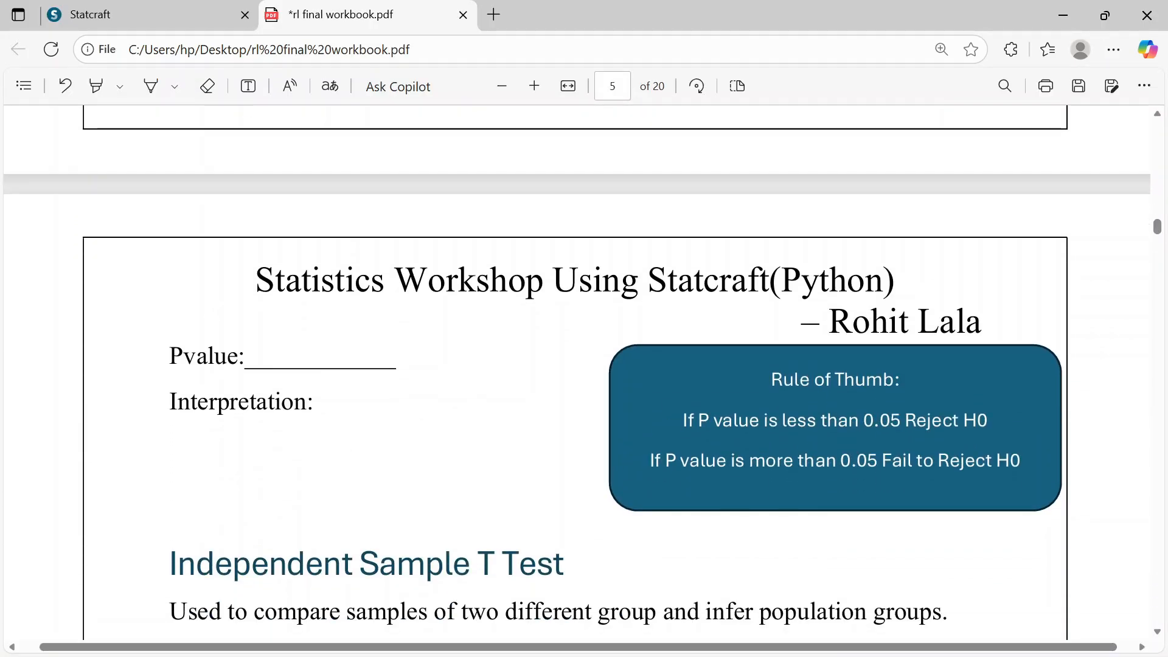
scroll(913, 337, up, 5)
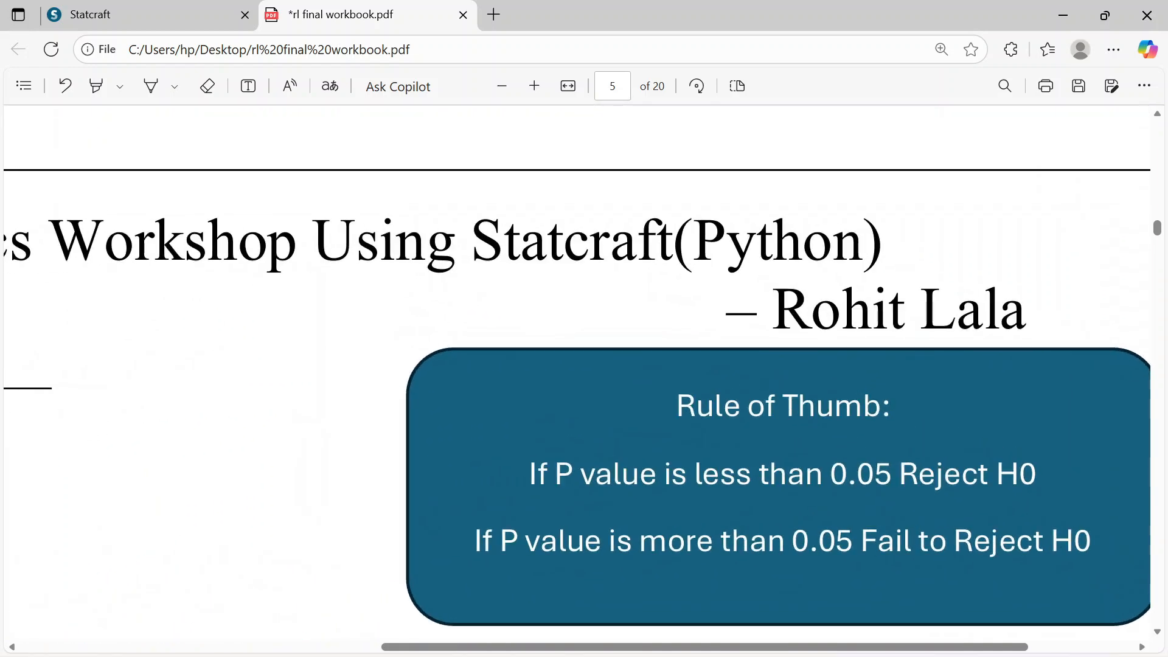
scroll(578, 371, down, 2)
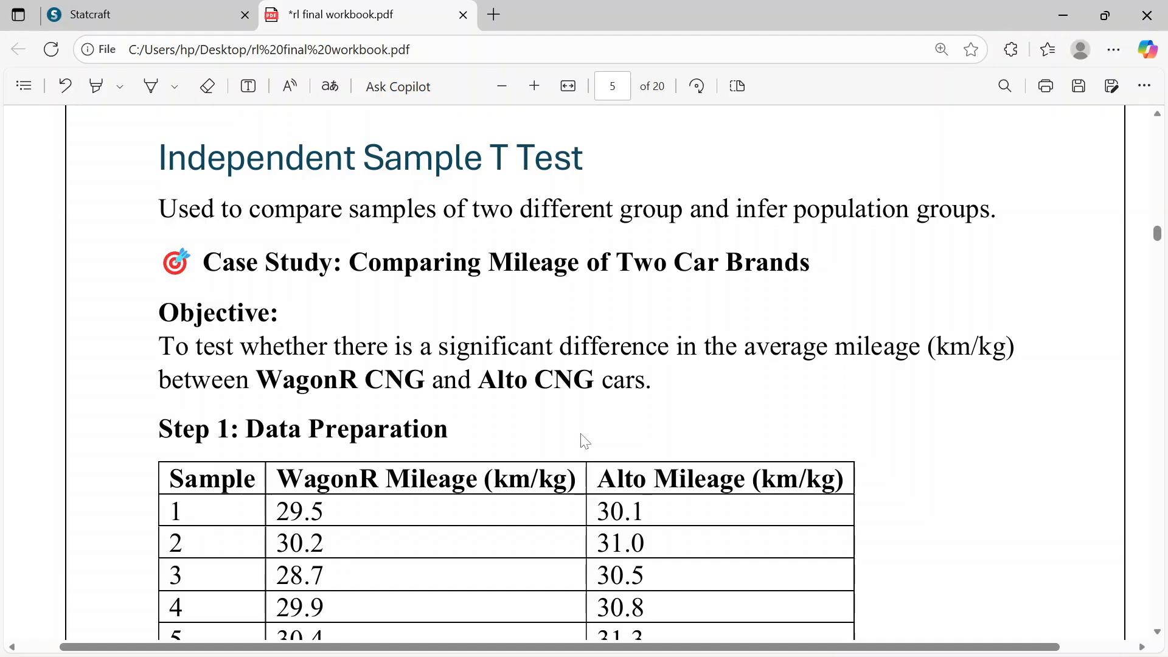
scroll(584, 441, down, 4)
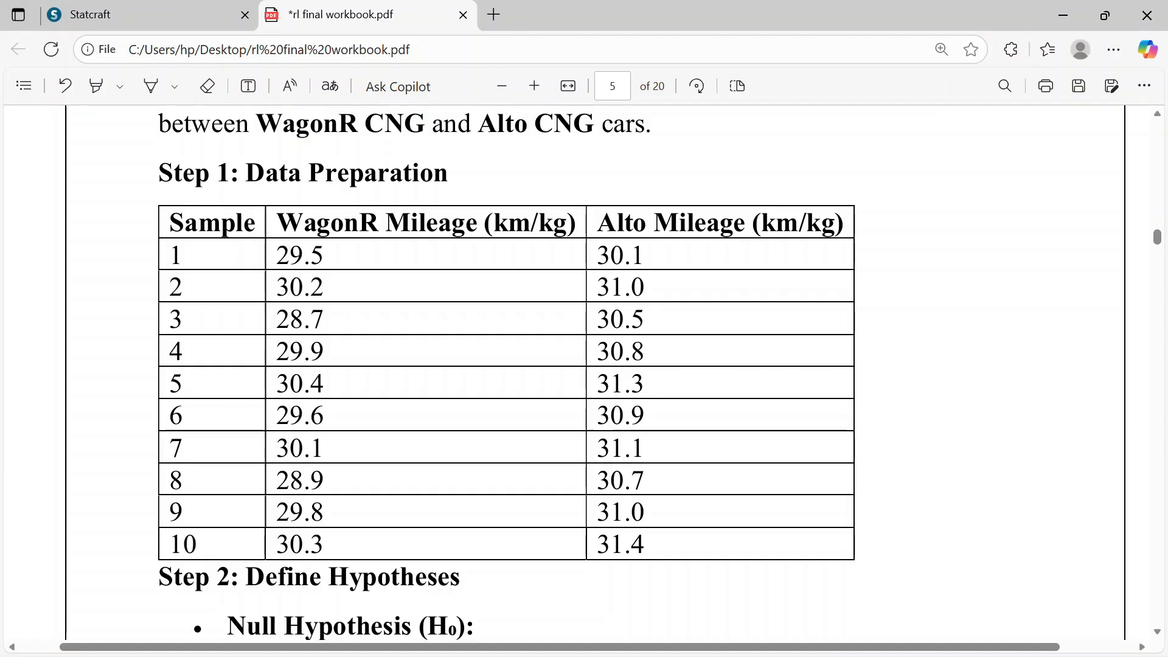
scroll(582, 373, down, 3)
scroll(582, 373, down, 1)
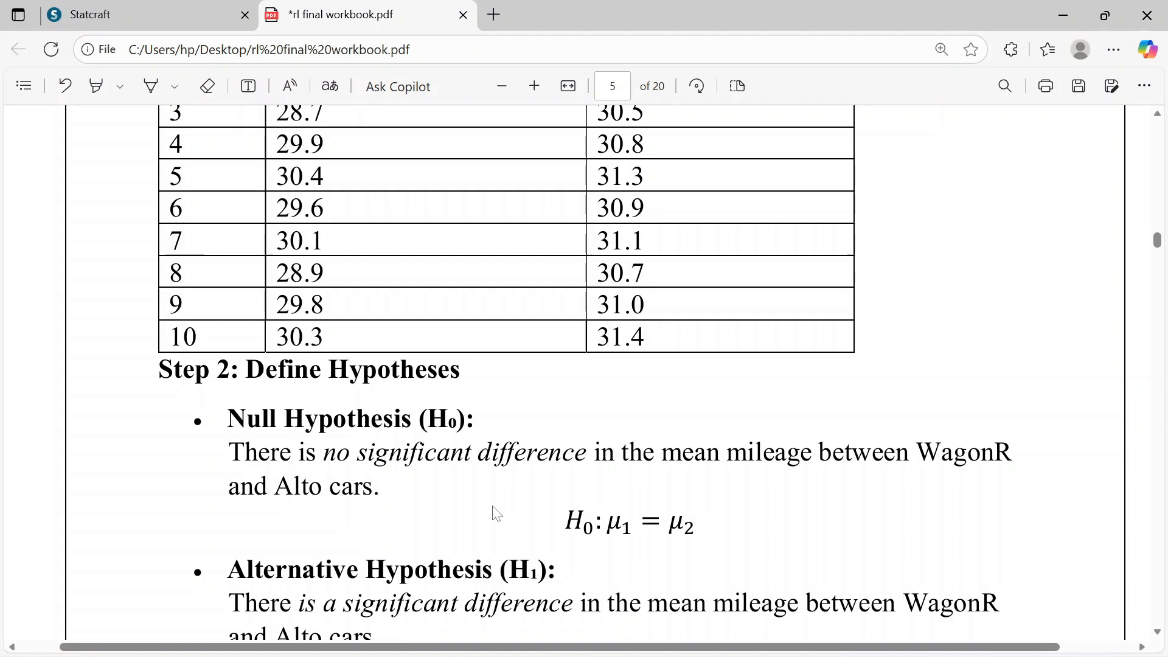
scroll(496, 514, down, 2)
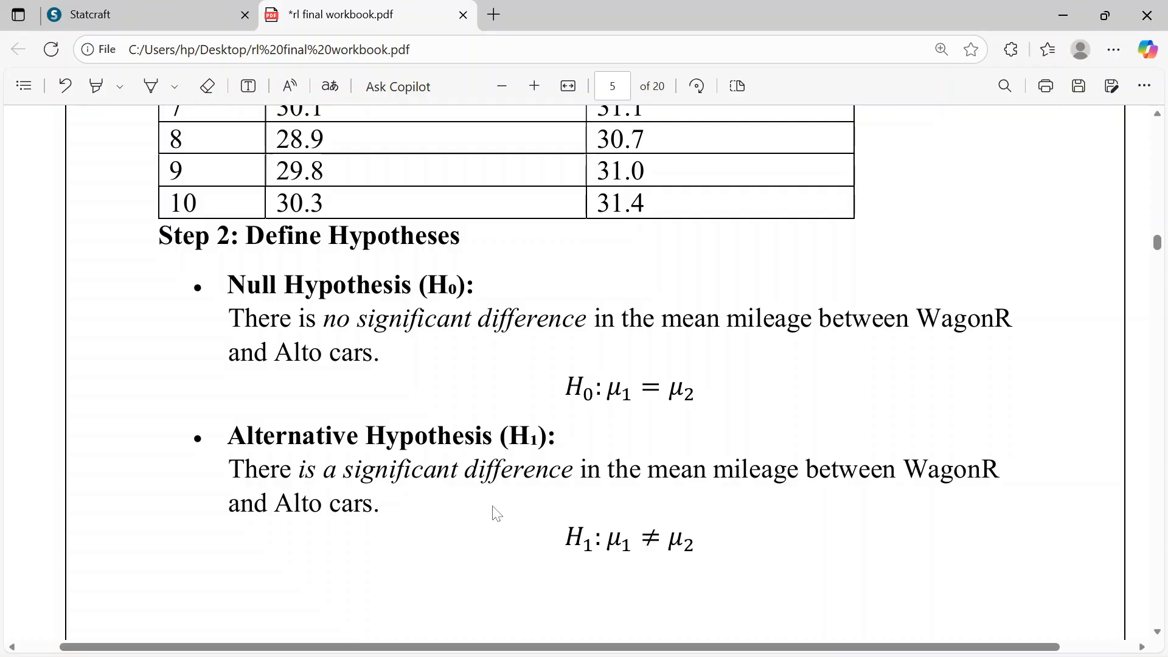
Return to Statcraft and start a new table source named "indipendentttest" with the description "indipendent"
click(91, 15)
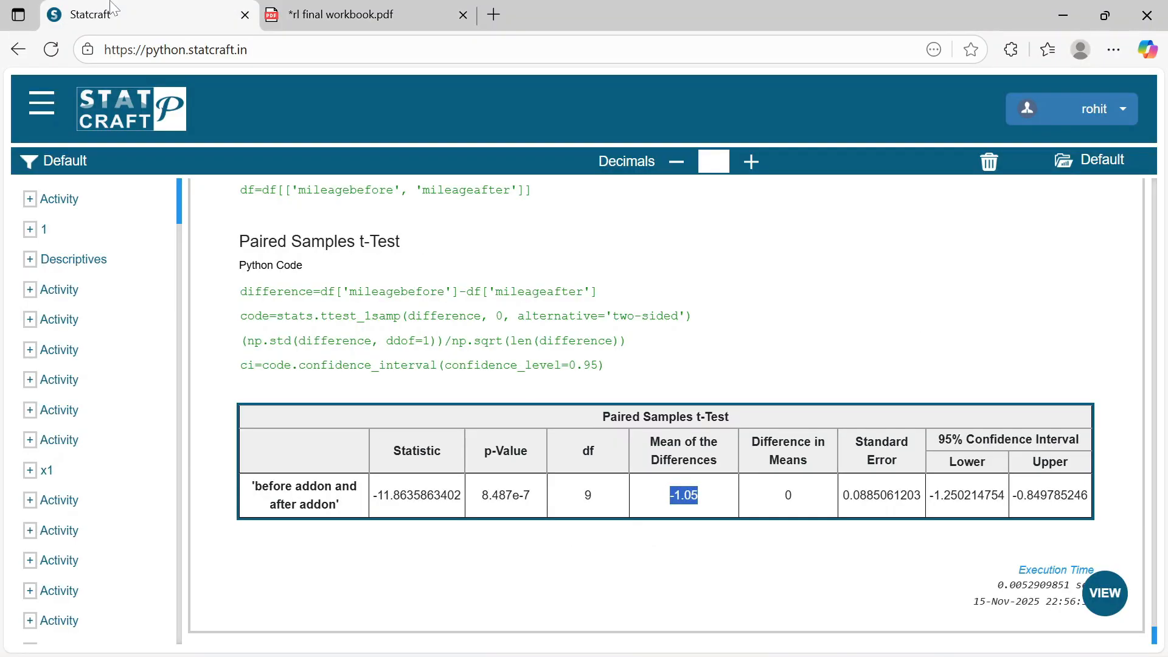
click(49, 114)
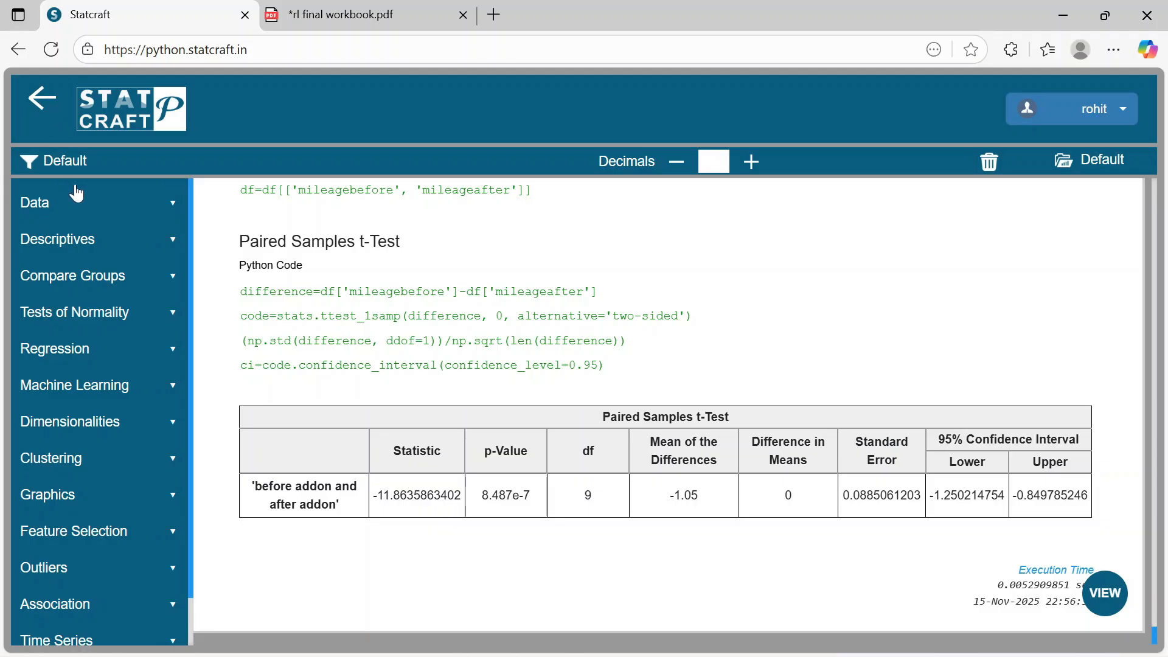
click(1105, 594)
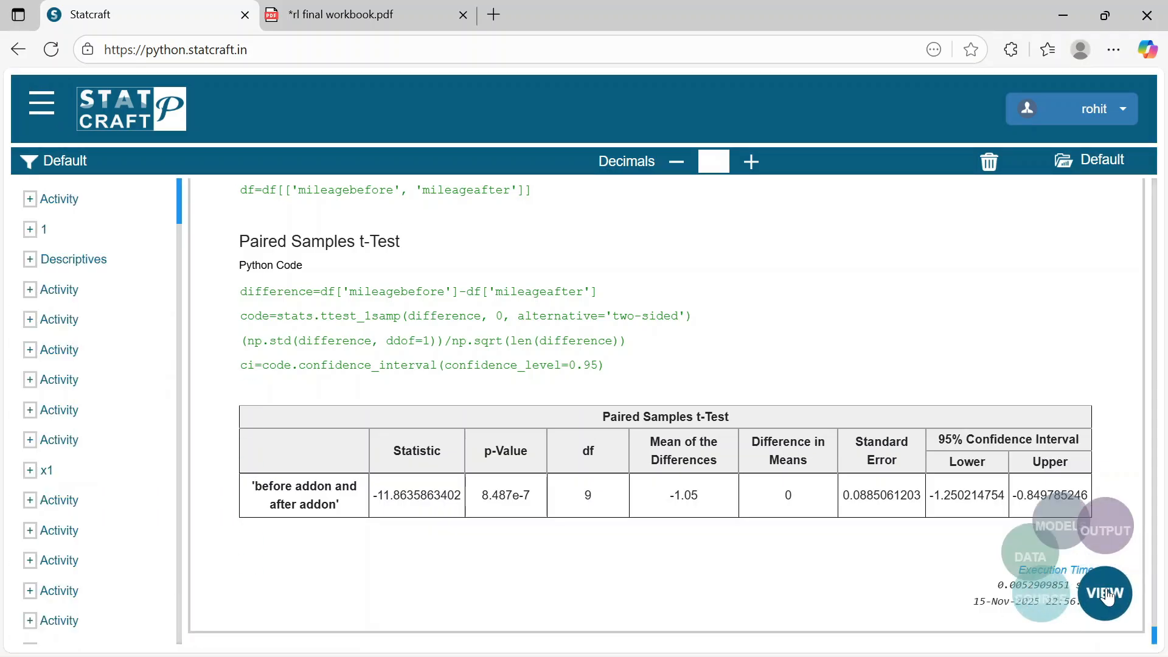
click(986, 595)
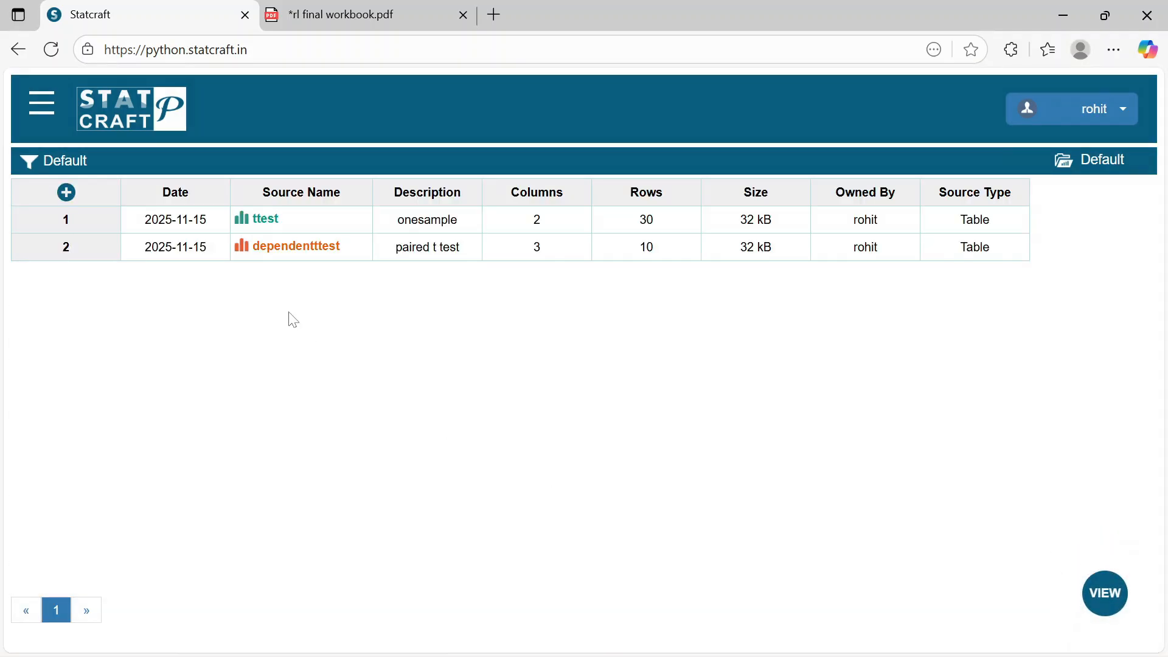
click(65, 191)
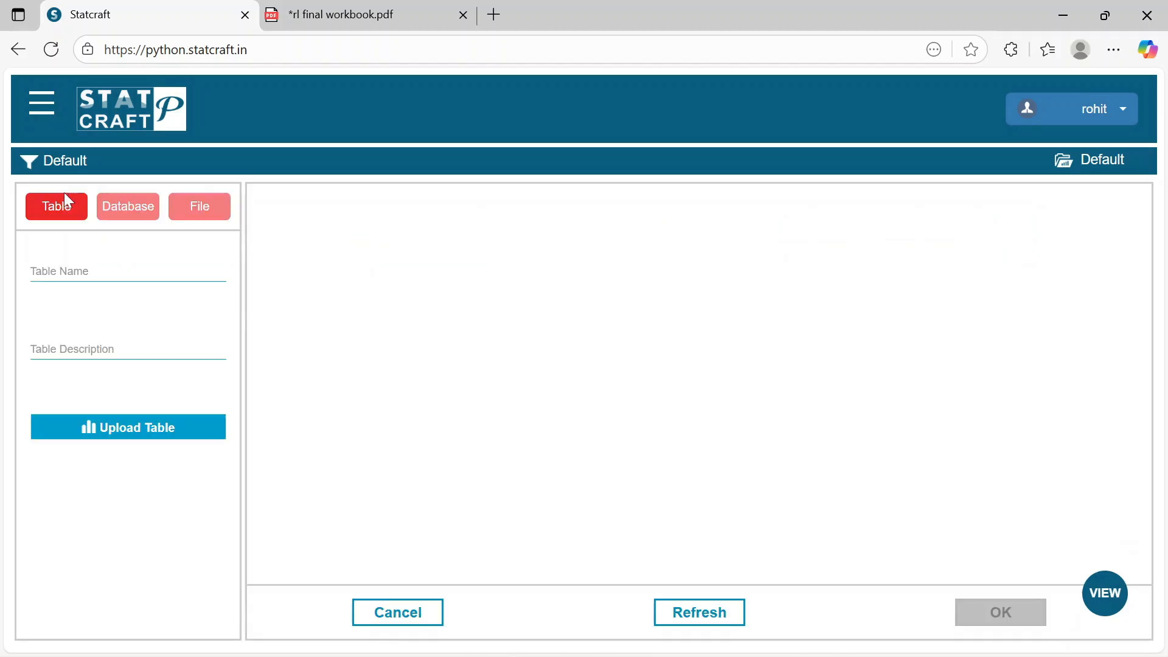
click(128, 272)
text(indi)
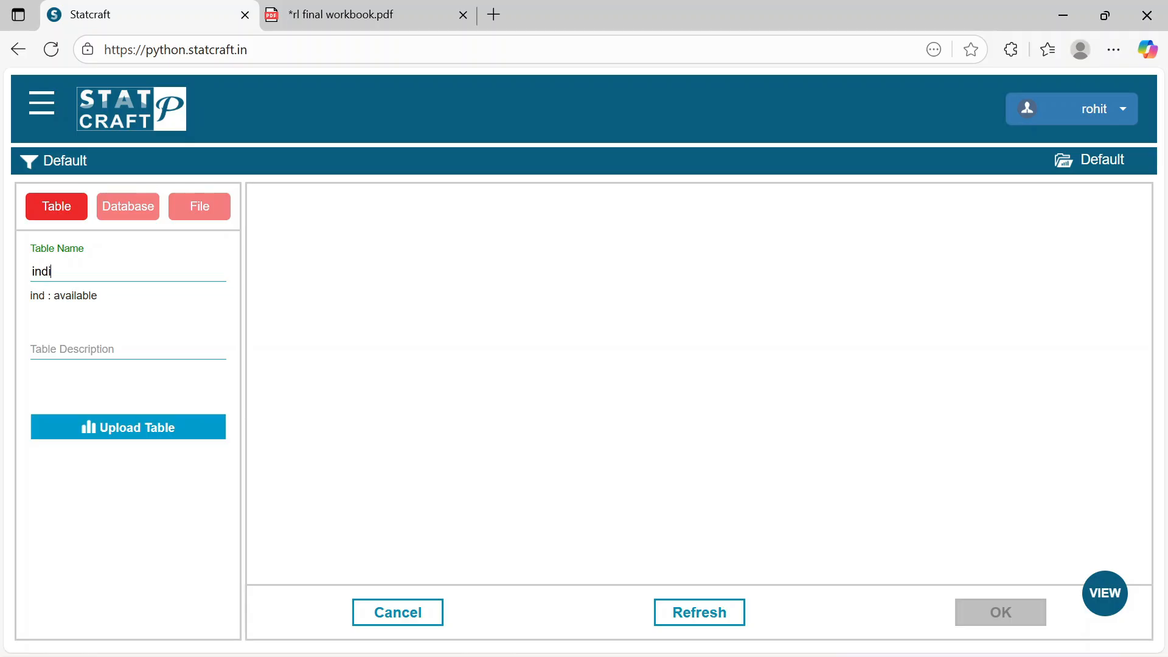
text(pendentttest)
click(75, 349)
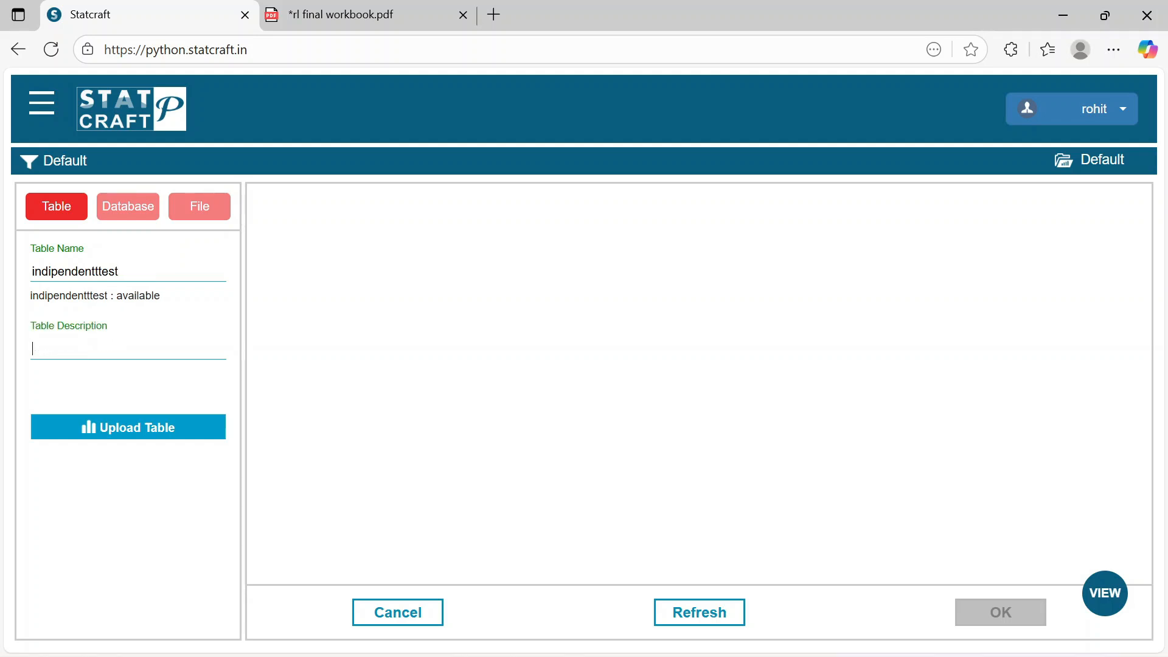
text(indipendent)
Upload the file with the car model mileage data and import Sheet1 with the Sample, Car_Model and Mileage_km_per_kg variables
click(118, 423)
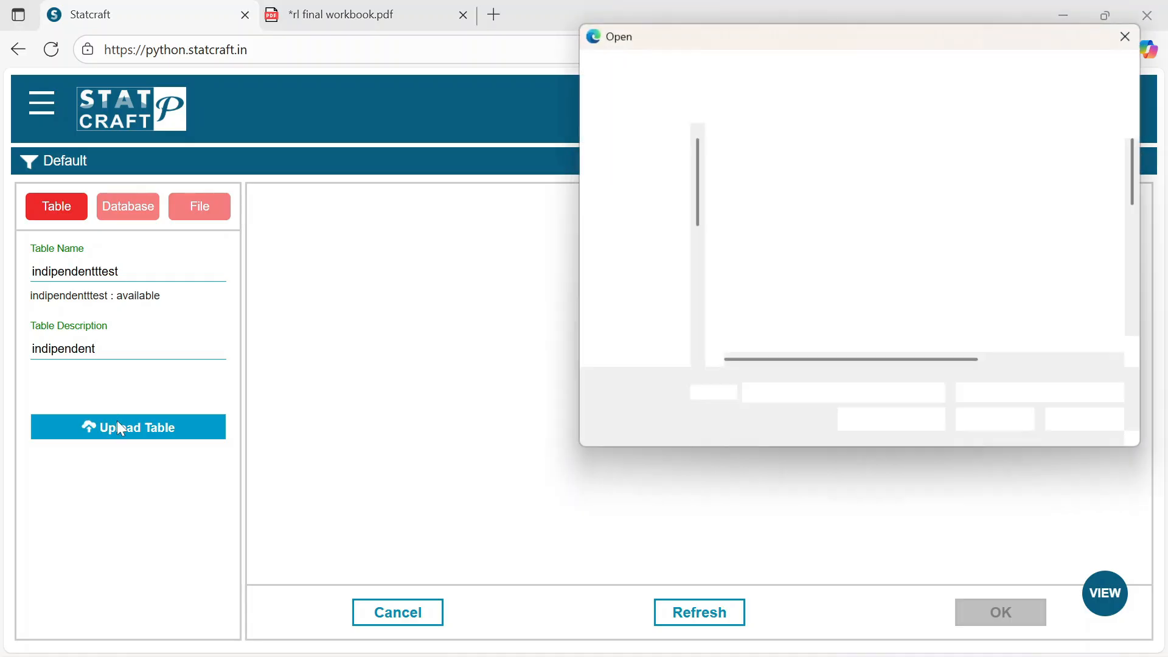
click(784, 269)
key(Down)
key(Down)
key(Down)
key(Down)
key(Down)
key(Down)
key(Down)
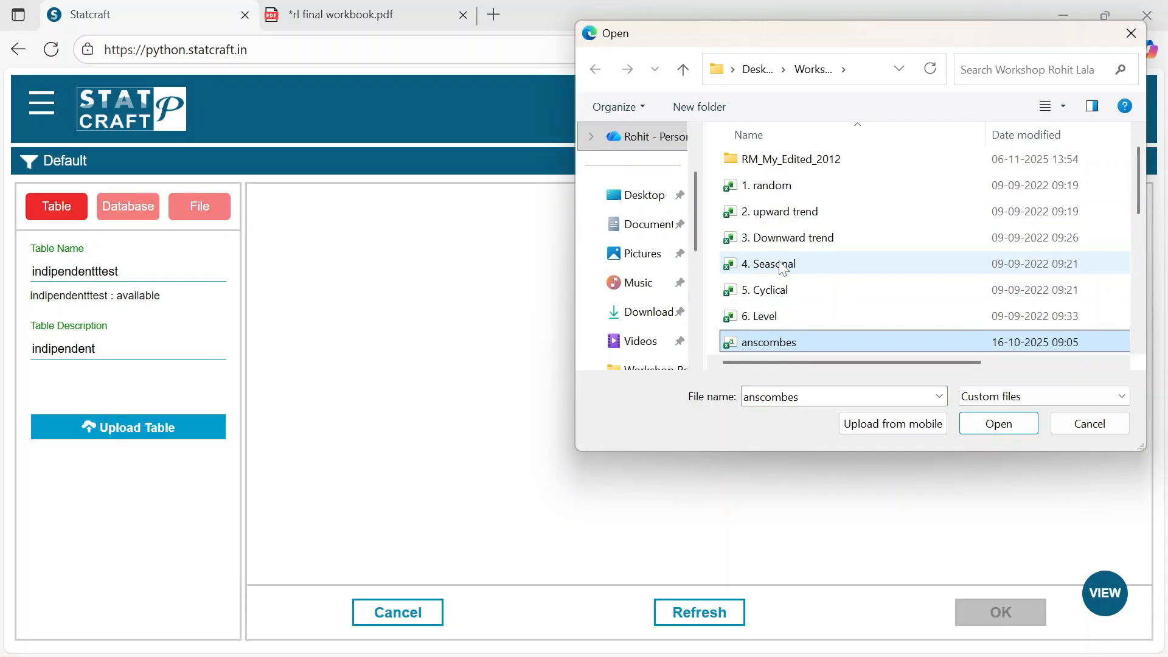
key(Down)
key(Down)
key(Down)
key(Down)
key(Down)
key(Down)
key(Down)
key(Down)
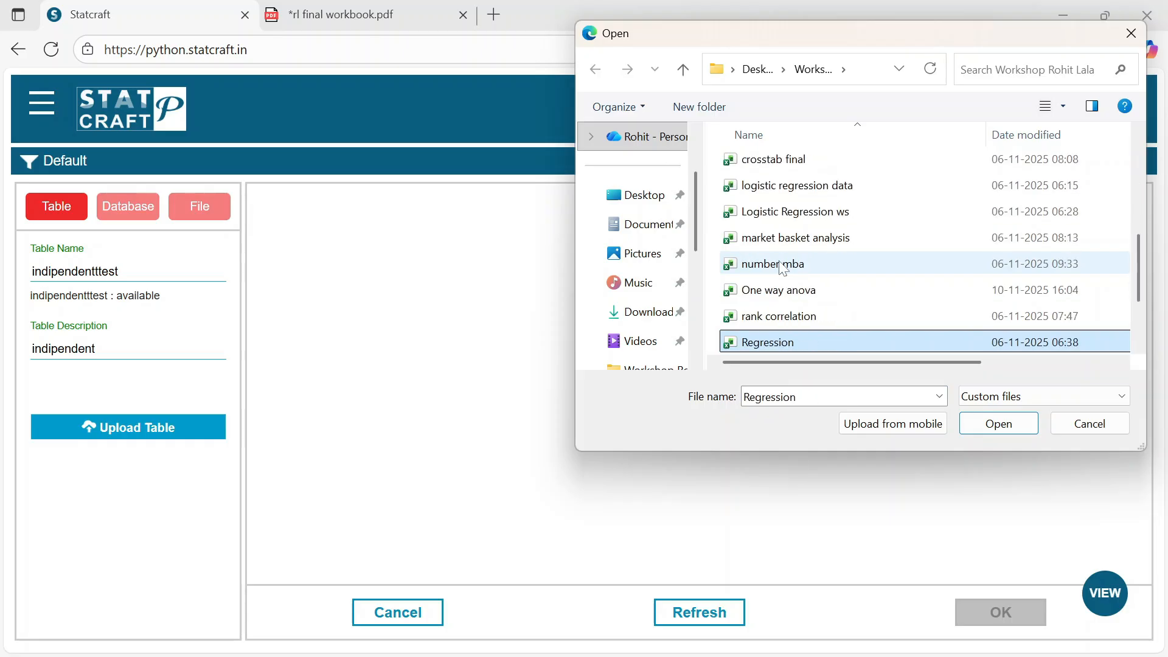
key(Down)
key(Down)
key(Up)
key(Return)
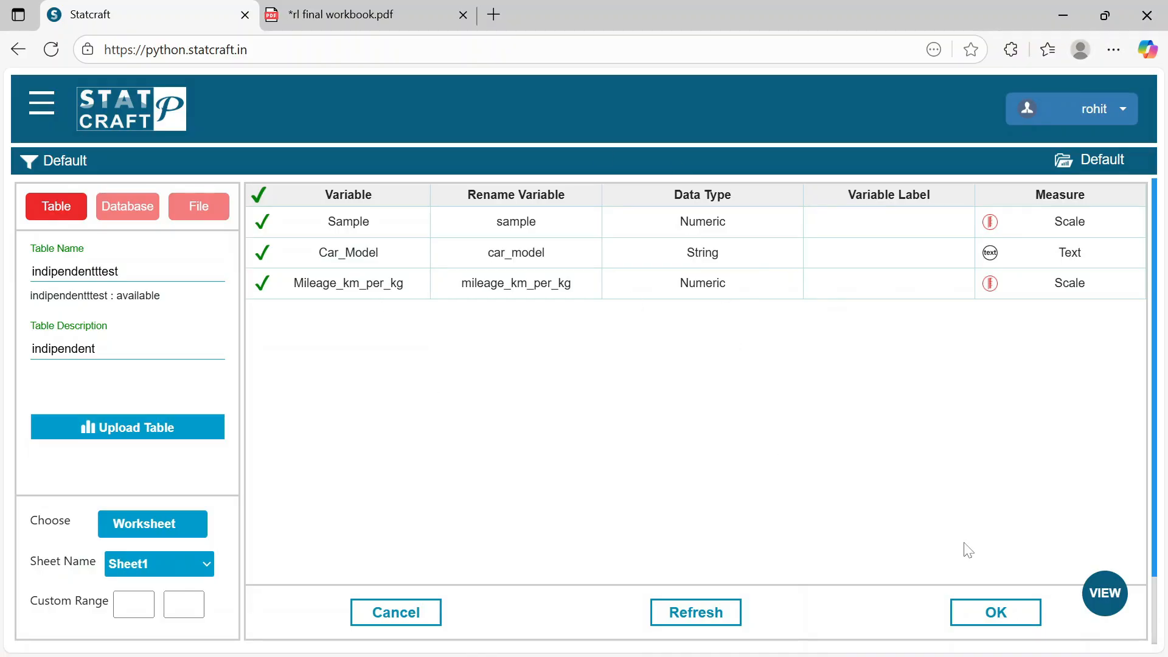
click(980, 612)
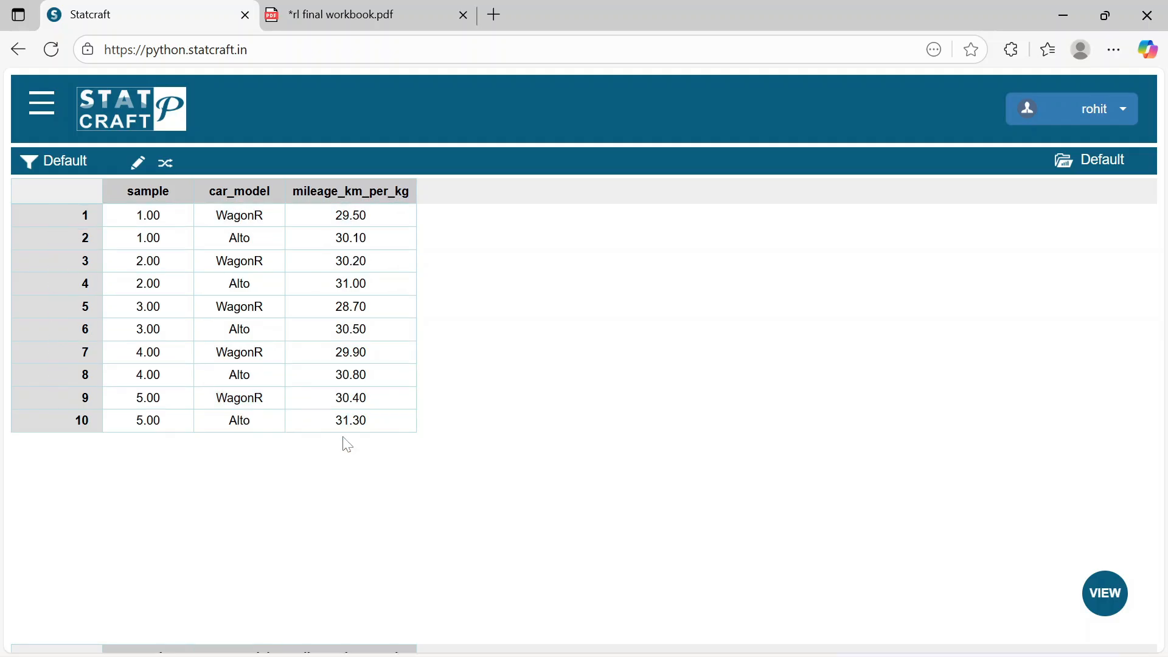
Set up an Independent Samples t-Test titled "independent sample t test" with mileage_km_per_kg as the Variable
click(38, 118)
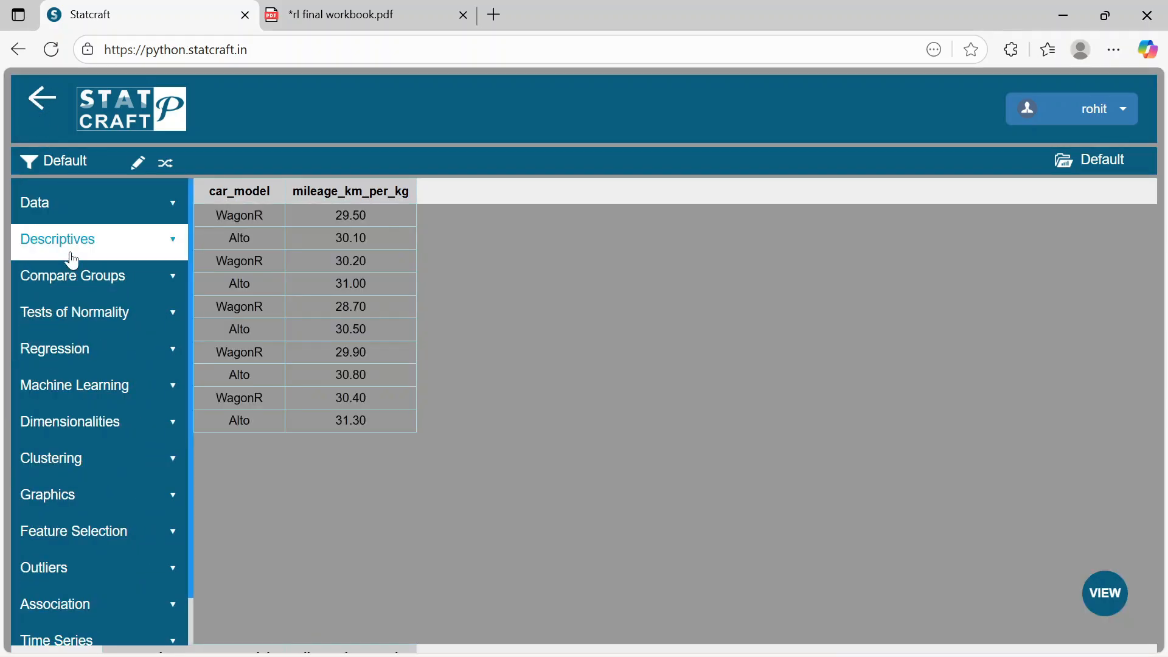
click(89, 279)
click(94, 315)
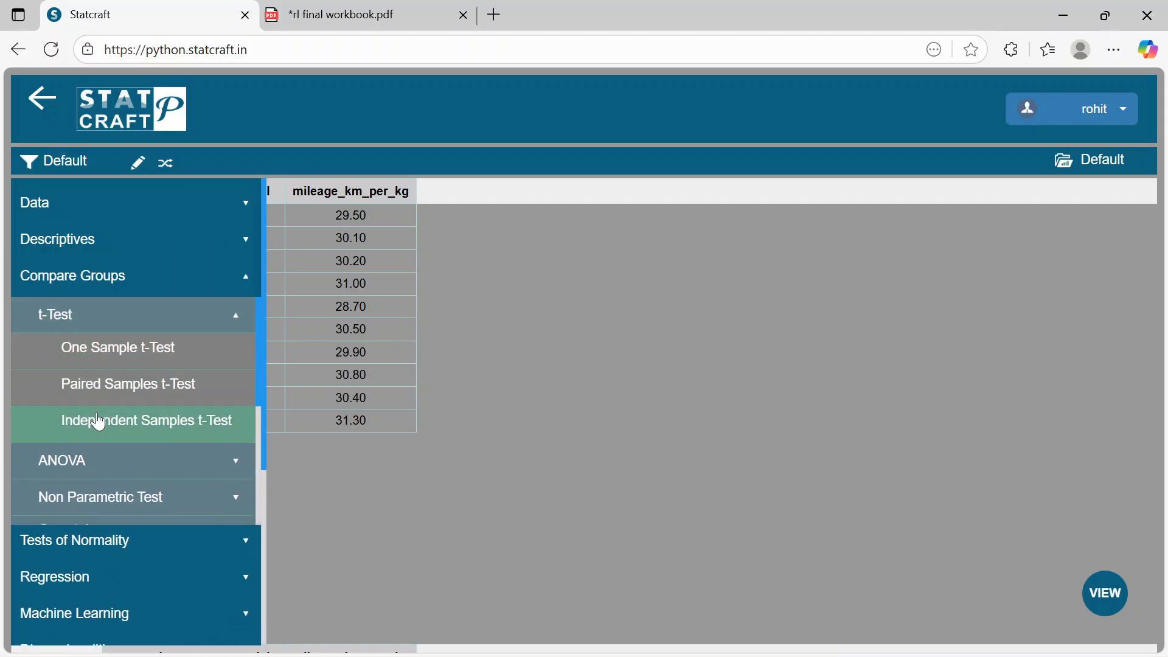
click(98, 422)
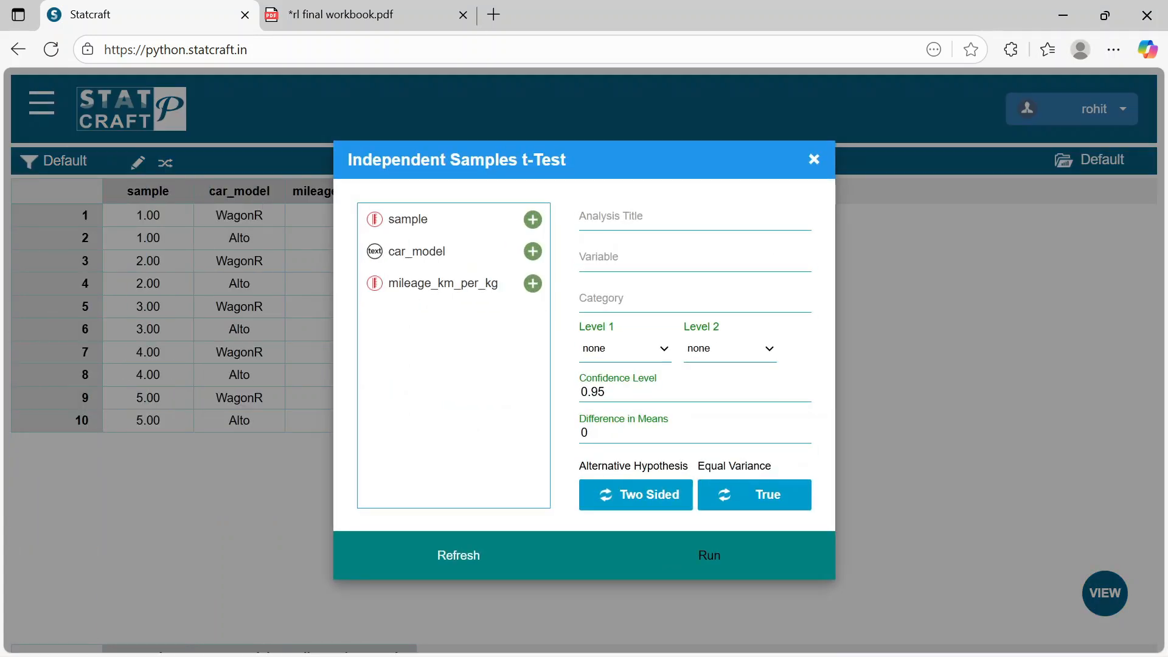
text(independent s)
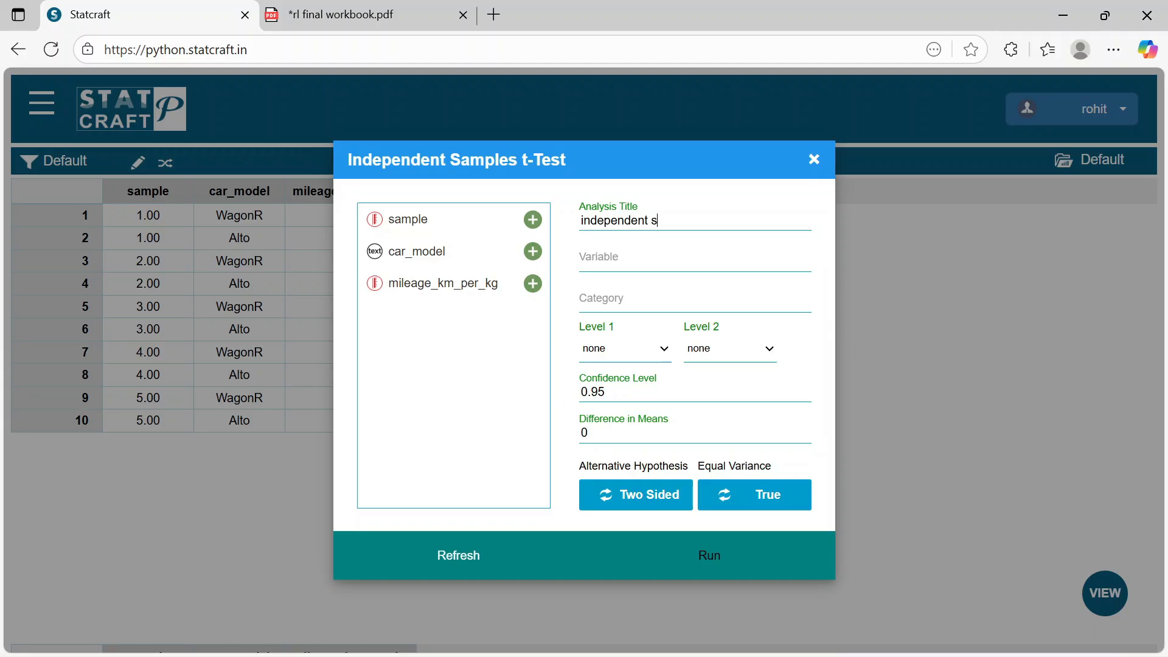
text(ample t test)
click(532, 286)
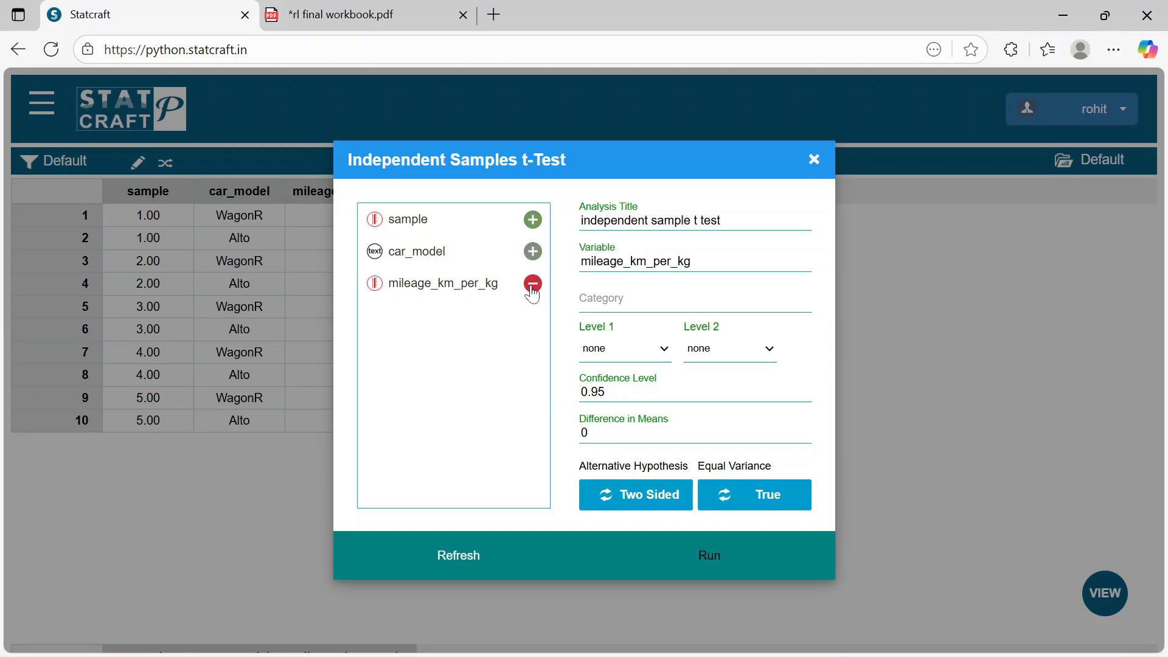
Try to assign car_model as the Category, and close the test setup without running it
click(583, 299)
click(530, 255)
click(581, 303)
click(535, 255)
click(581, 303)
click(813, 161)
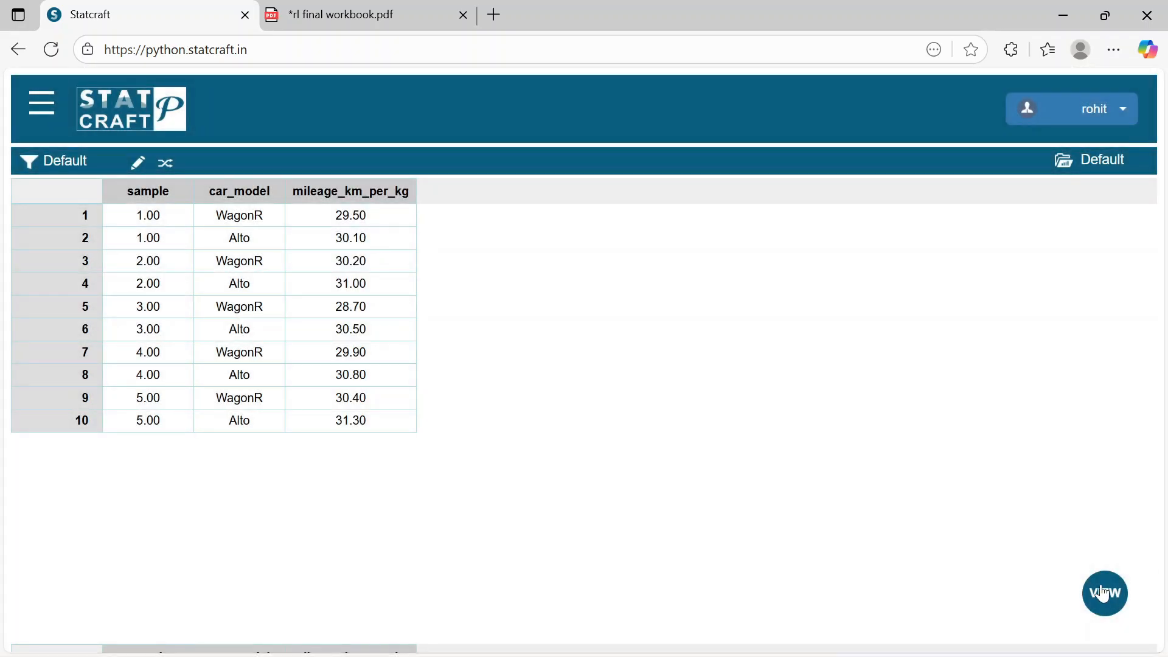
click(1107, 604)
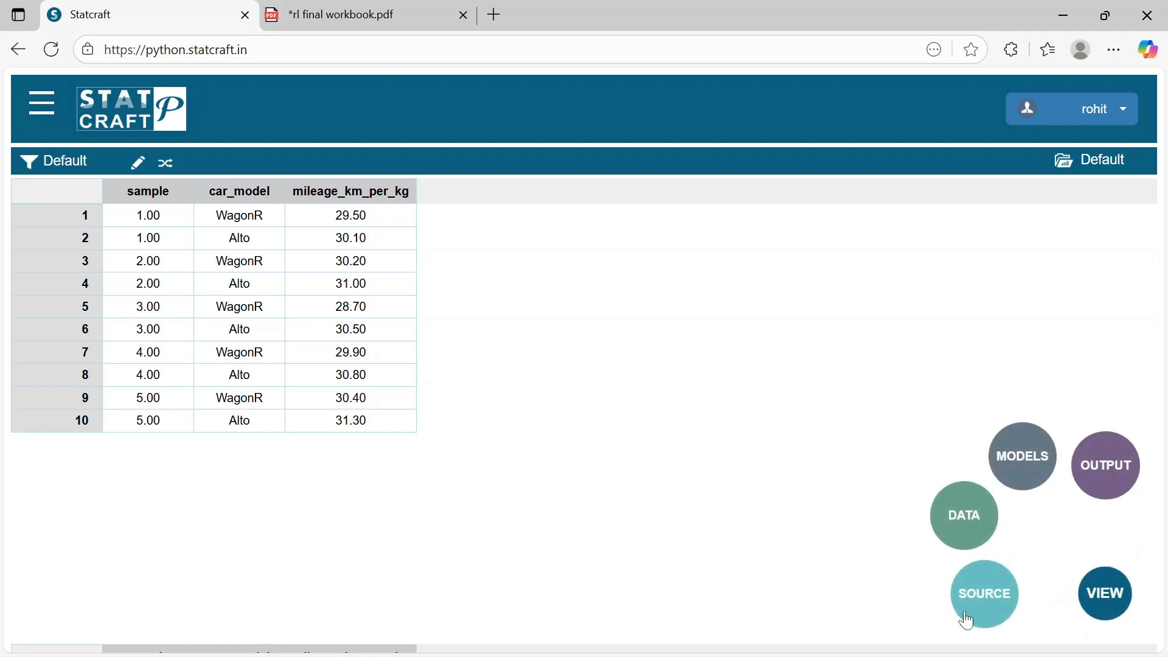
click(973, 600)
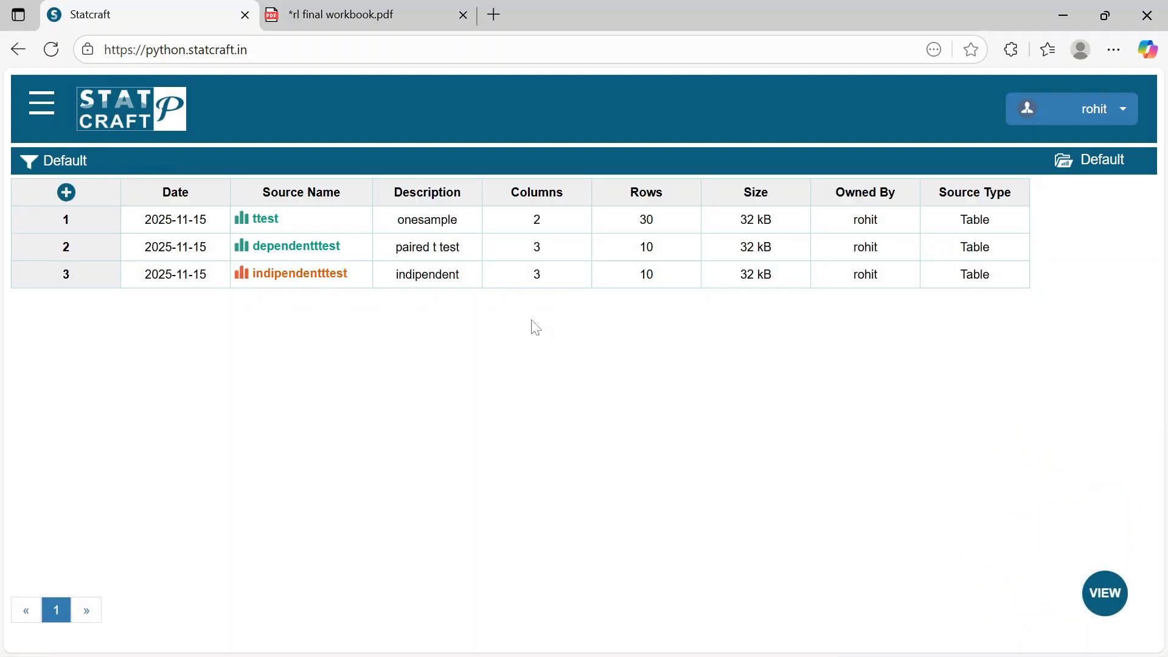
mouse_move(310, 269)
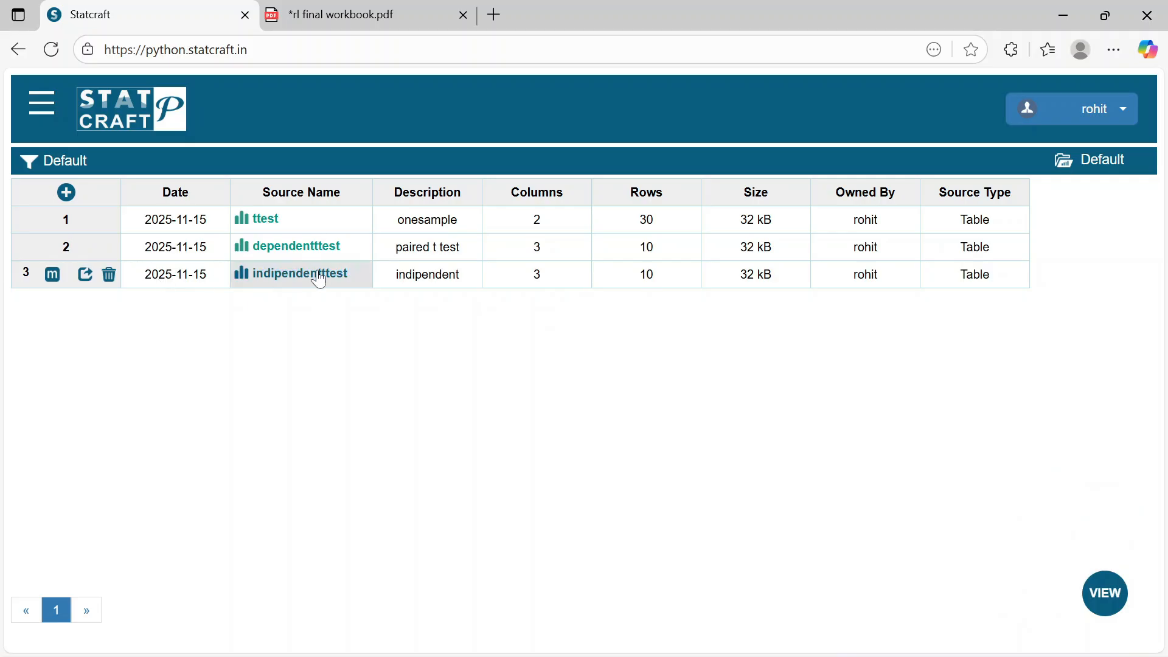
click(315, 284)
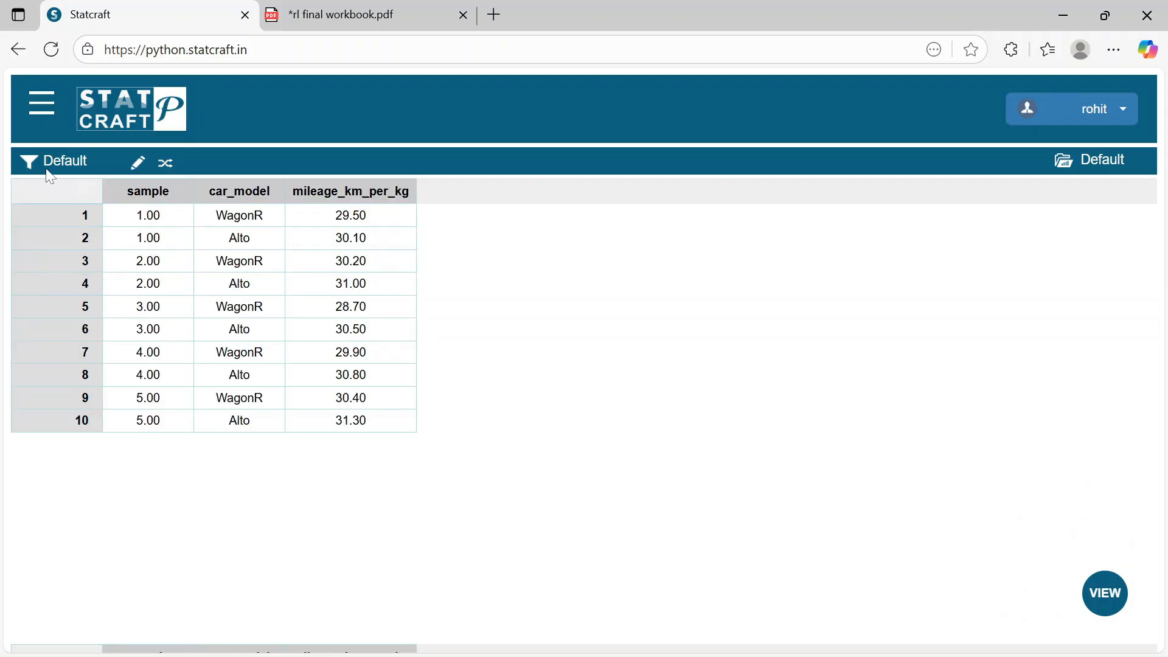
In the variable definitions of the indipendentttest source, set car_model's measure to Category and check its value labels
click(1107, 596)
click(1000, 592)
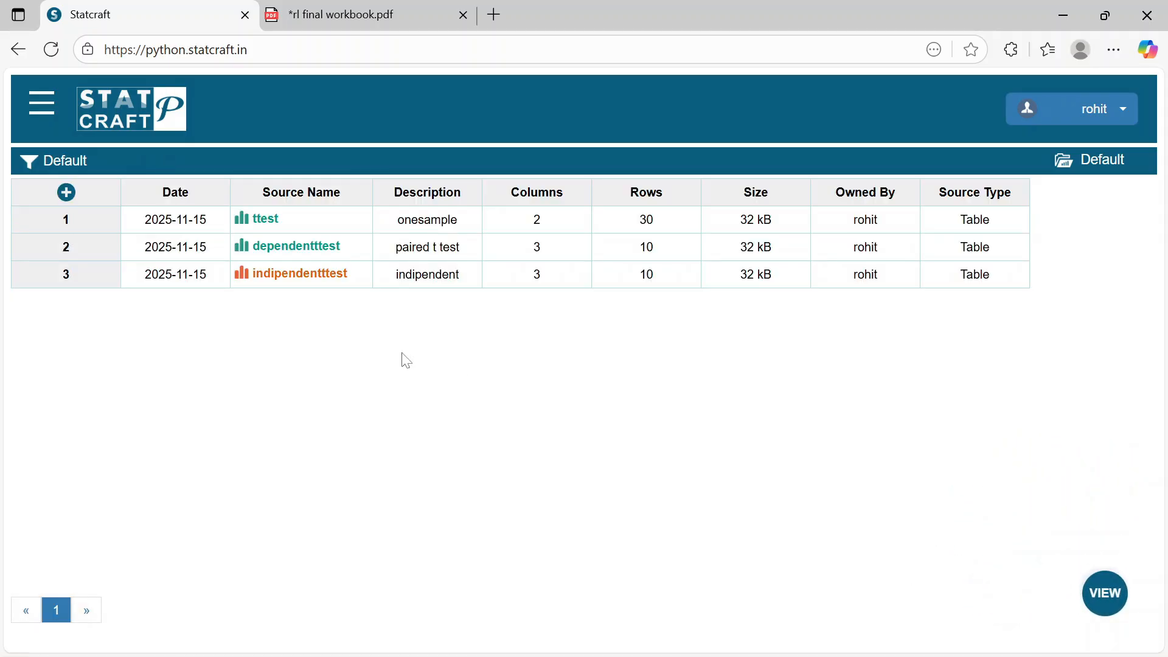
mouse_move(198, 289)
click(53, 281)
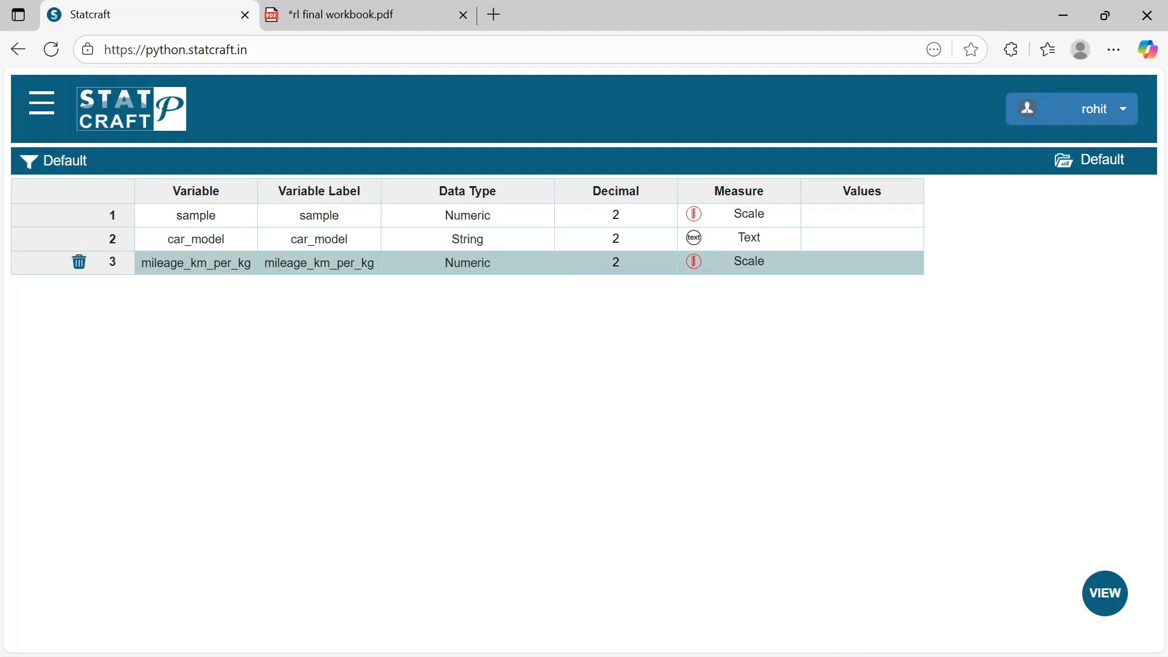
click(736, 248)
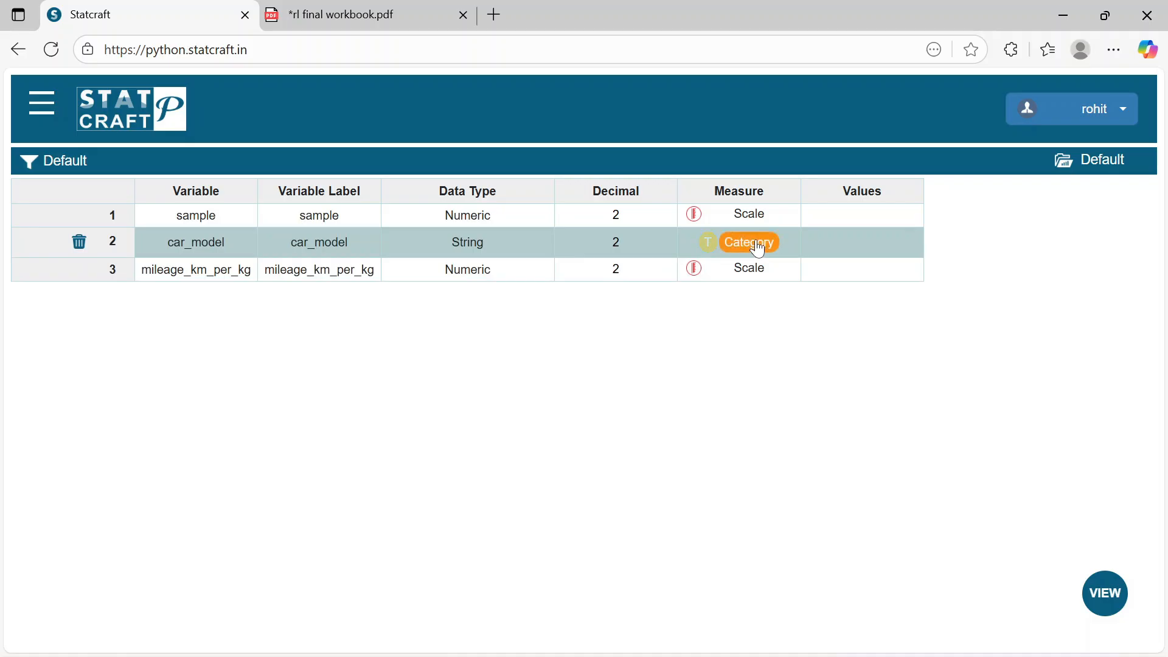
click(758, 243)
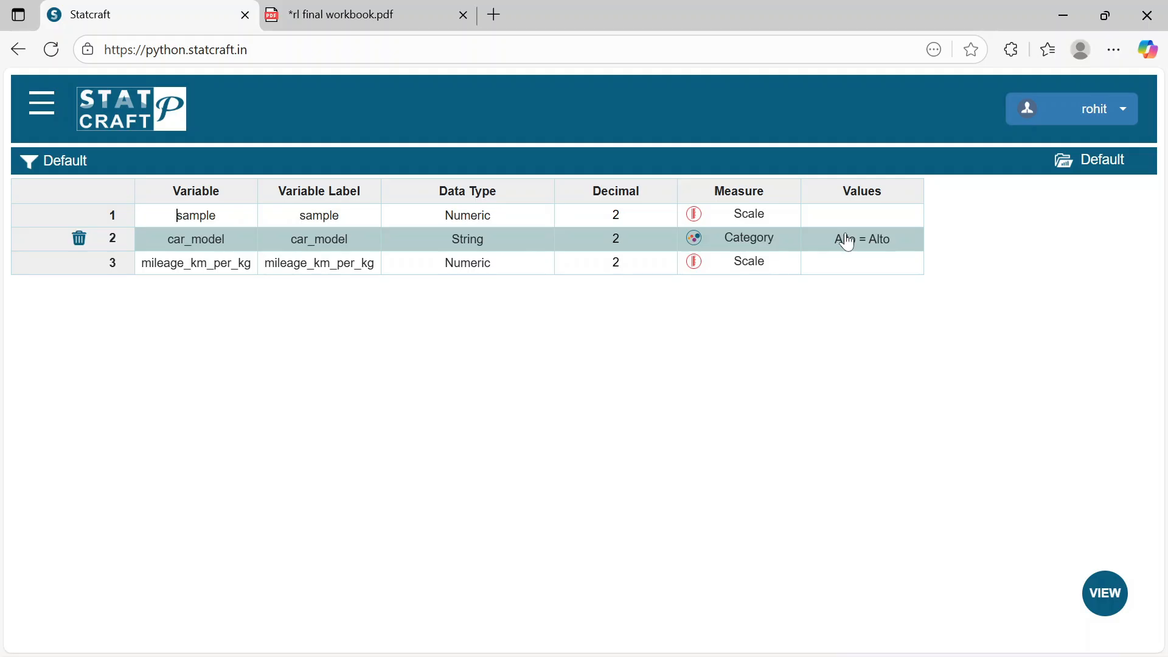
click(899, 251)
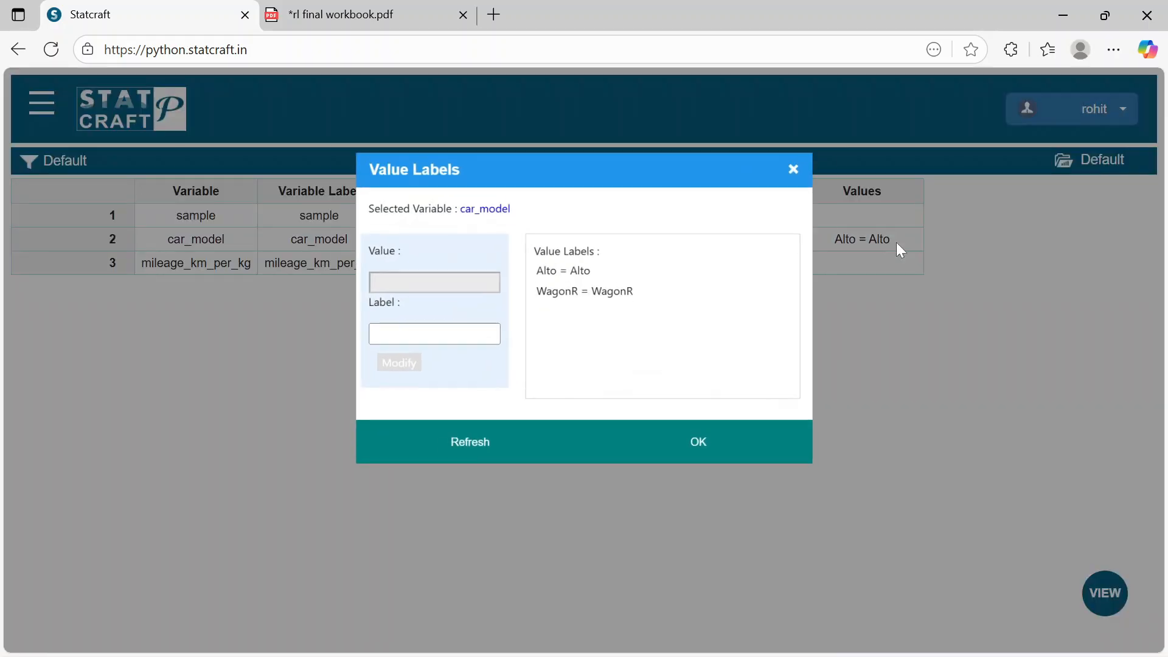
click(813, 150)
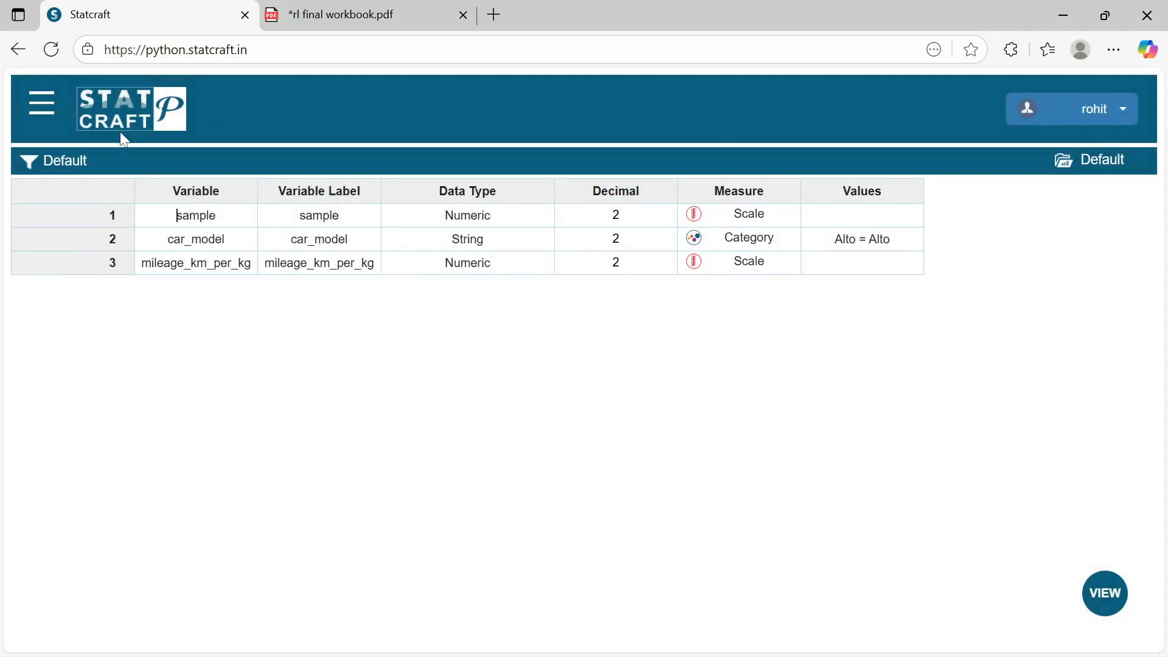
Set up a new Independent Samples t-Test titled "indipendent sample t test"
click(50, 108)
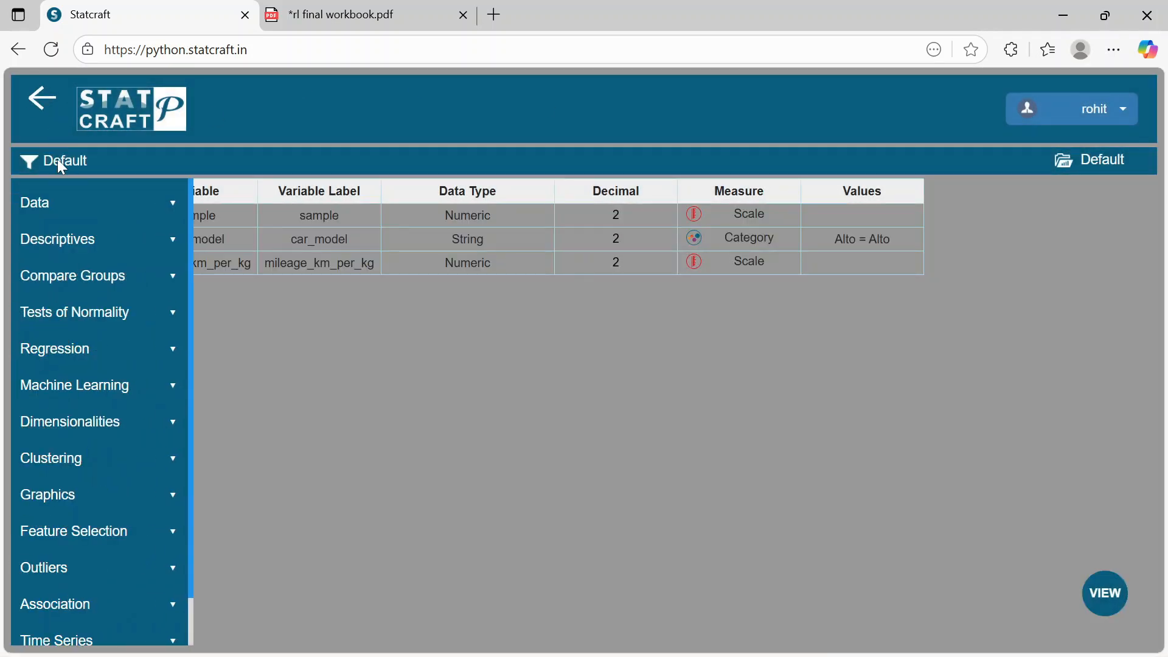
click(146, 281)
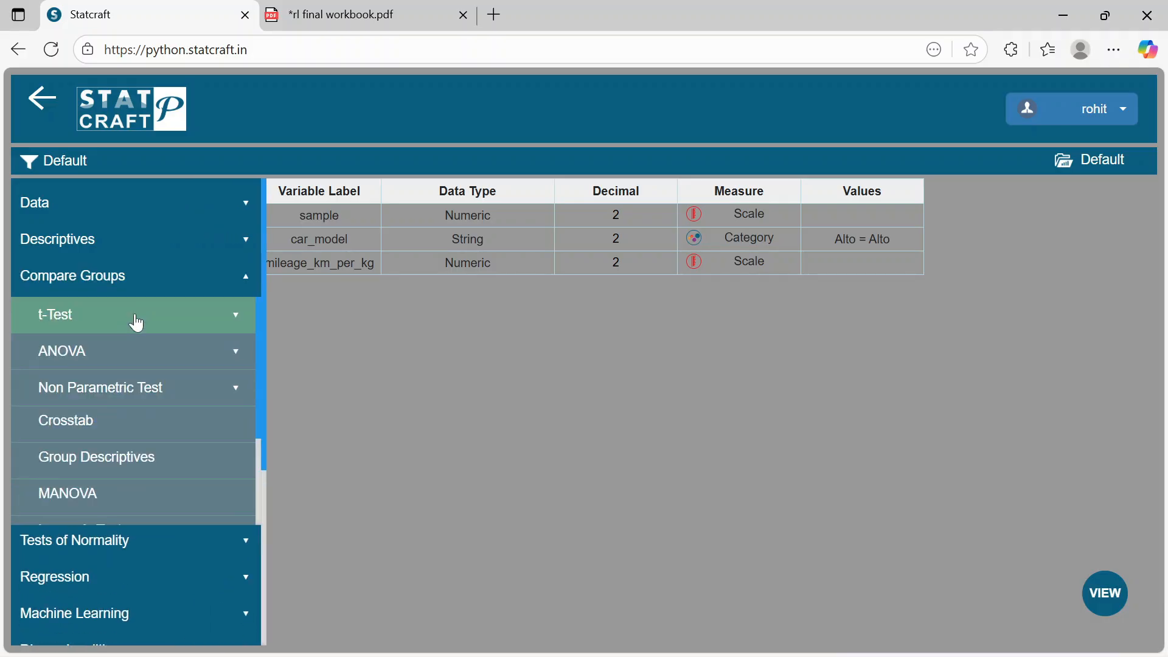
click(137, 318)
click(133, 418)
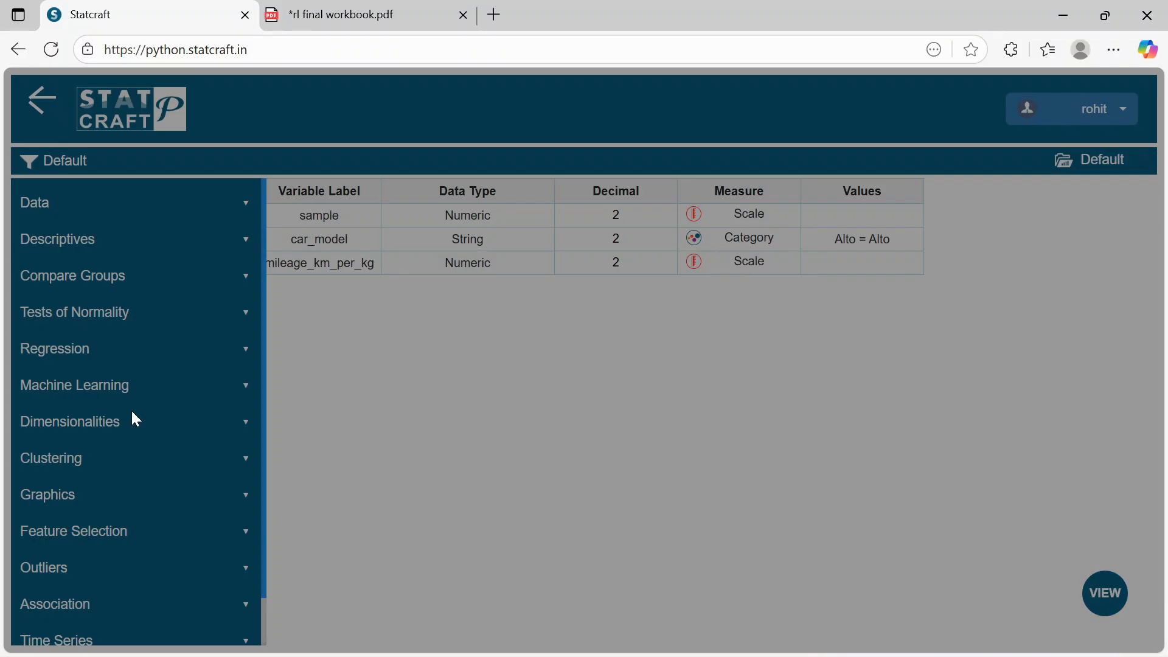
click(632, 219)
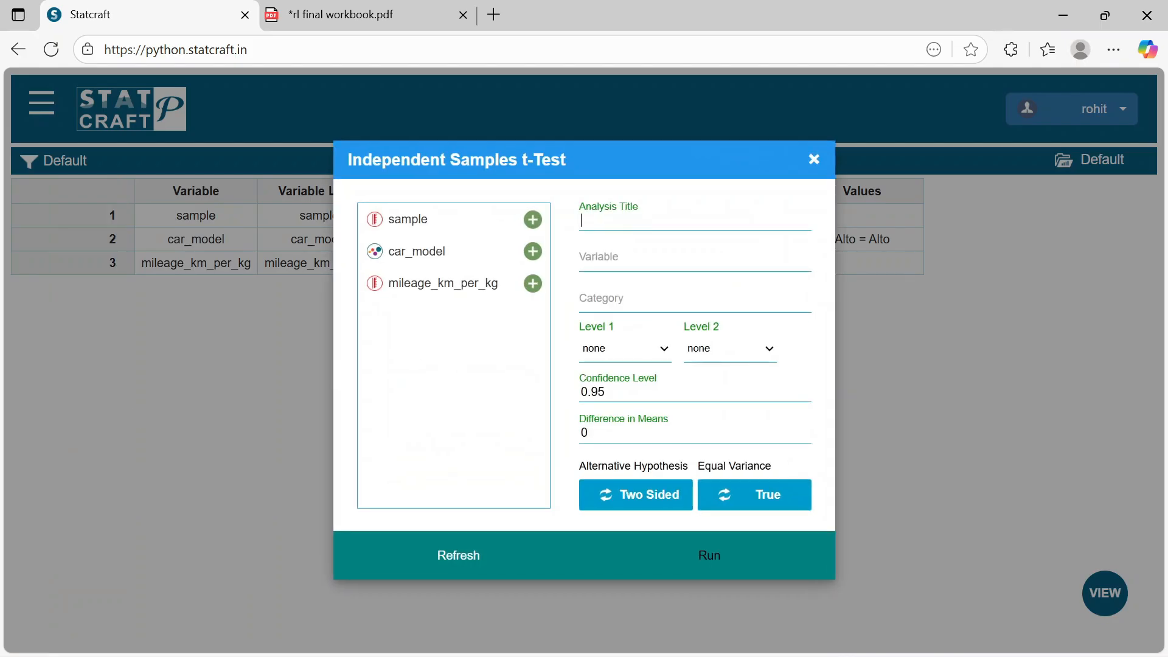
text(indipendent w)
text(ample t test)
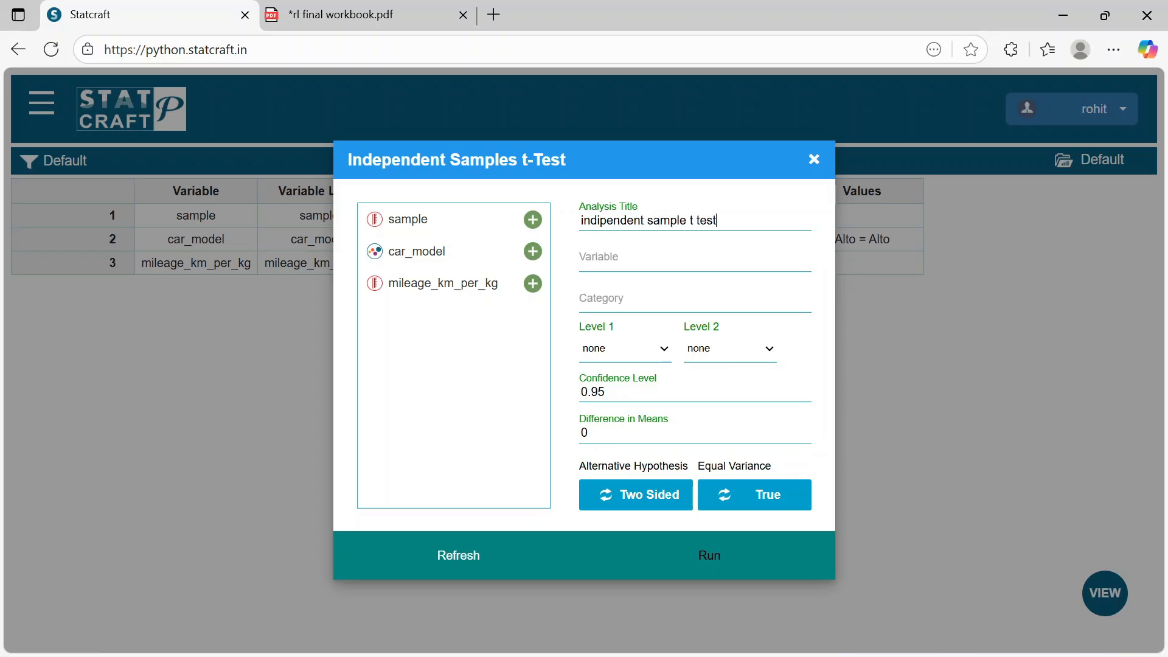
key(Tab)
Assign mileage_km_per_kg as the test's Variable and car_model as its Category
click(533, 285)
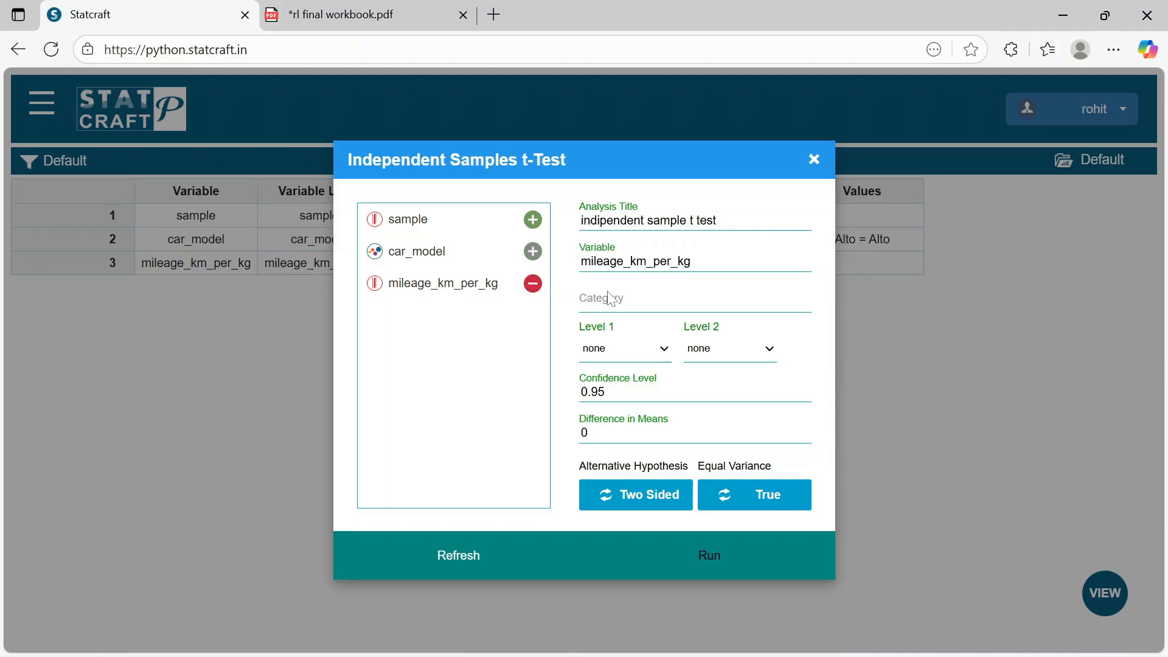
click(534, 252)
click(534, 252)
click(533, 252)
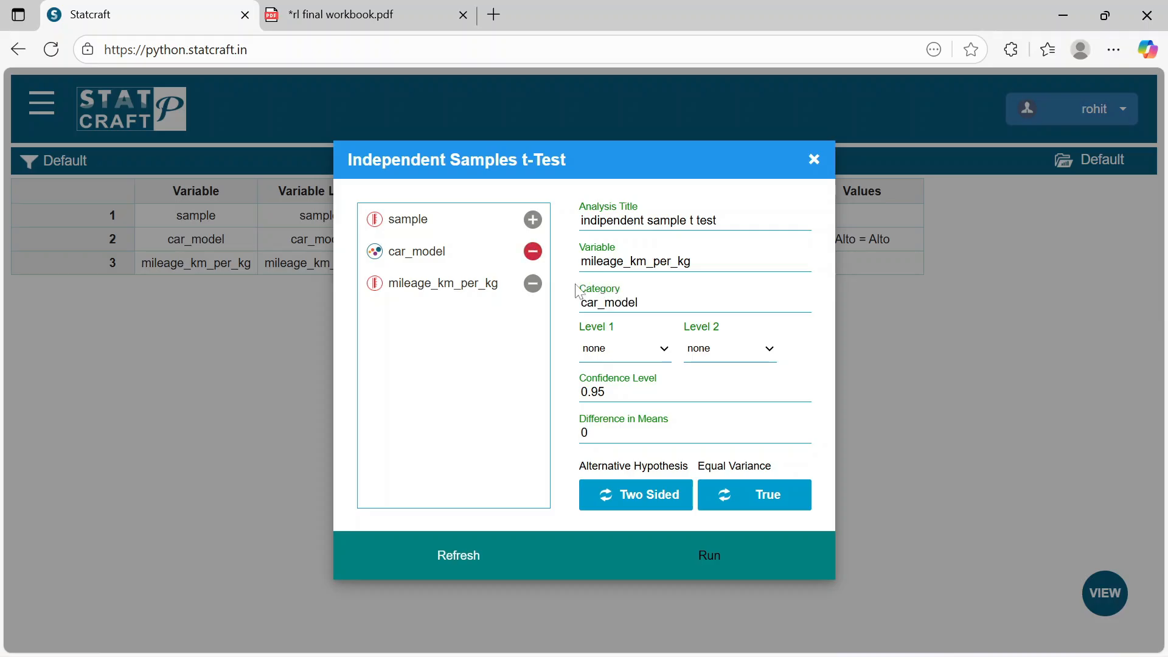
Set Level 1 to Alto and Level 2 to WagonR, and run the independent samples t-test
click(661, 353)
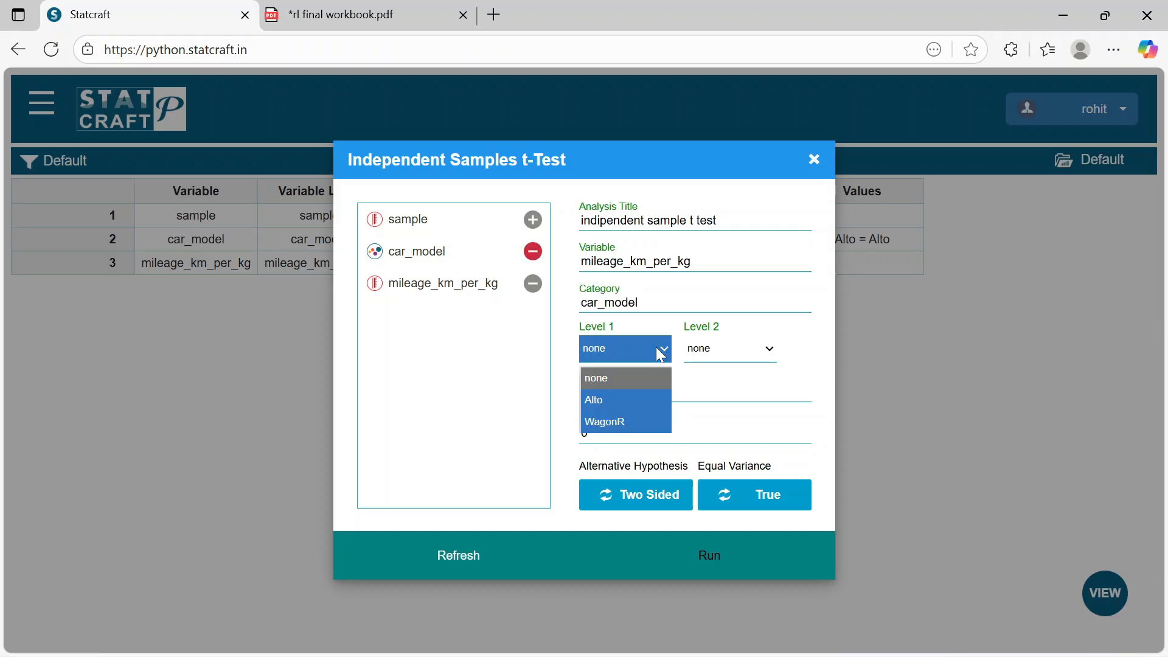
click(624, 401)
click(743, 356)
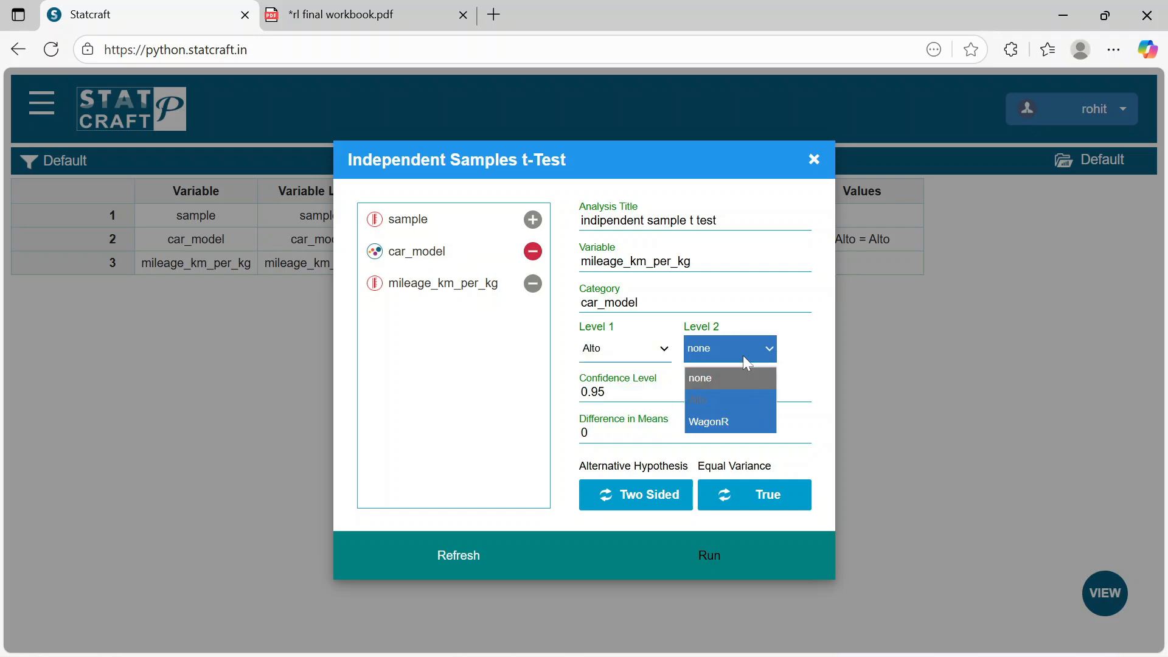
click(730, 423)
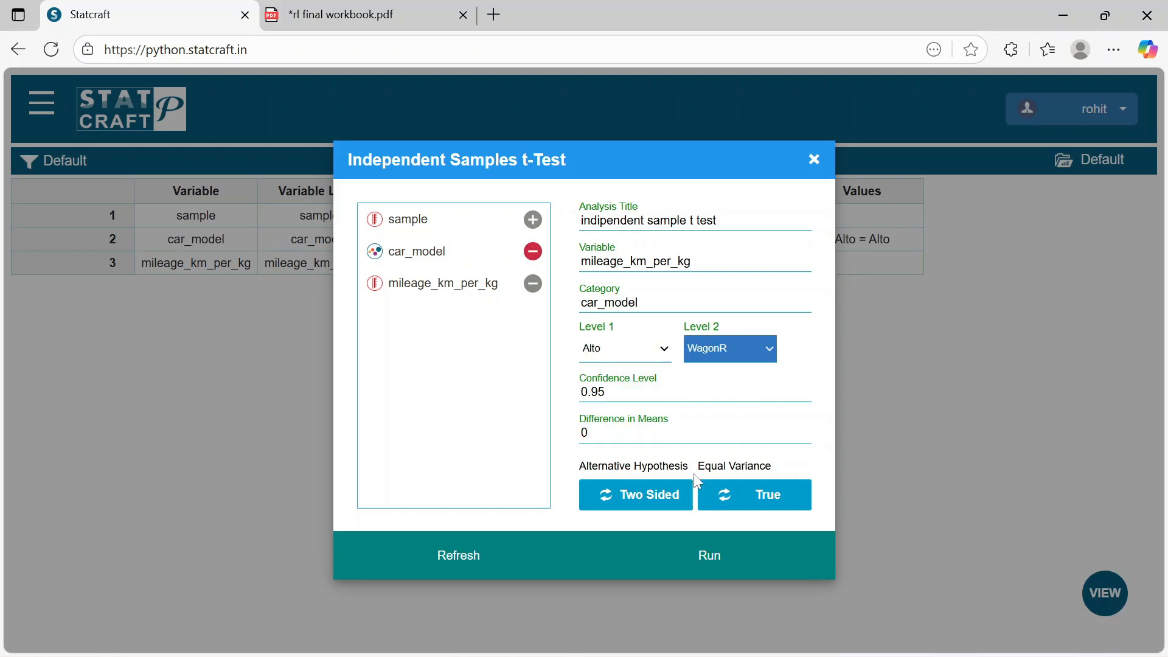
click(734, 546)
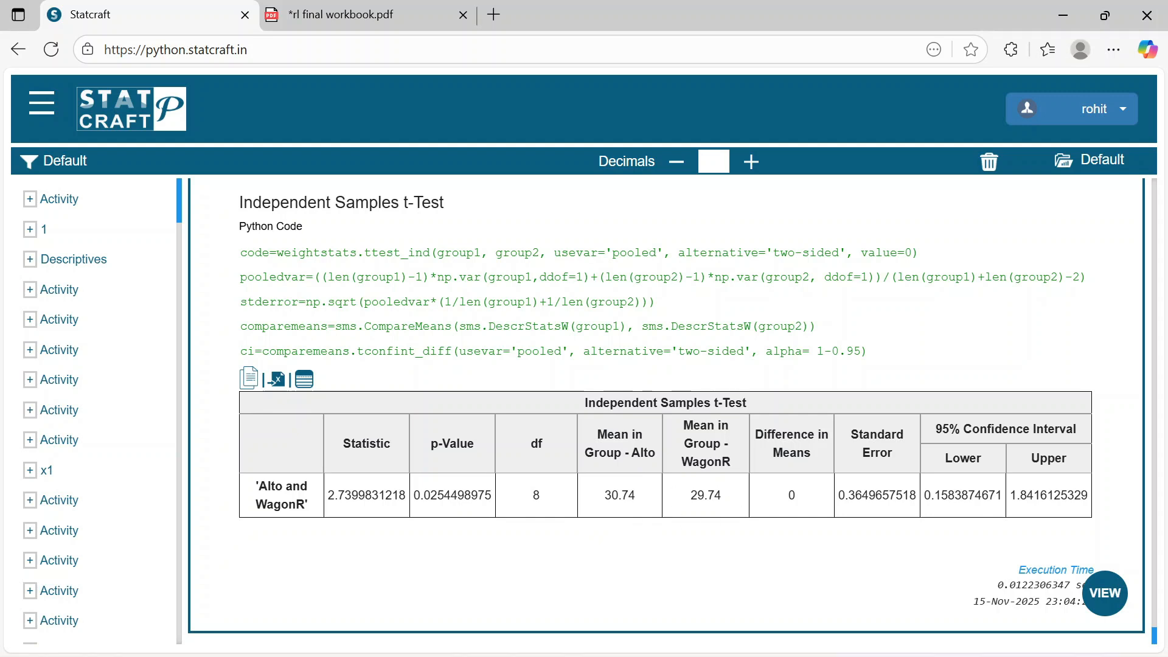
In the rl final workbook PDF, highlight the WagonR and Alto null hypothesis, including its H₀ formula, in red
key(alt+Tab)
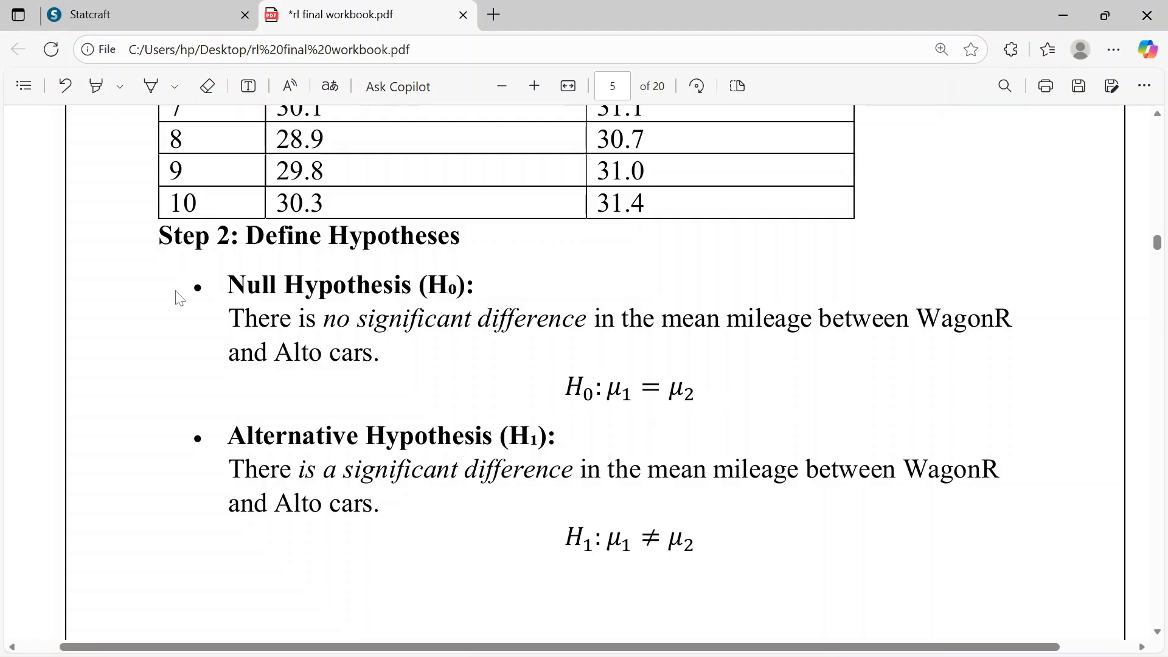
drag(204, 285, 702, 395)
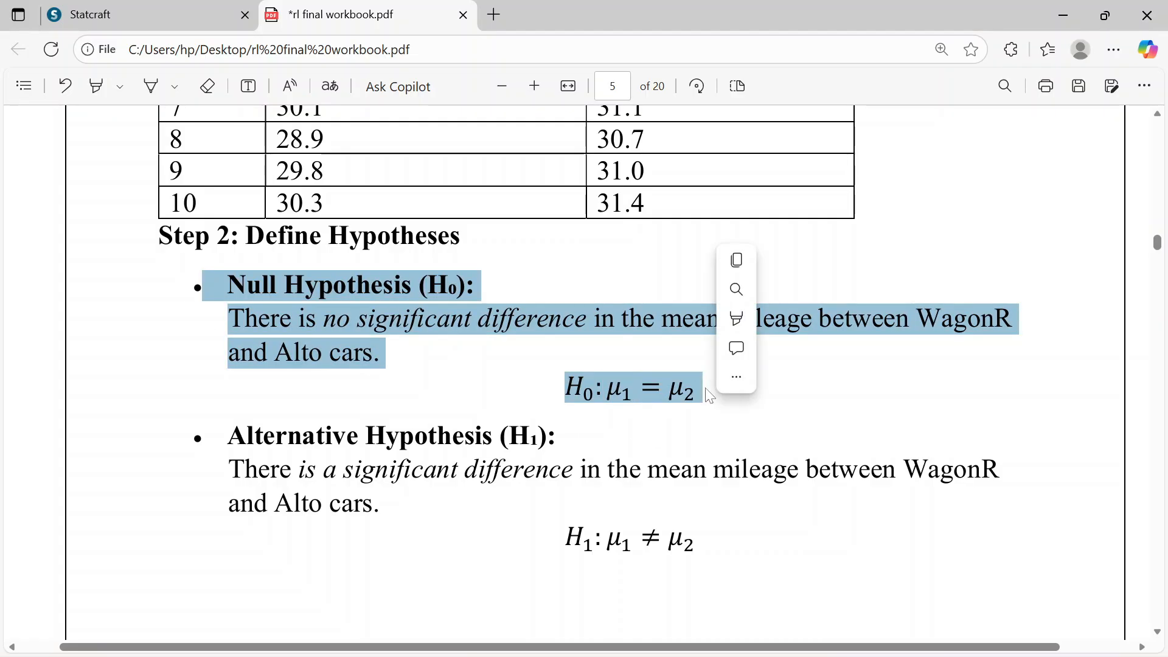
click(164, 88)
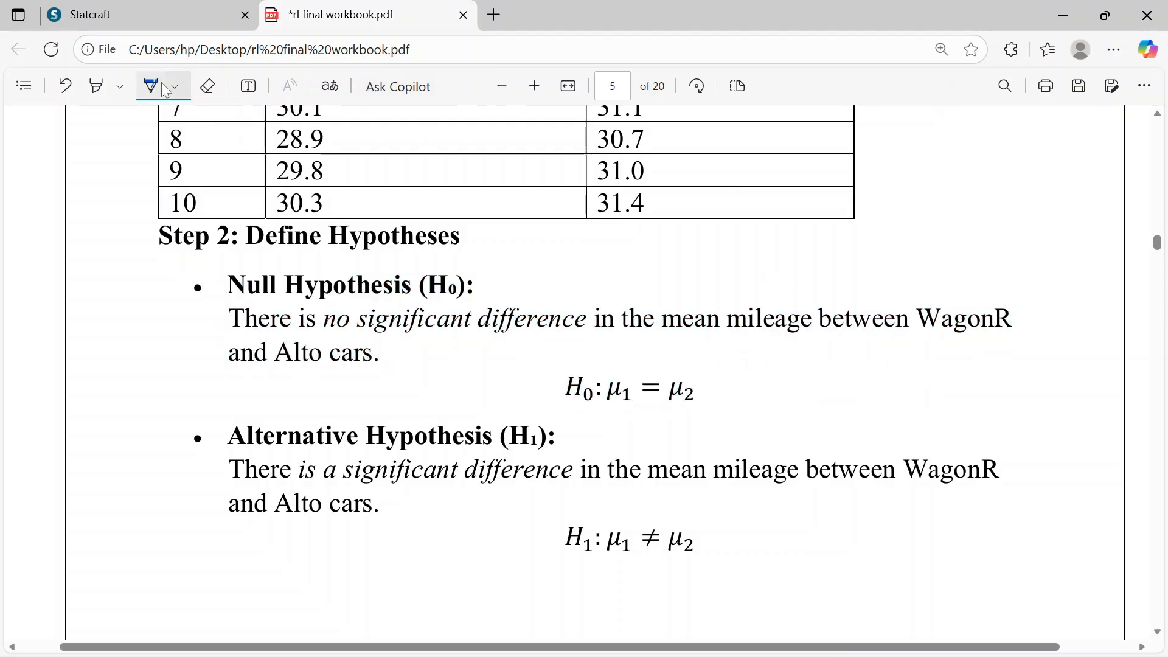
click(117, 89)
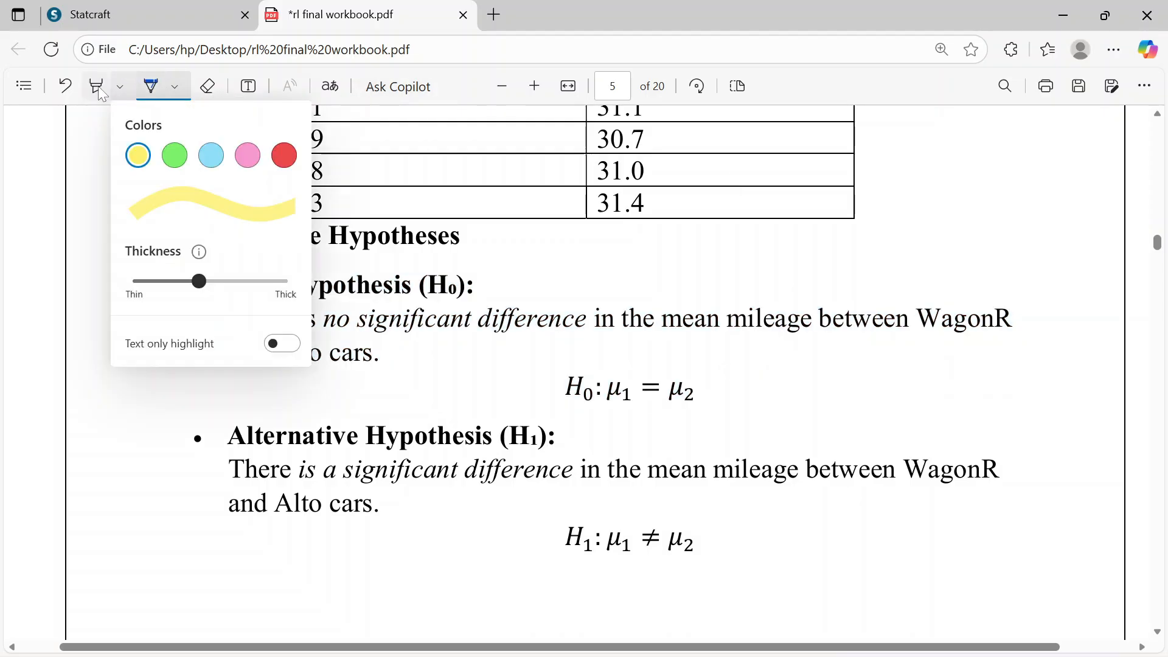
click(281, 159)
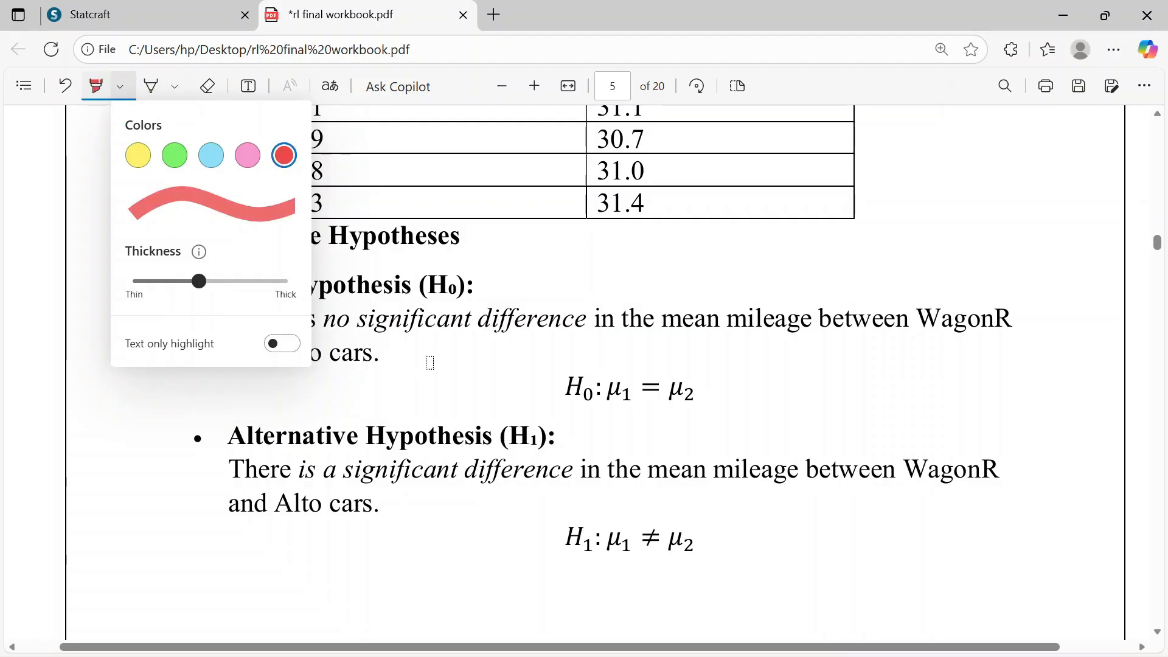
drag(705, 404, 213, 290)
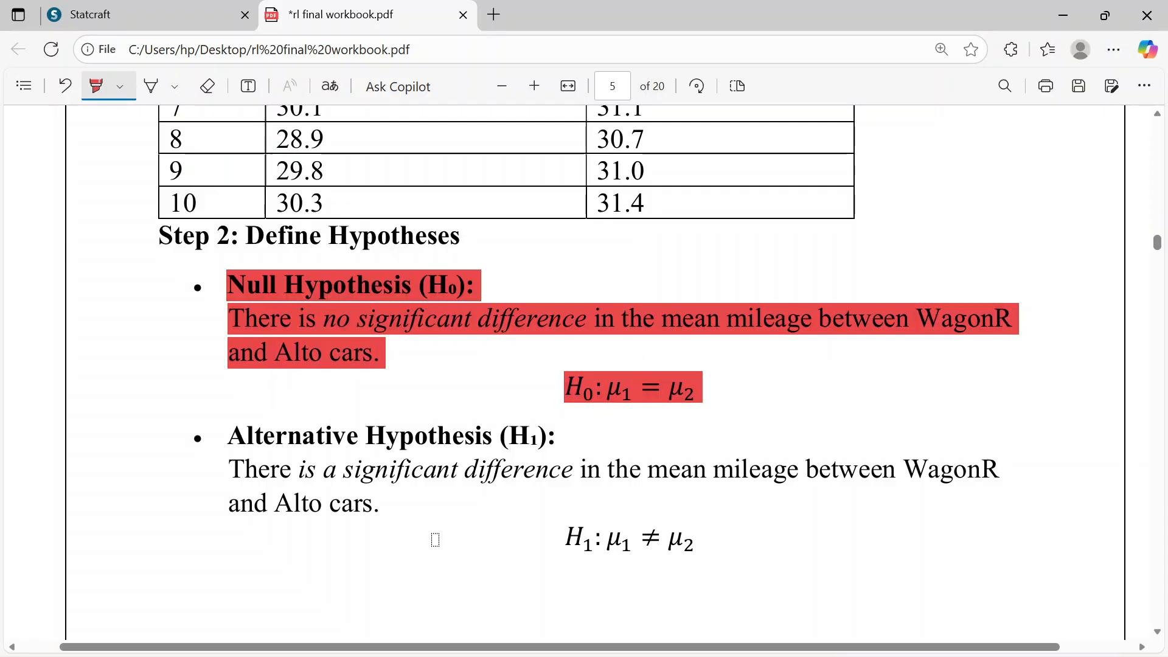
scroll(436, 539, down, 1)
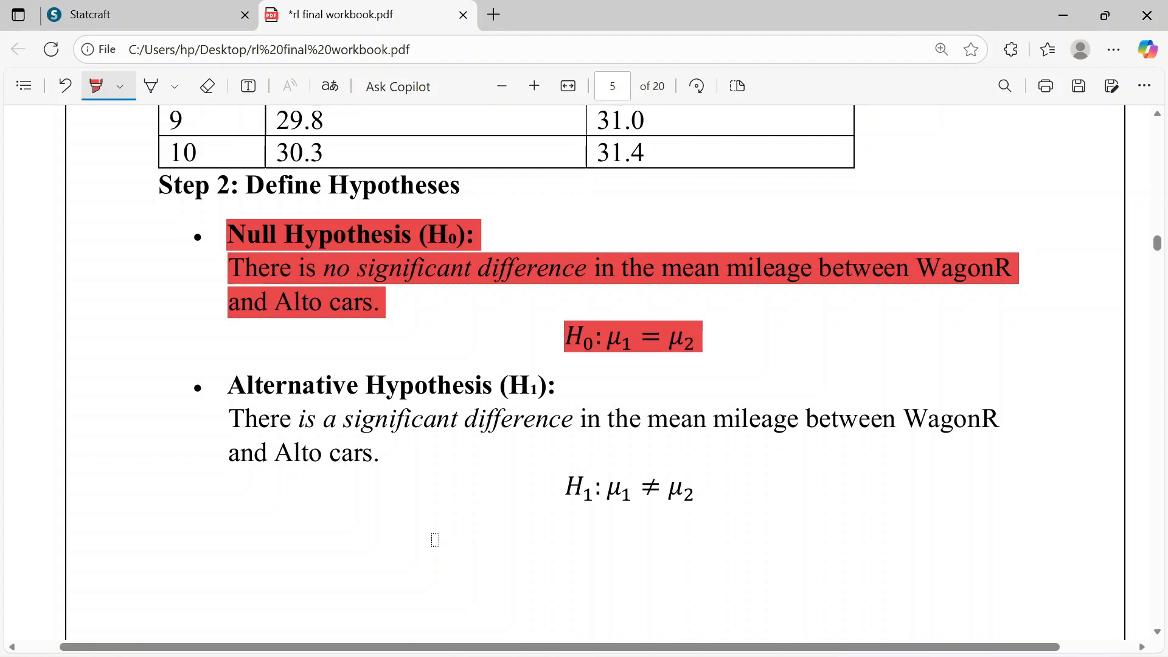
Reopen the Independent Samples t-Test setup in Statcraft and cycle the Alternative Hypothesis through Greater and Less back to Two Sided
key(ctrl+Tab)
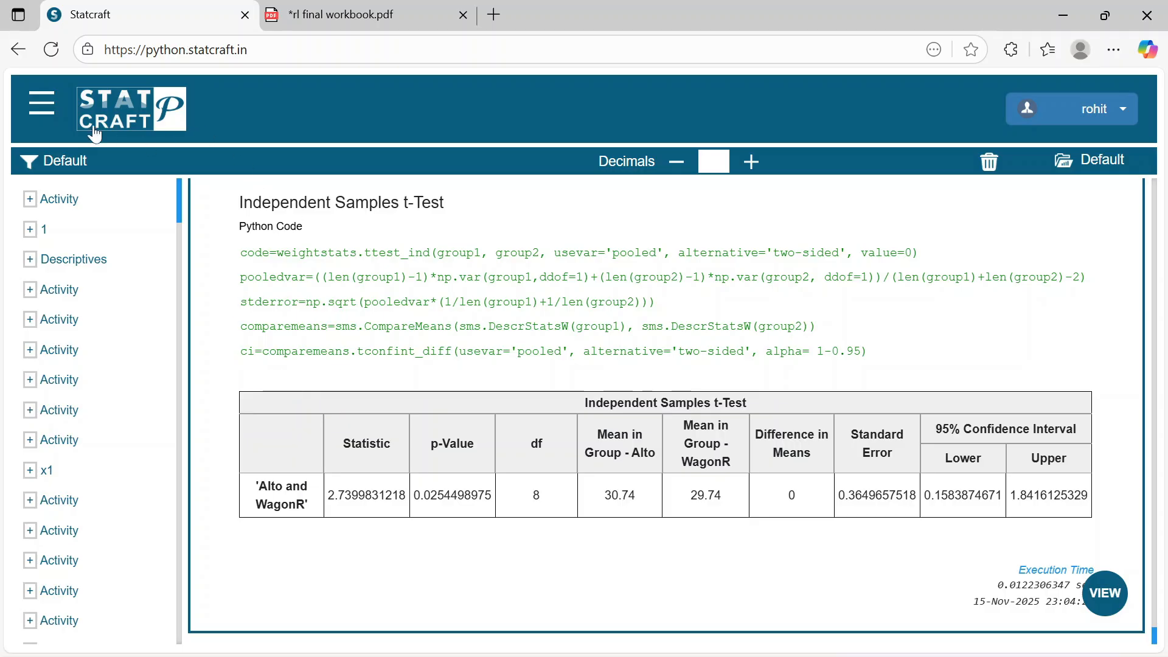
click(43, 107)
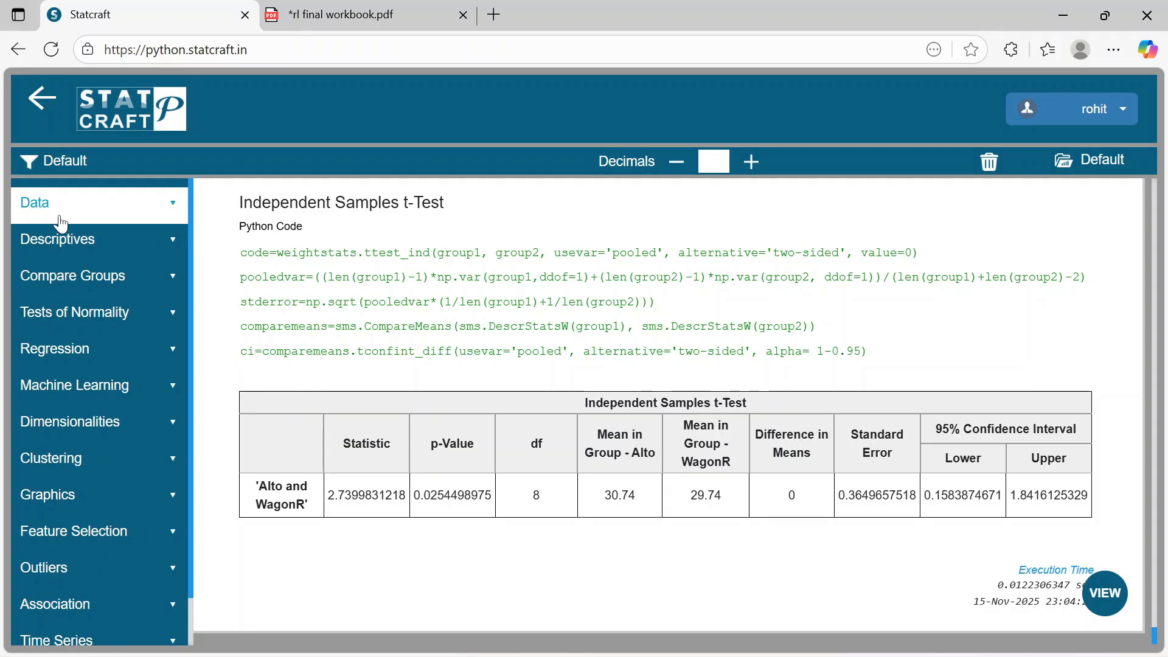
click(115, 275)
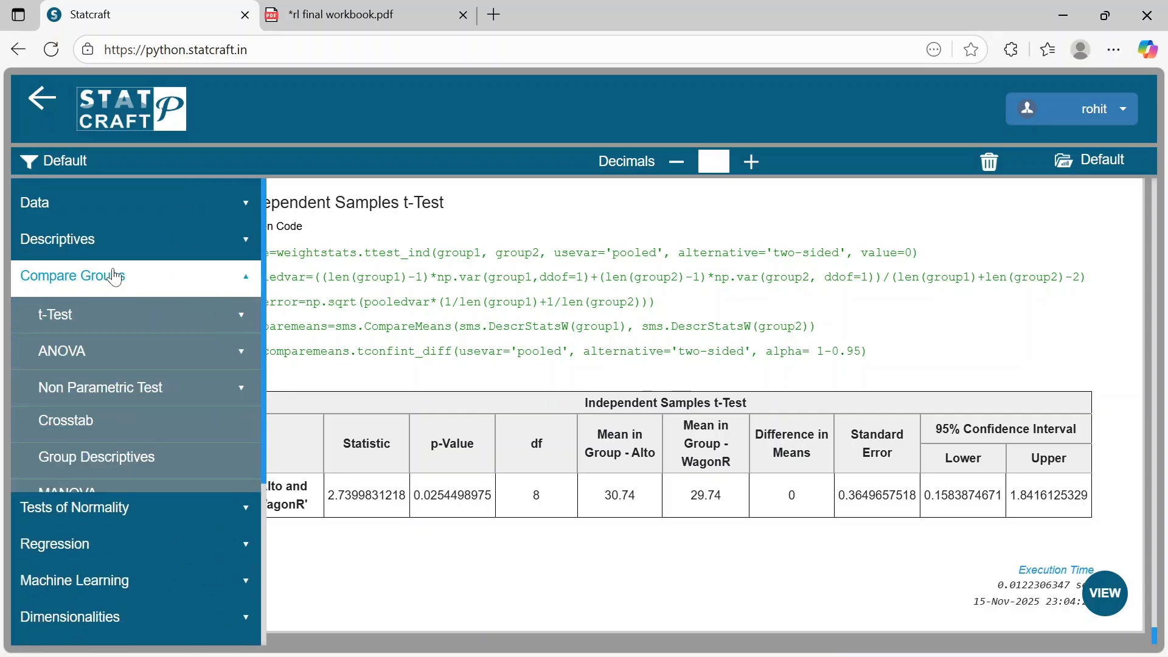
click(42, 315)
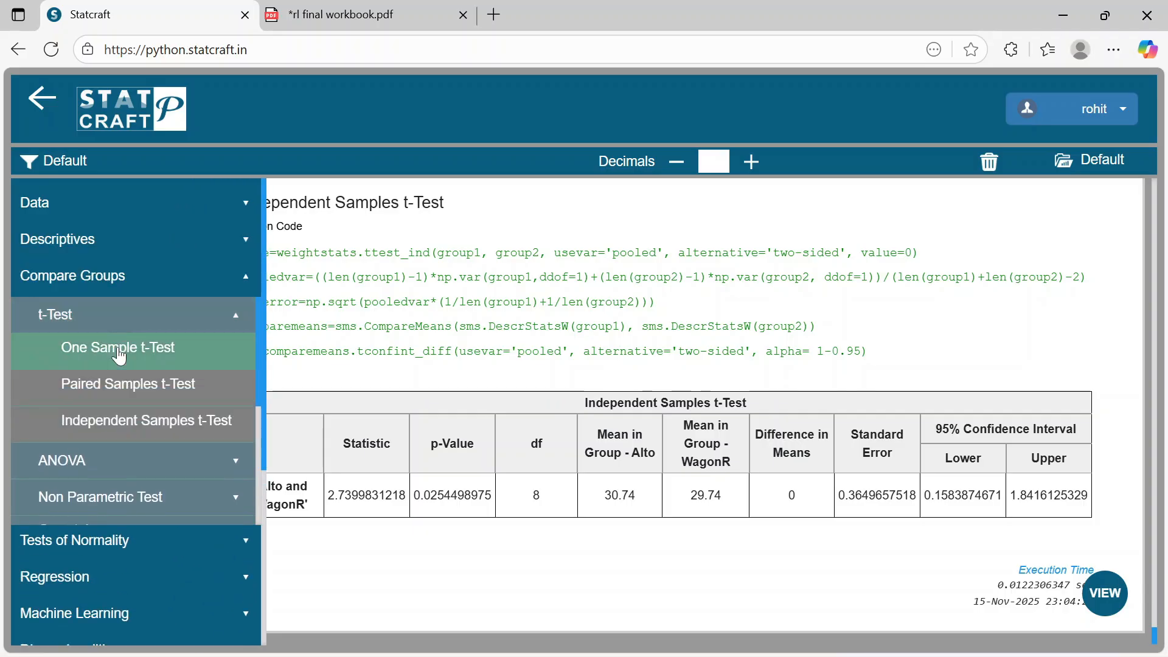
click(121, 424)
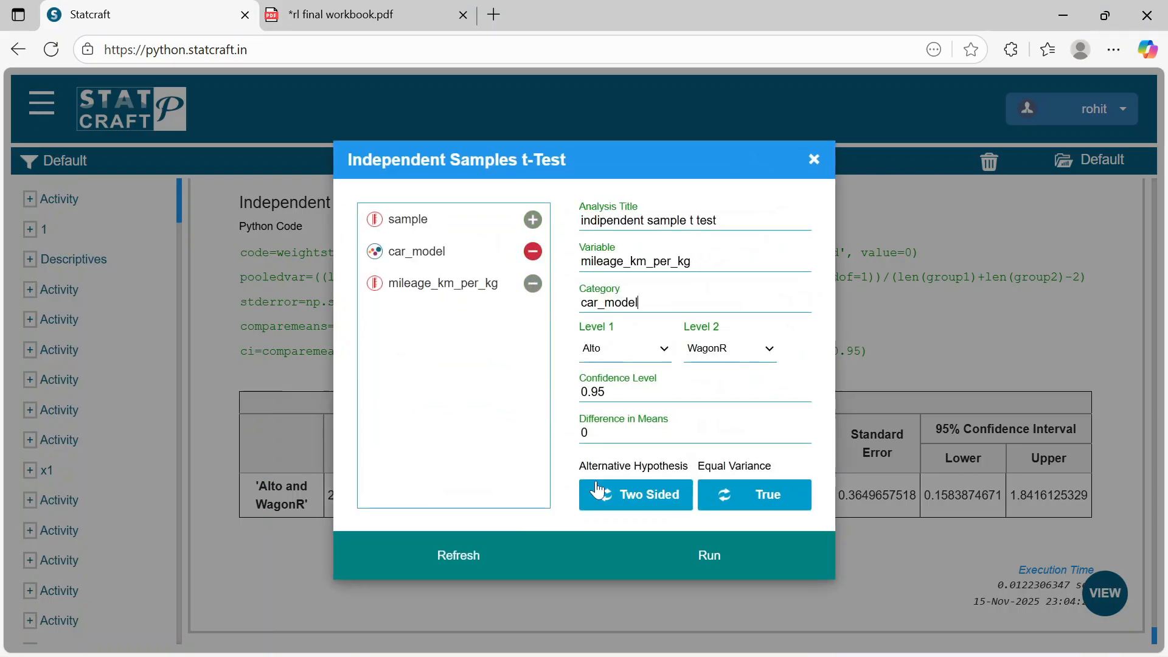
click(644, 504)
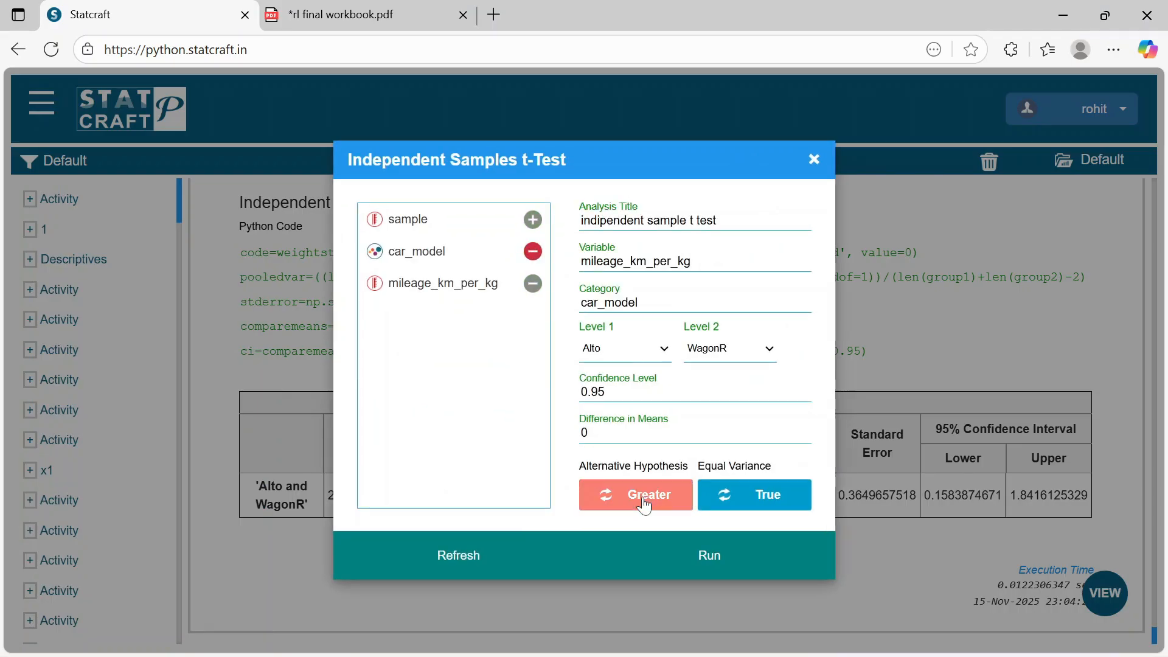
click(645, 504)
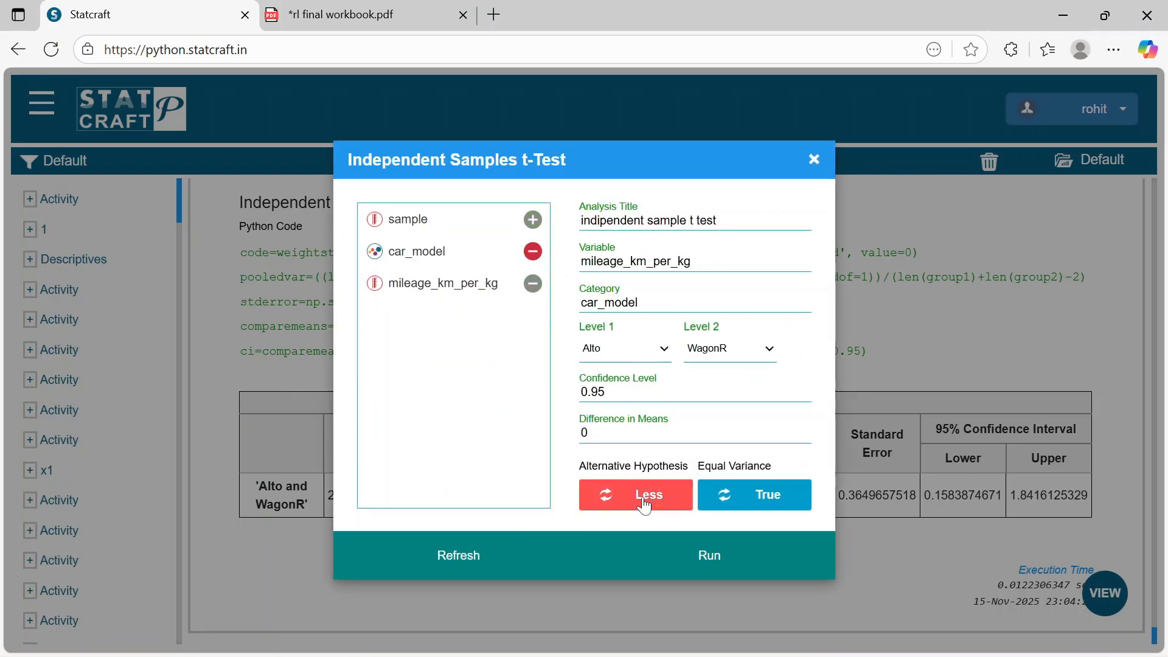
click(645, 504)
Toggle Equal Variance between False and True, and run the independent samples t-test again
click(748, 494)
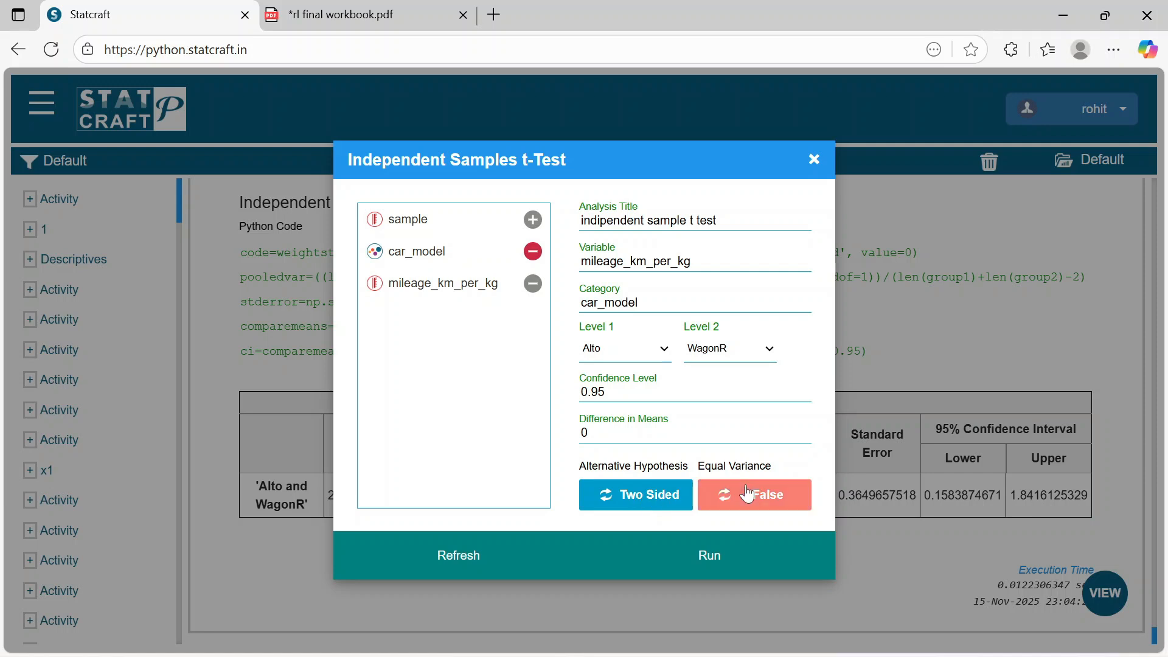
click(749, 494)
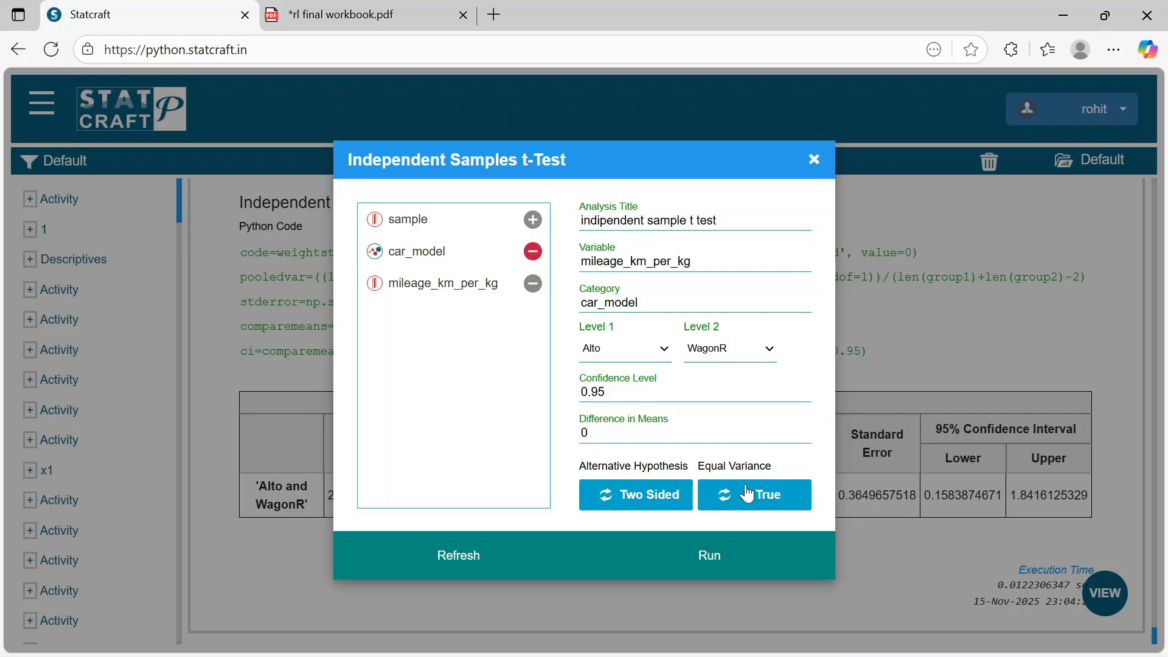
click(749, 495)
click(748, 494)
click(727, 555)
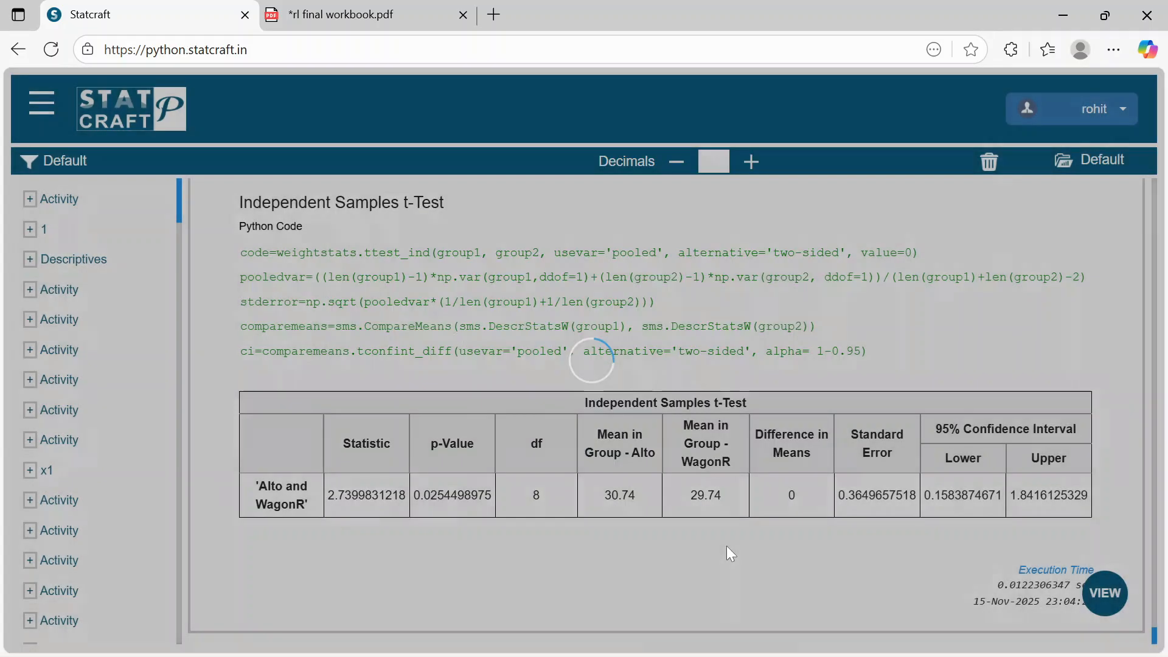
scroll(731, 555, down, 4)
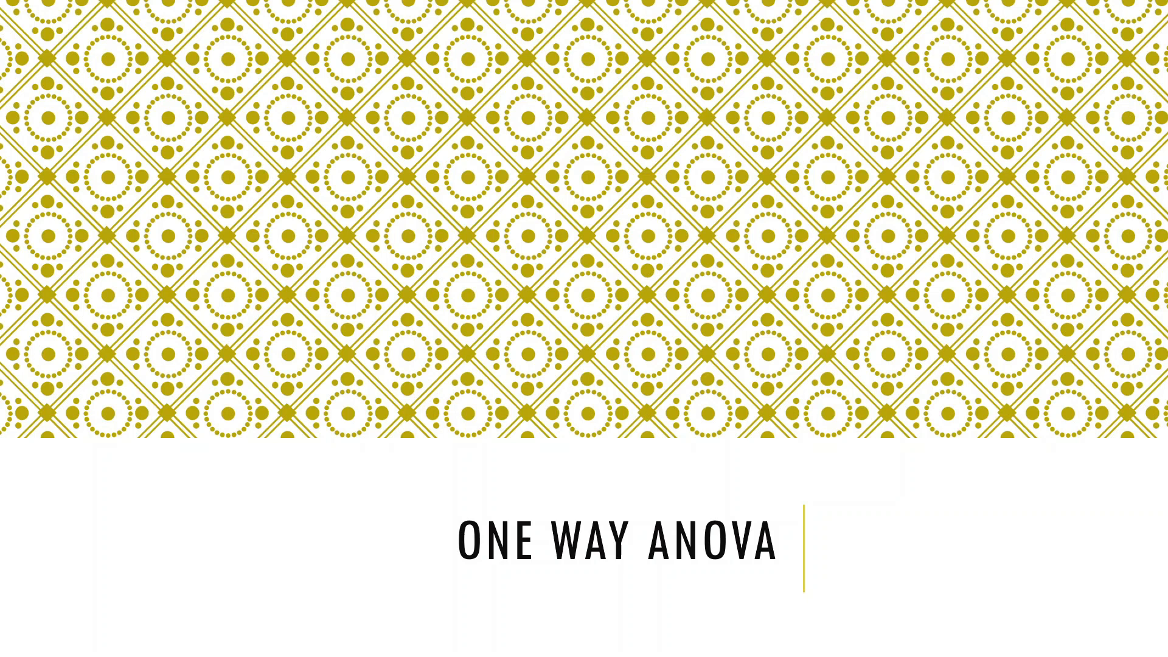
Review the One Way Anova case study in the workbook PDF, covering its objective, three-car mileage table and hypotheses
key(alt+Tab)
key(alt+Tab)
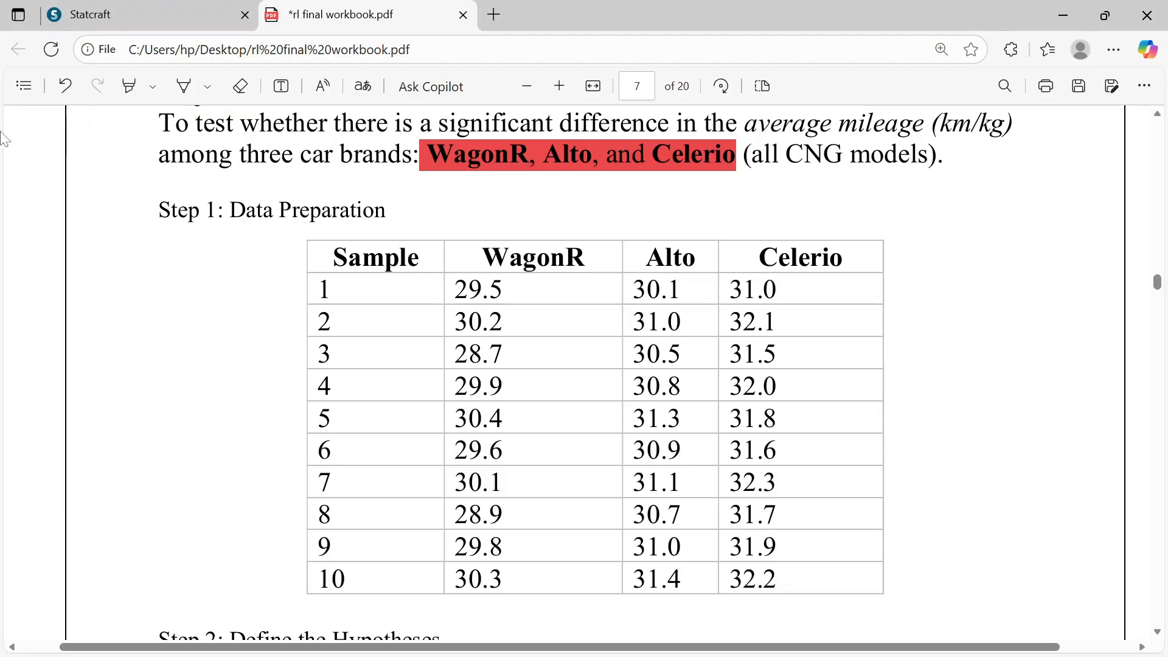
scroll(584, 365, up, 3)
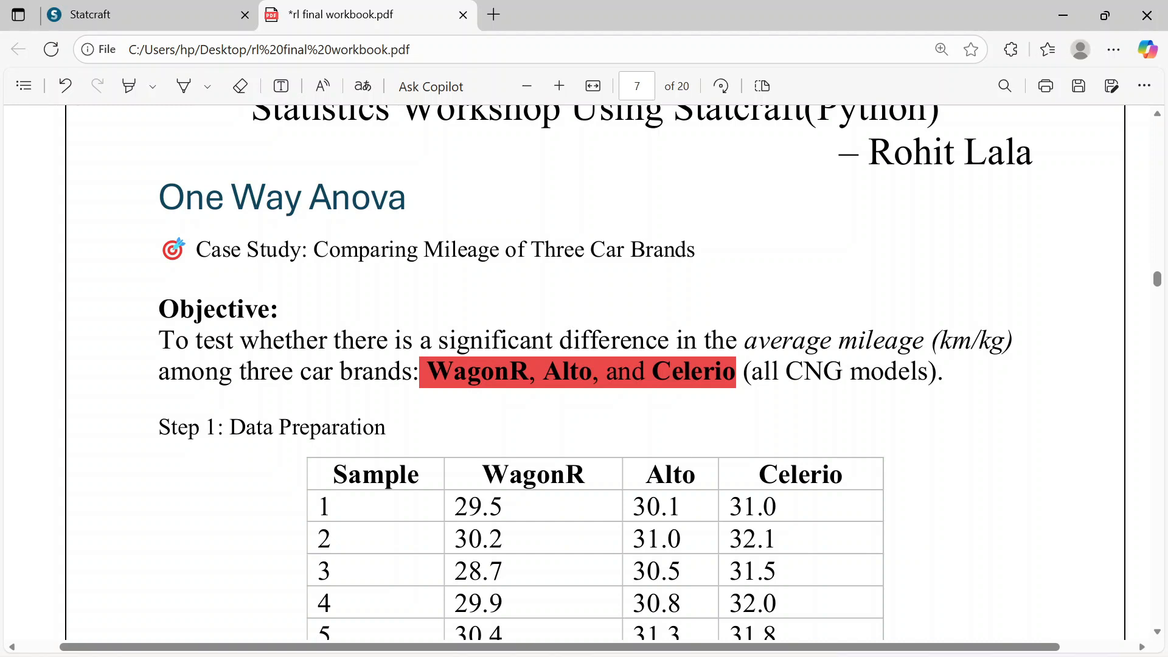
scroll(557, 450, down, 4)
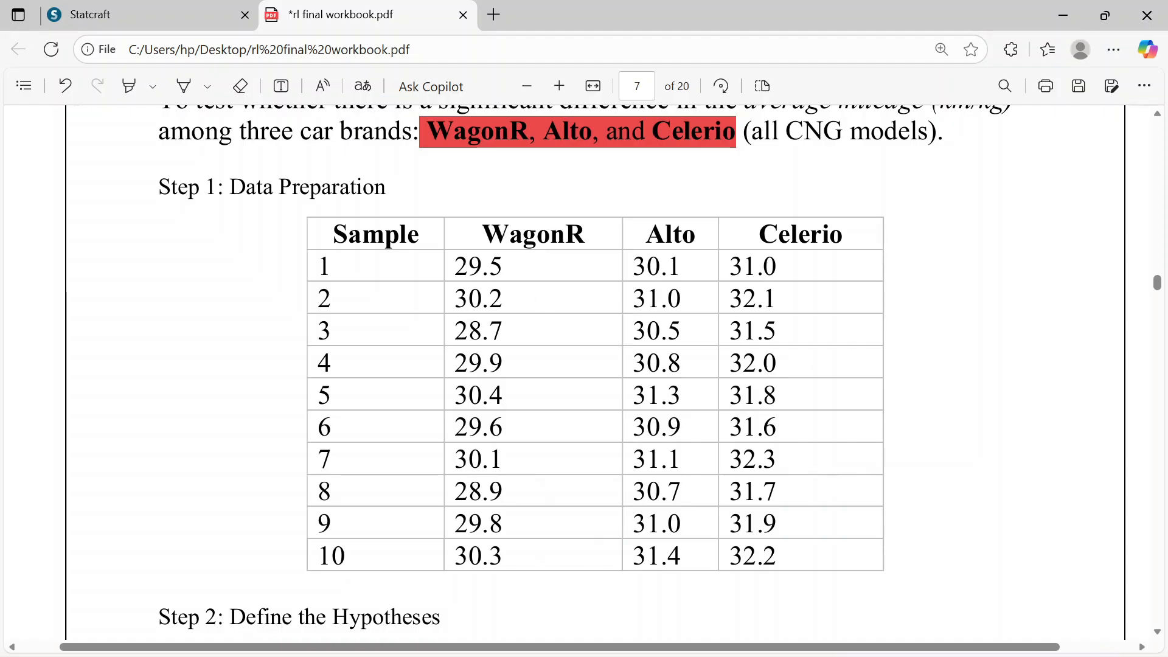
scroll(585, 371, down, 4)
scroll(585, 371, down, 1)
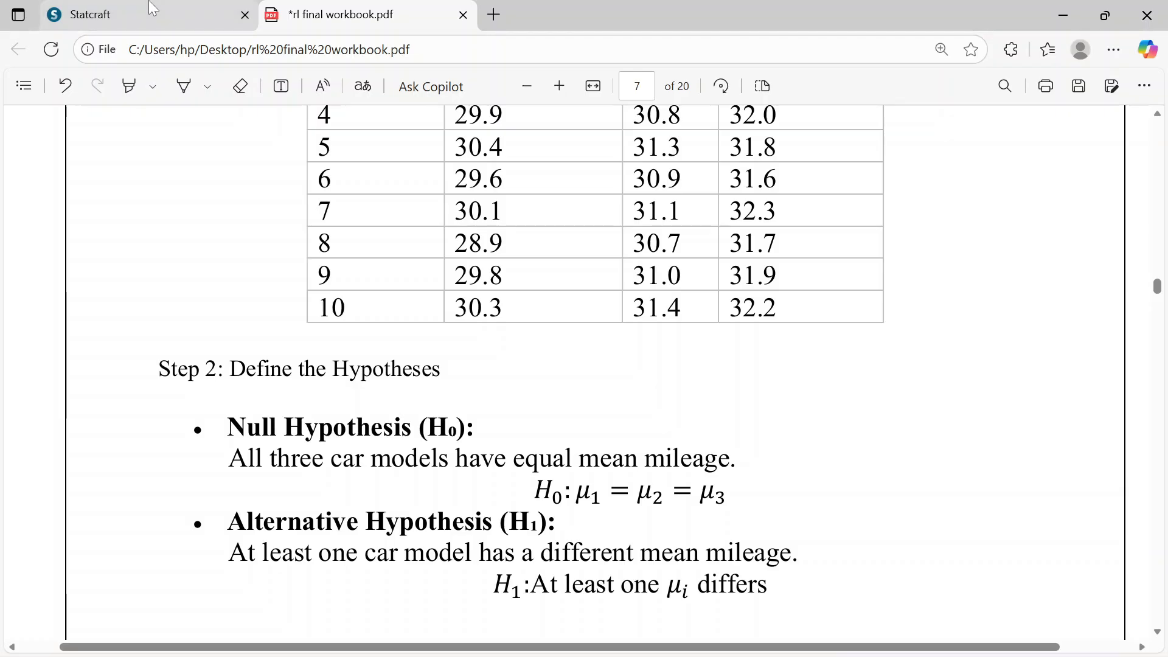
Switch to Statcraft and start a new table source named anova with the description anova
click(153, 9)
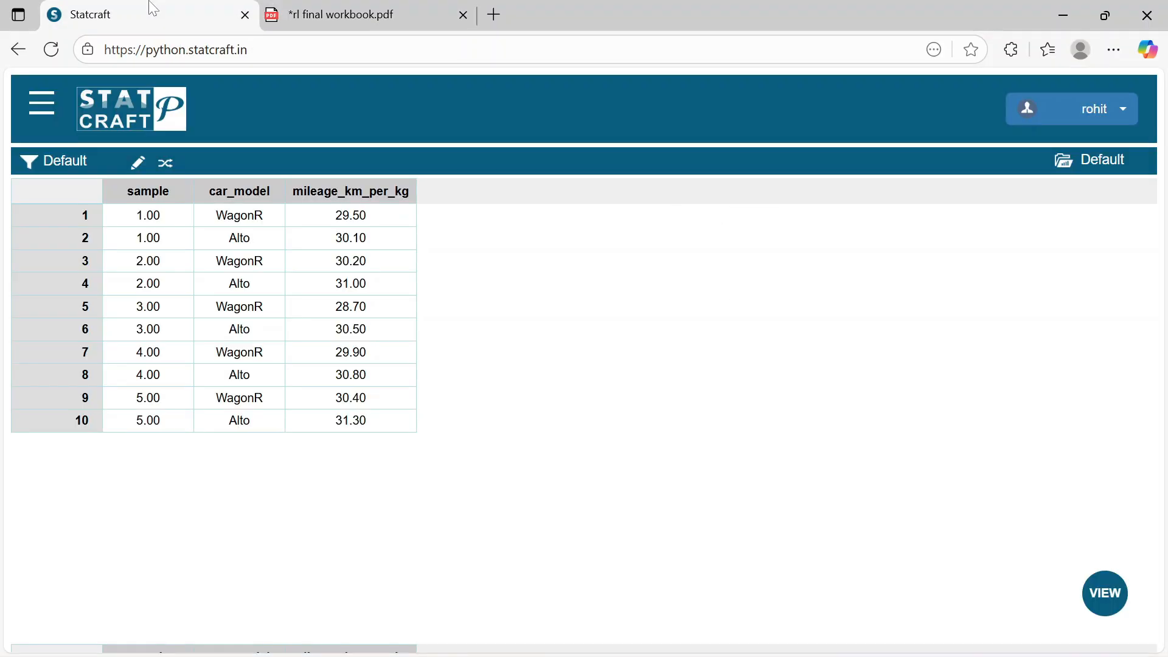
click(43, 104)
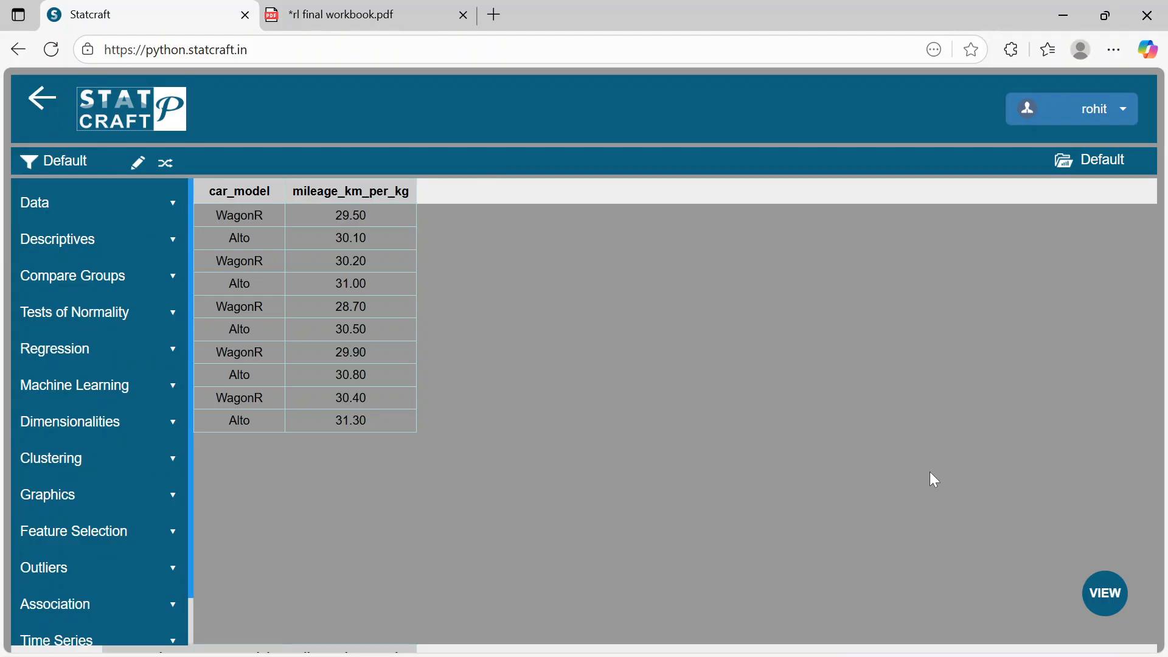
click(1106, 591)
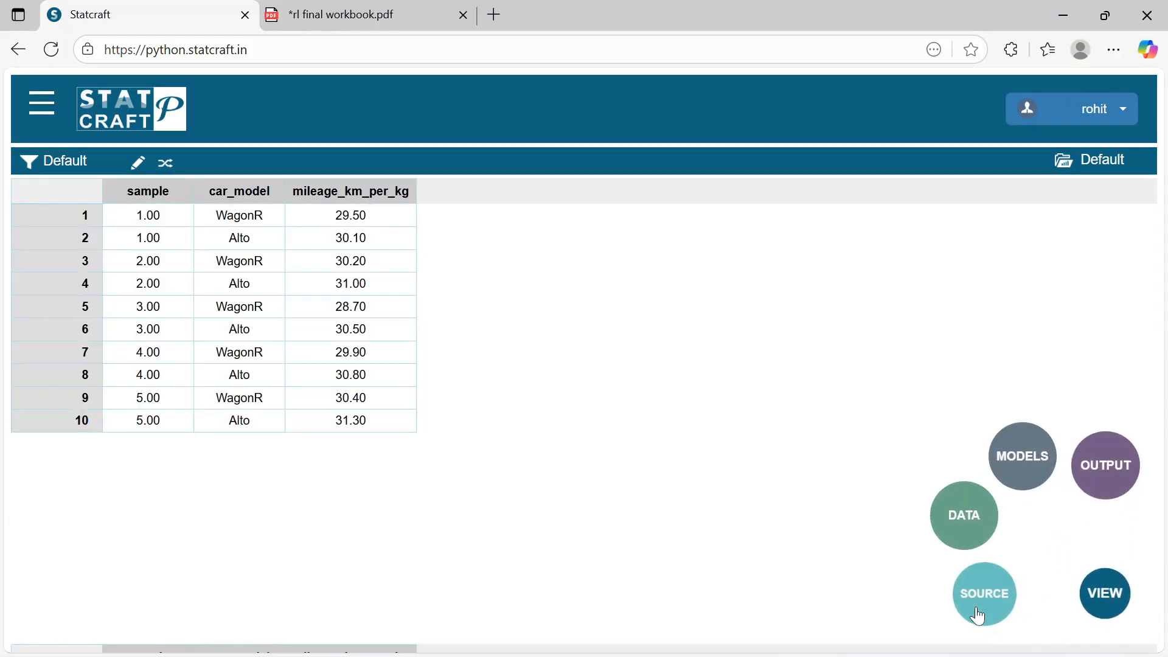
click(978, 606)
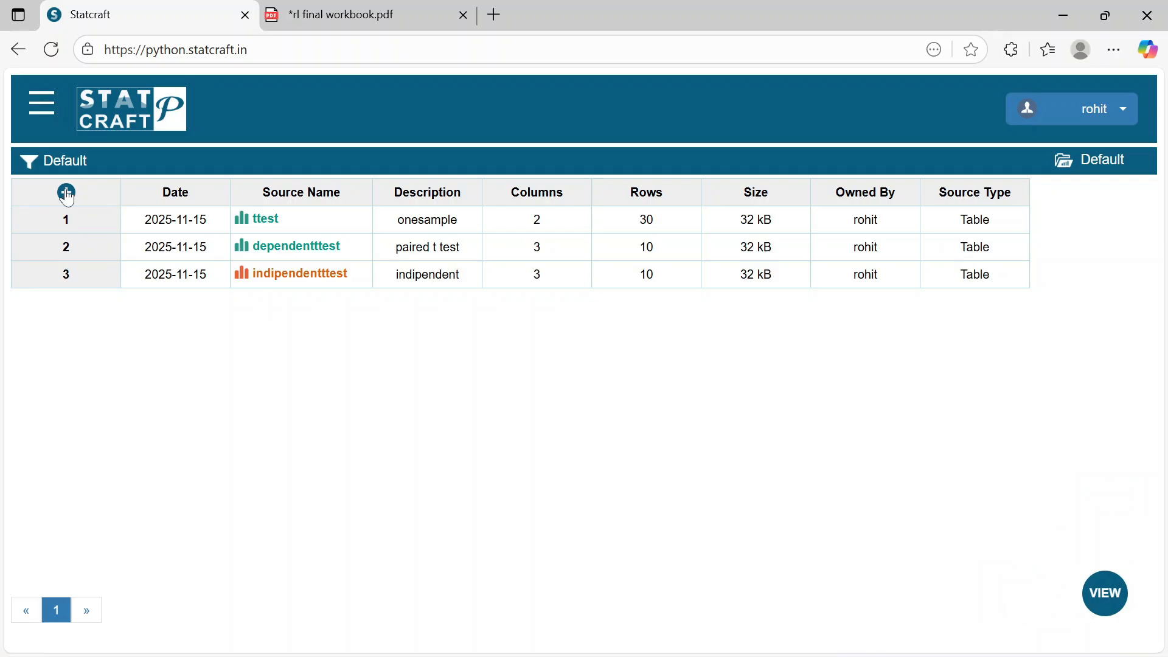
click(66, 192)
click(66, 271)
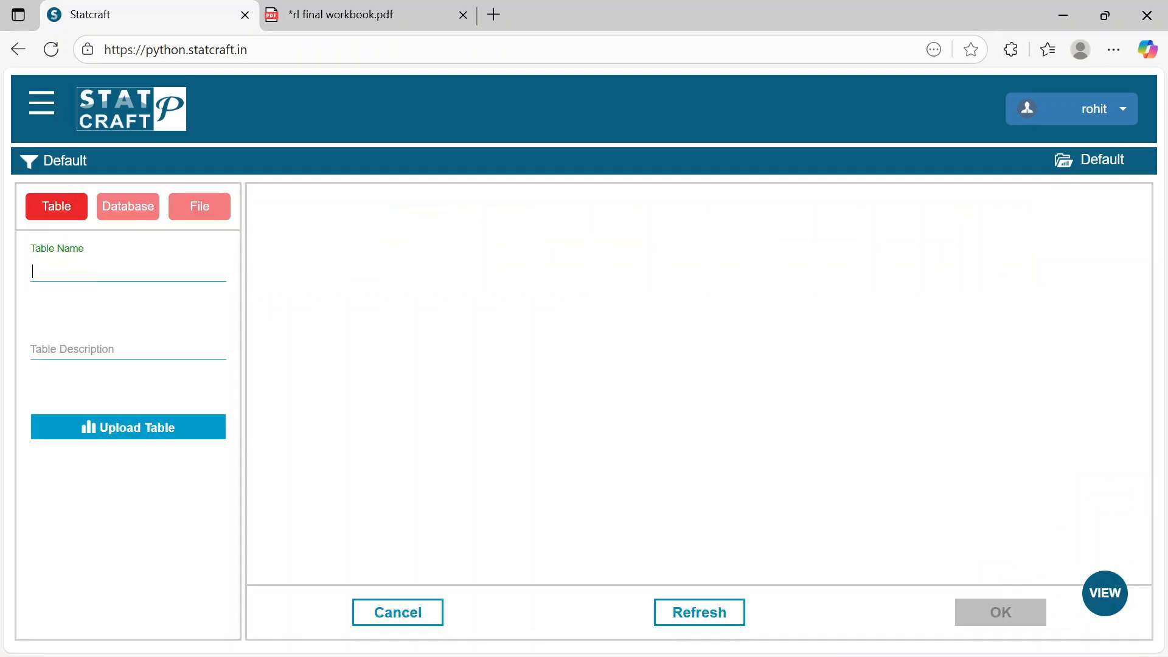
text(anova)
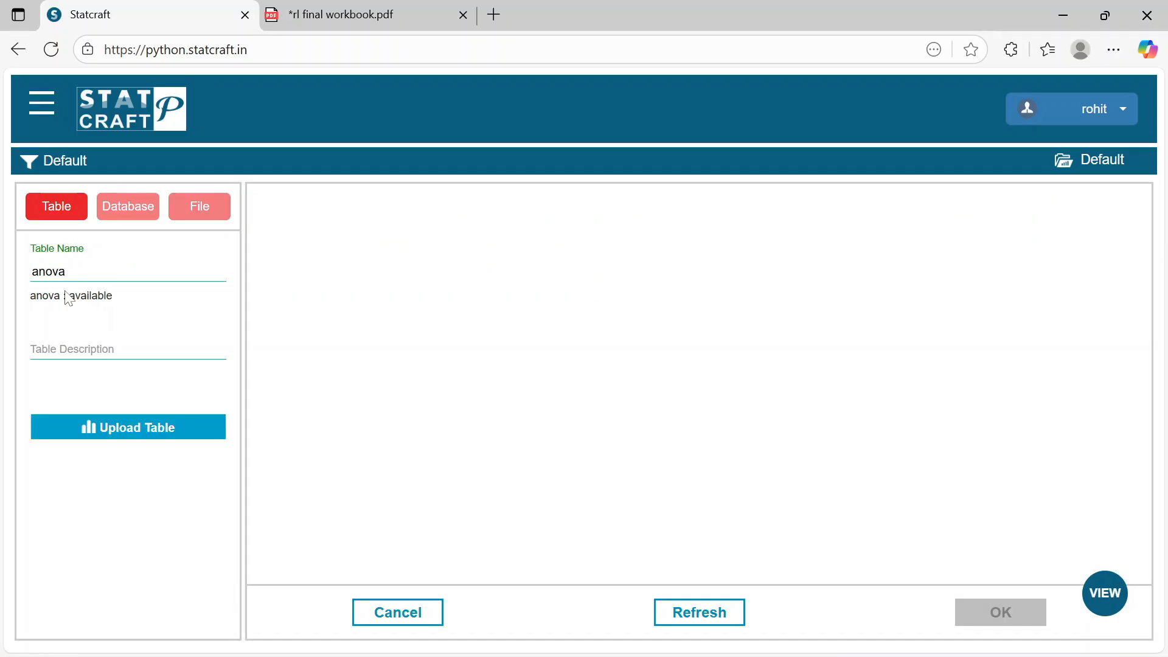
key(Tab)
text(anova)
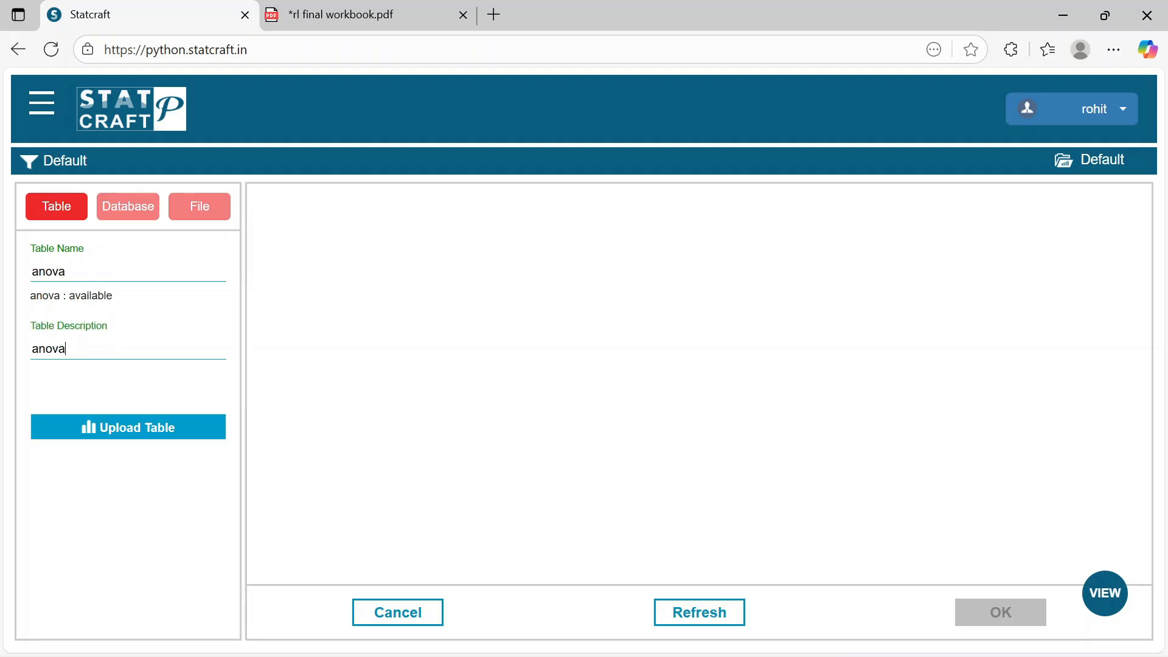
Load the spreadsheet with the Sample, Car_Model and Mileage_km_per_kg columns into the anova source
click(124, 428)
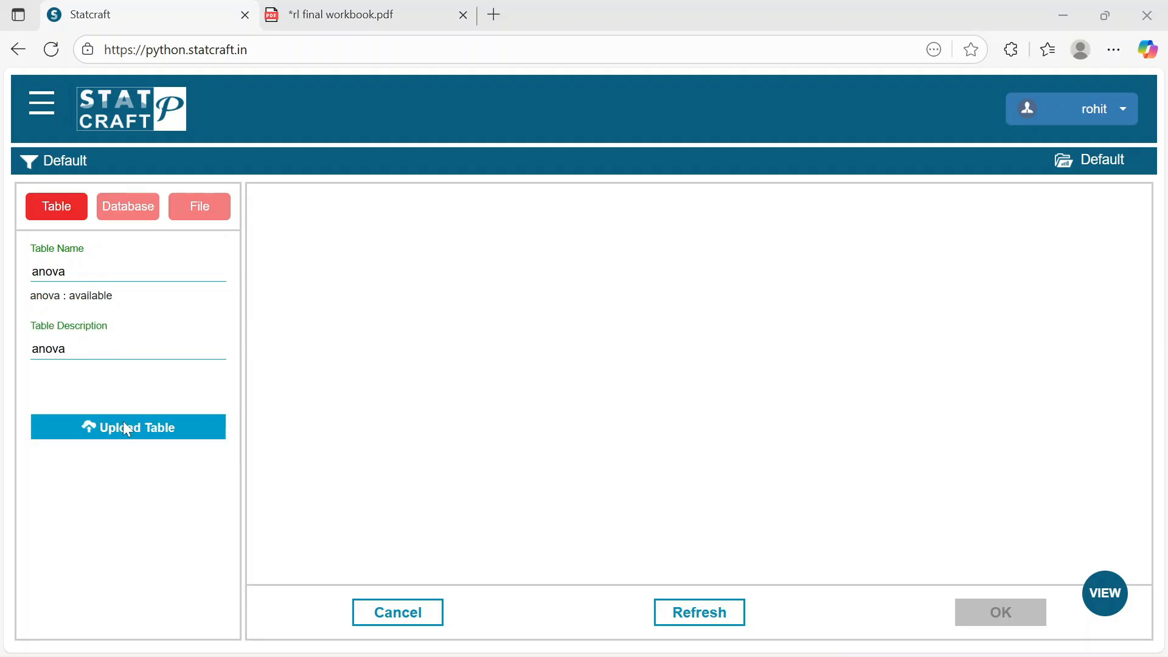
click(769, 280)
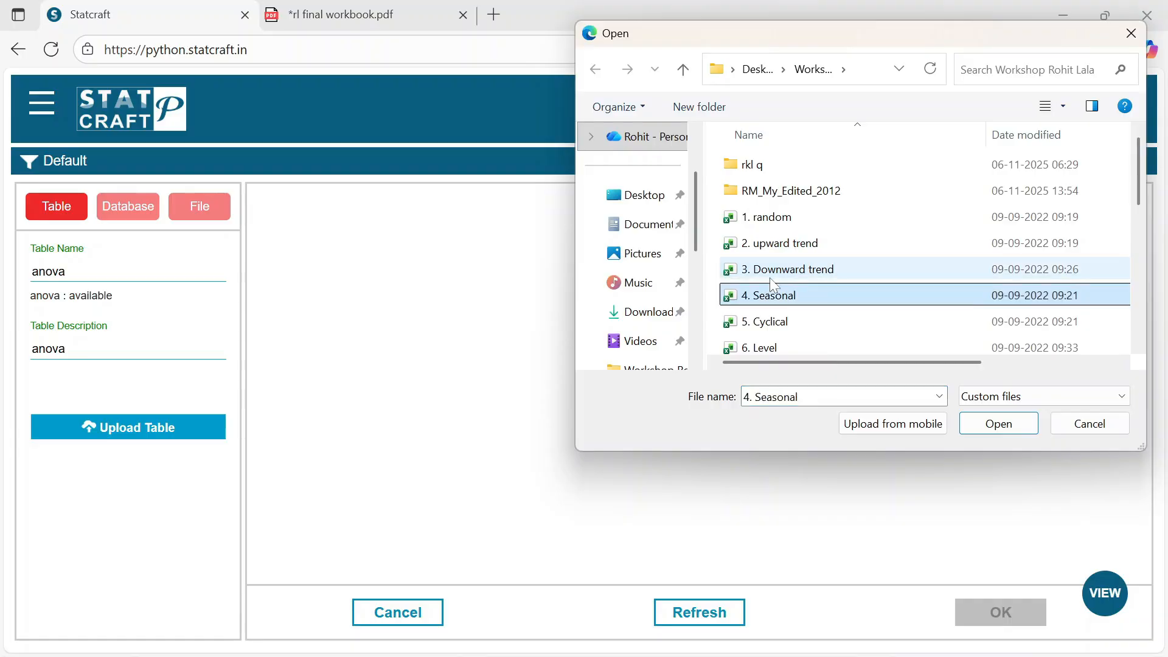
key(Down)
key(Down)
key(Down)
key(Down)
key(Down)
key(Down)
key(Down)
key(Down)
key(Down)
key(Down)
key(Down)
key(Down)
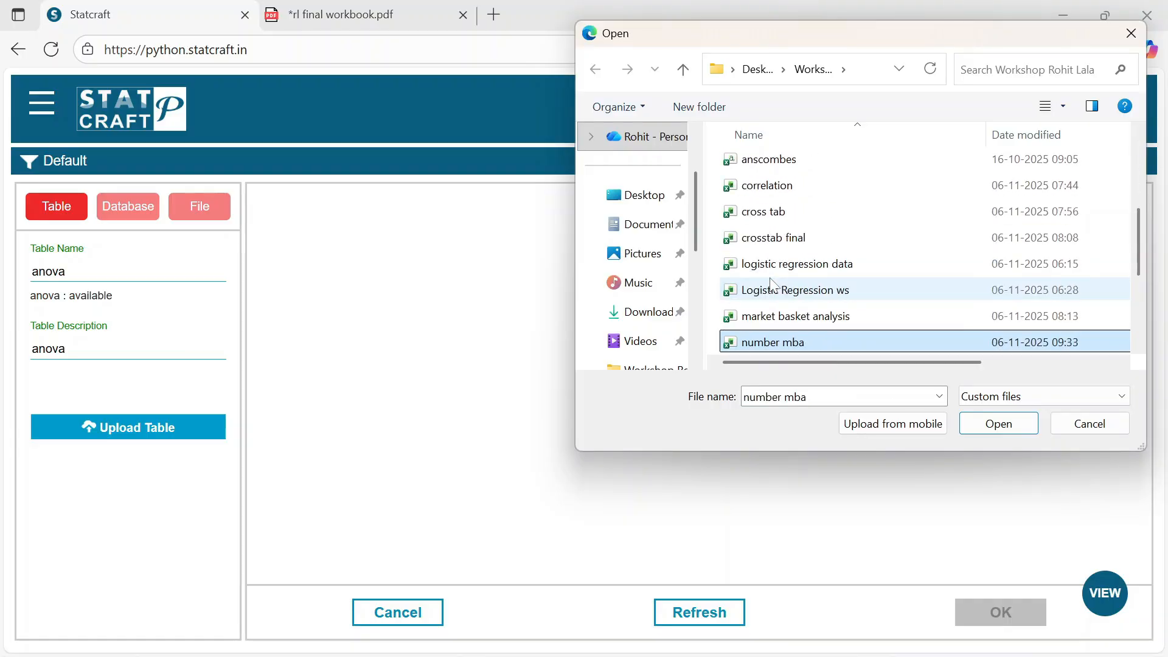
key(Up)
key(Return)
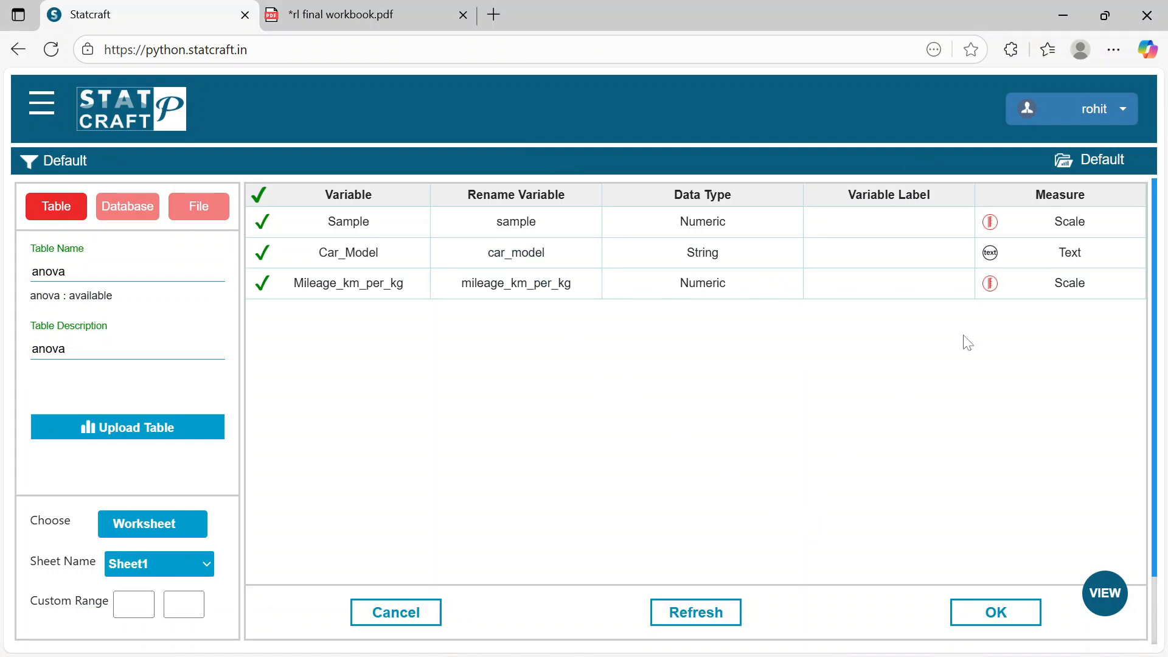
Try to change the Car_Model variable's measure and toggle its data type between Numeric and String
click(1045, 257)
click(1053, 254)
click(741, 266)
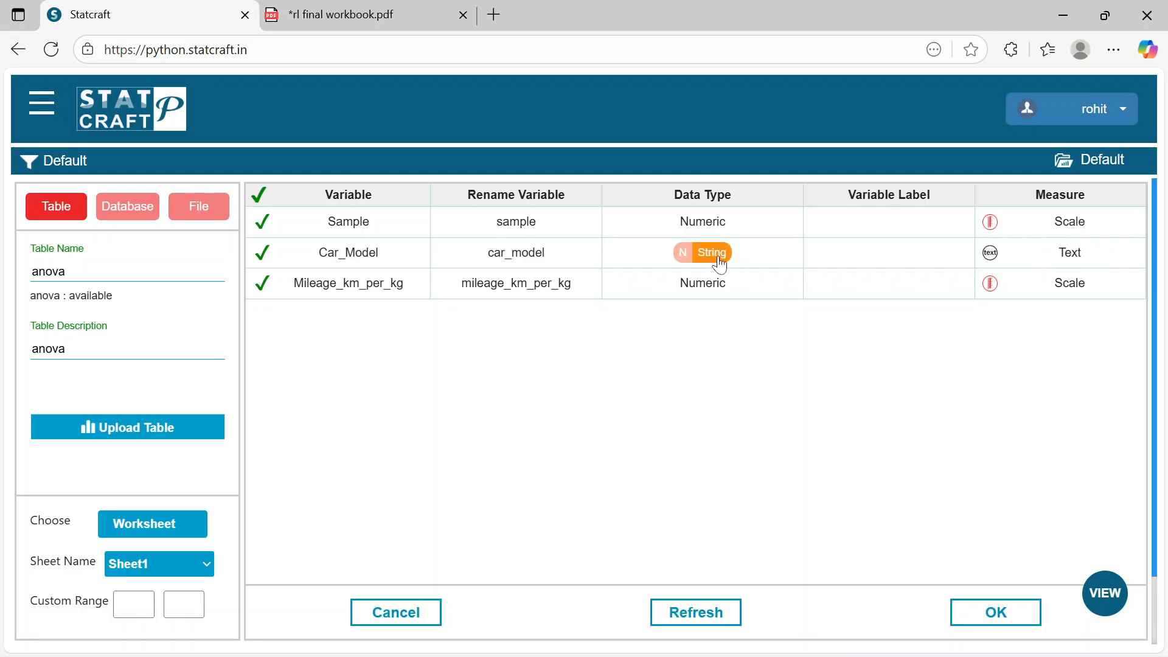
click(689, 263)
click(717, 259)
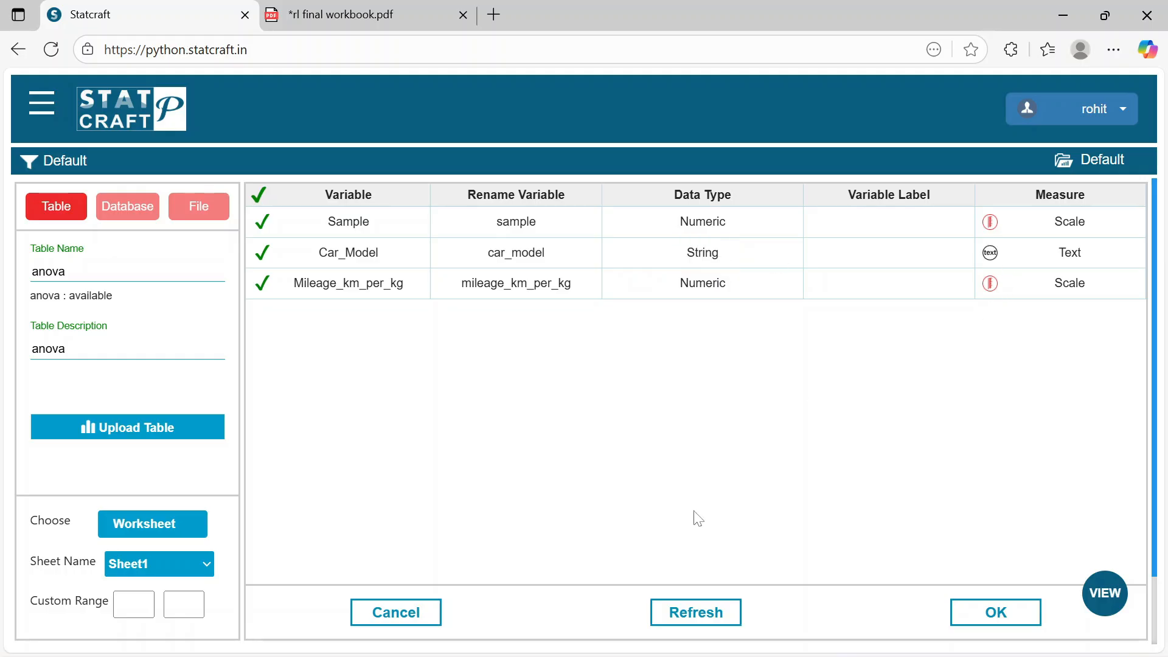
Create the anova source with all three variables and look through its WagonR, Alto and Celerio mileage rows
click(996, 615)
scroll(687, 563, down, 4)
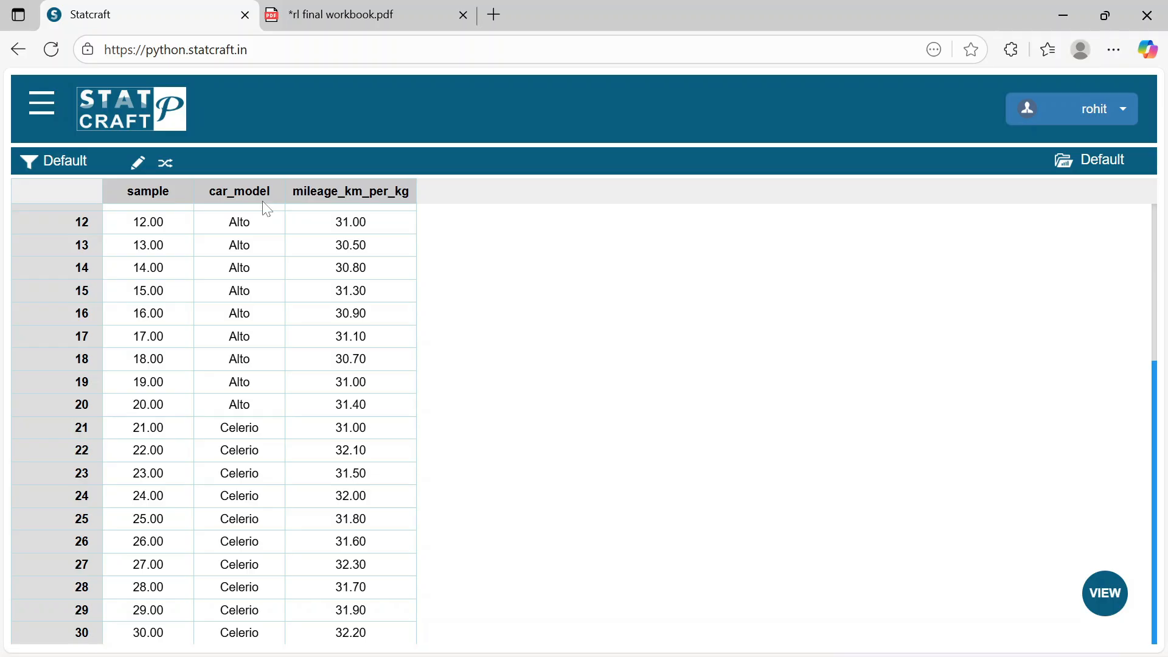
scroll(210, 260, up, 5)
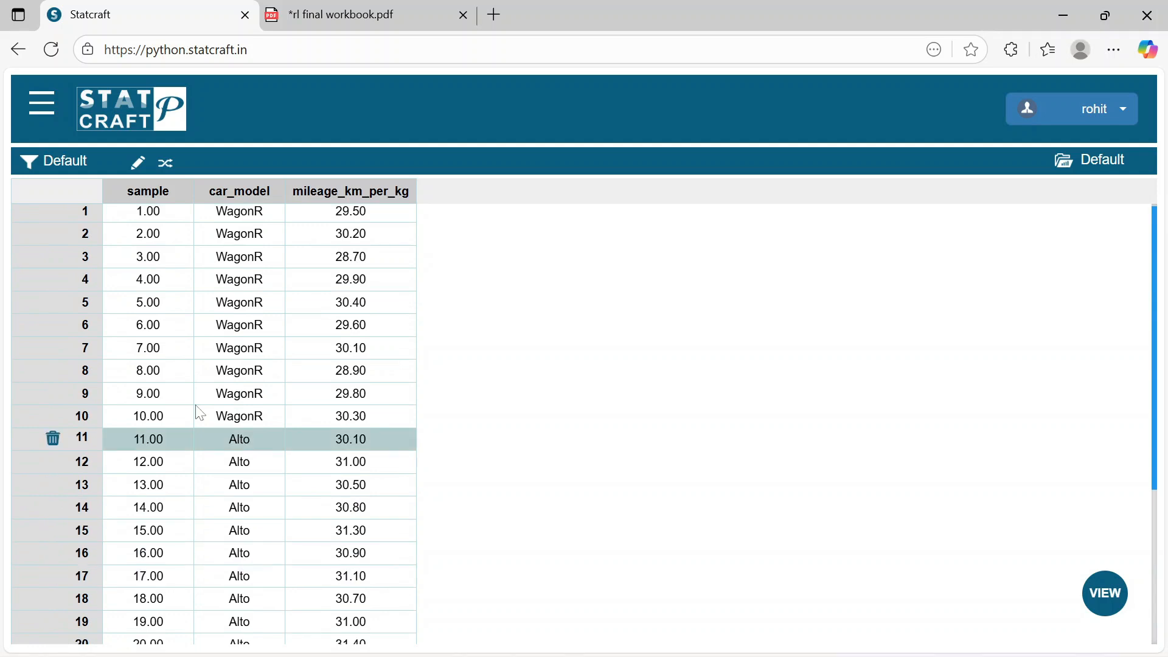
Set up a One-Way ANOVA titled anova with mileage_km_per_kg as the variable
click(41, 105)
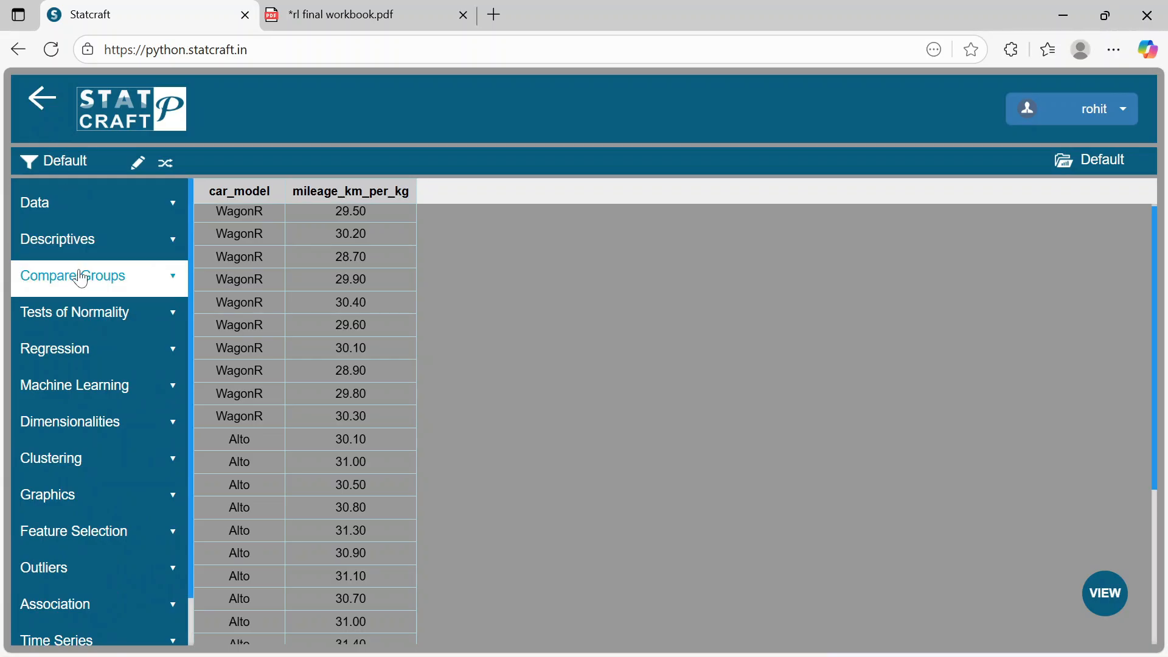
click(81, 279)
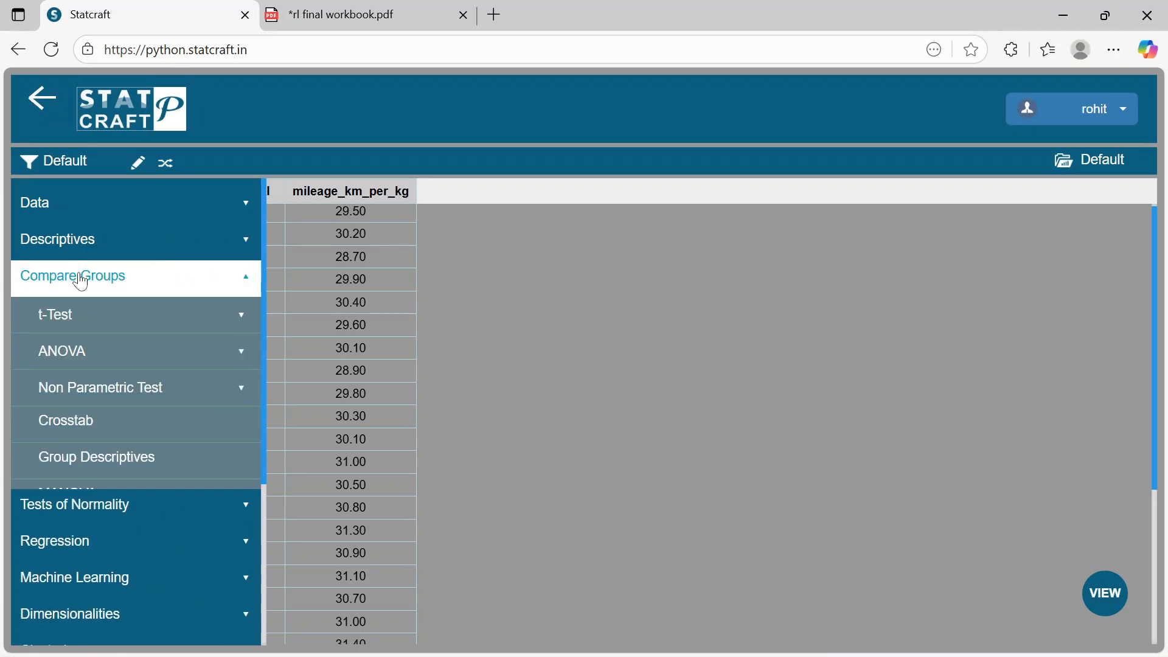
click(80, 361)
click(88, 399)
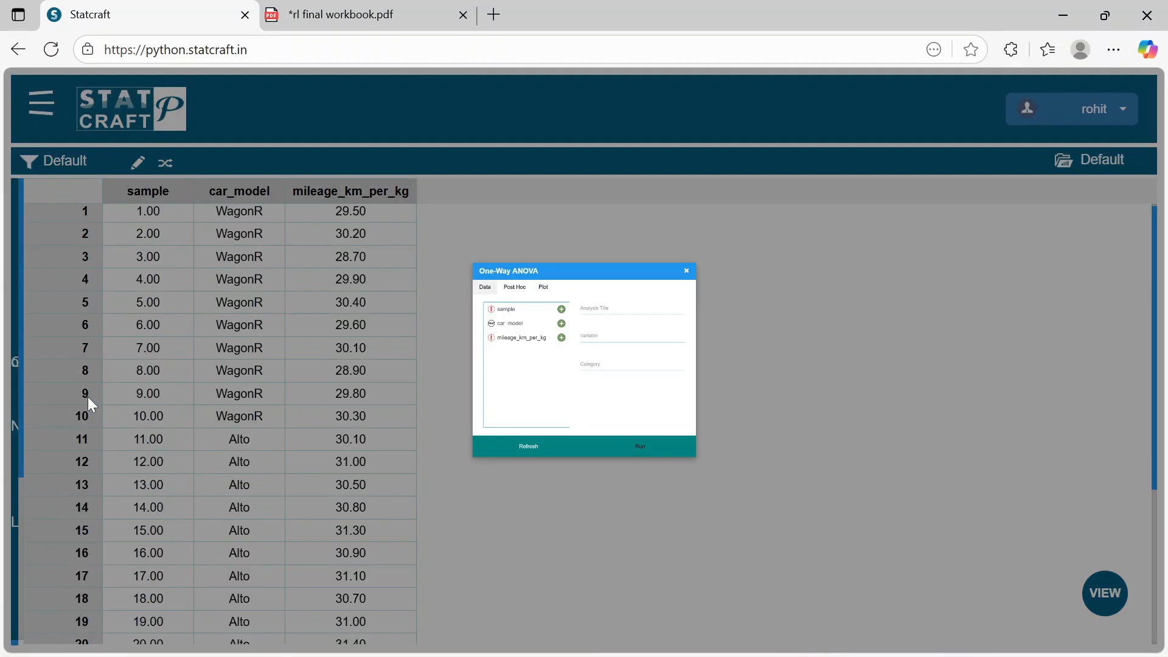
click(602, 248)
text(anova)
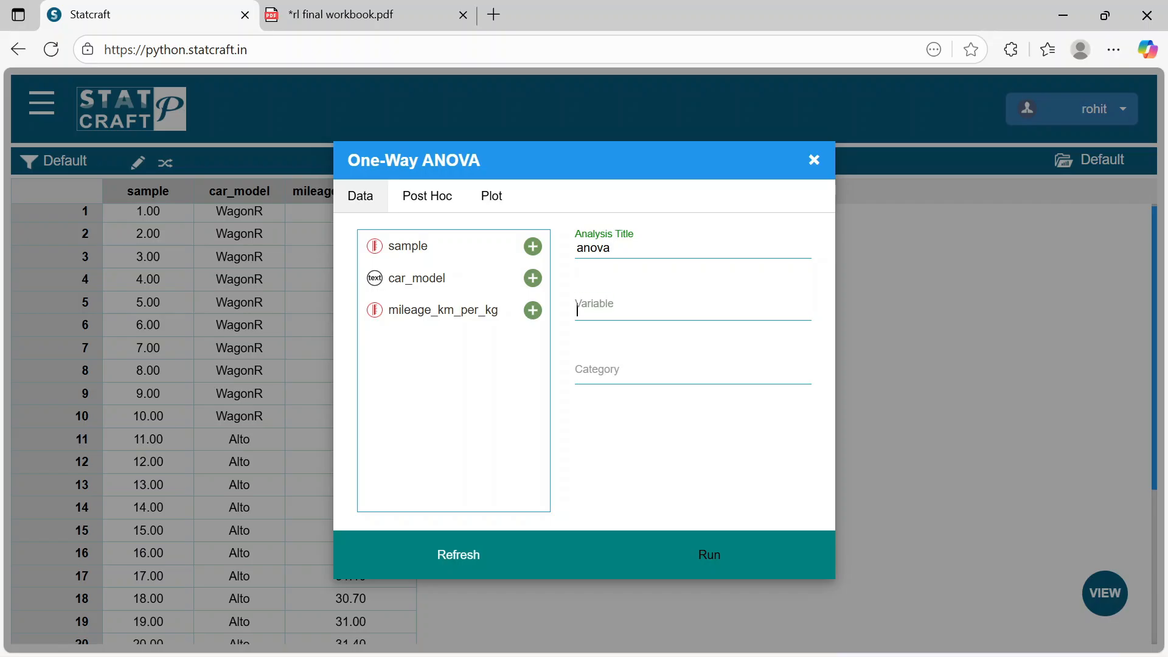
click(580, 305)
click(533, 310)
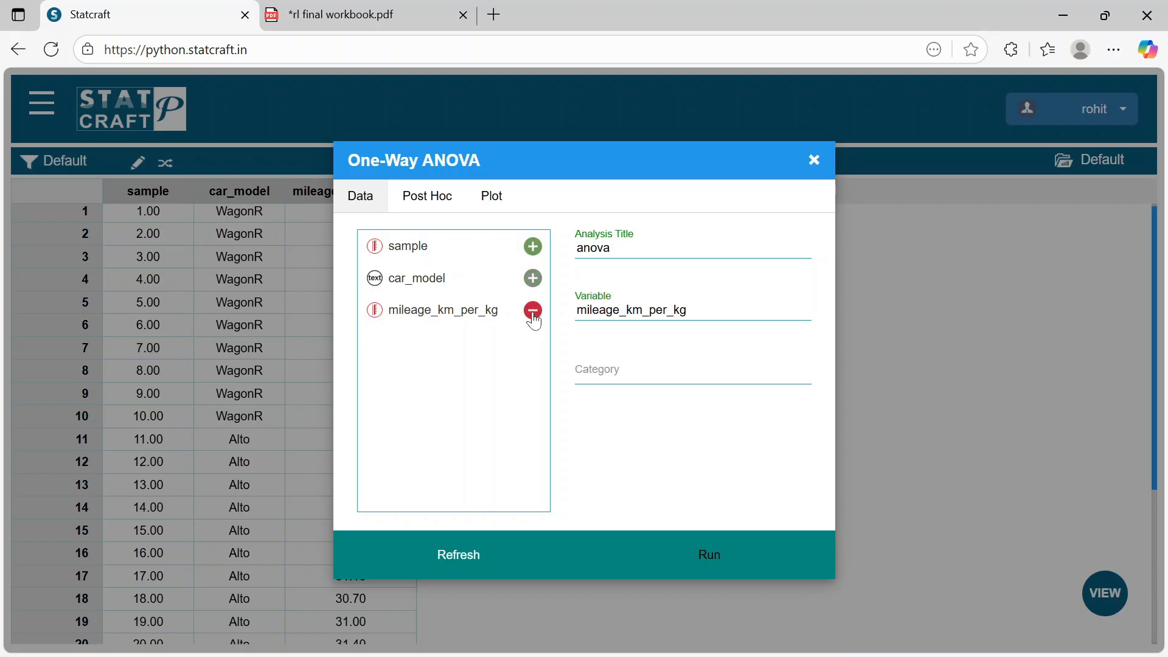
Try to assign car_model as the ANOVA category, clear the entries and close the One-Way ANOVA setup
click(578, 371)
click(536, 282)
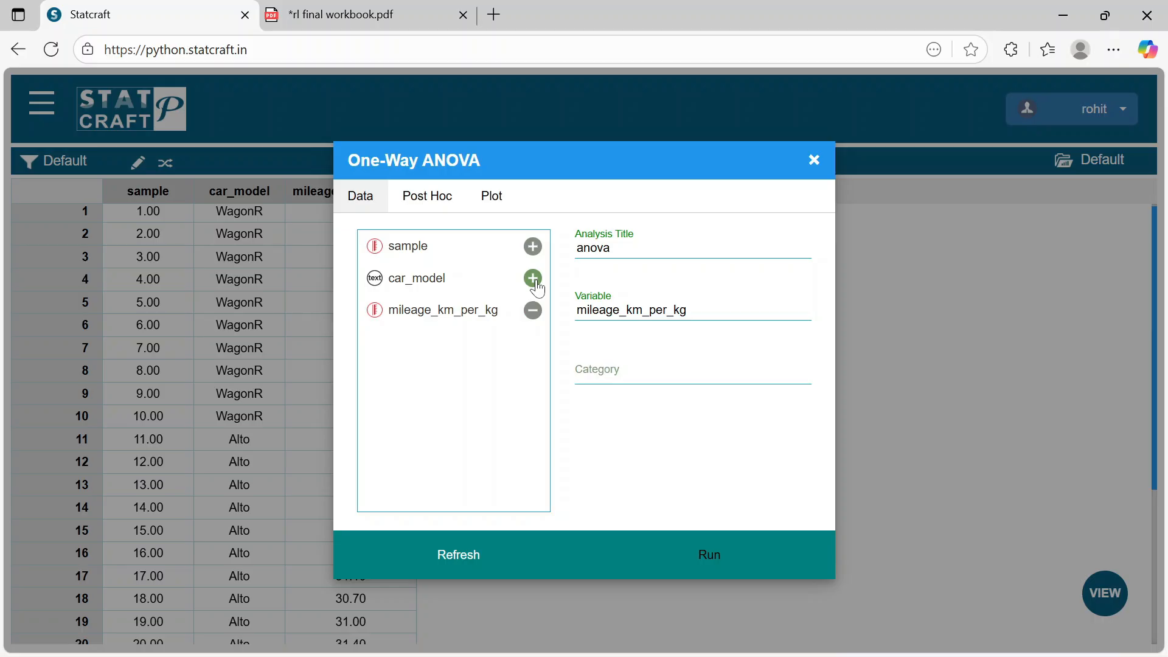
click(585, 370)
click(527, 285)
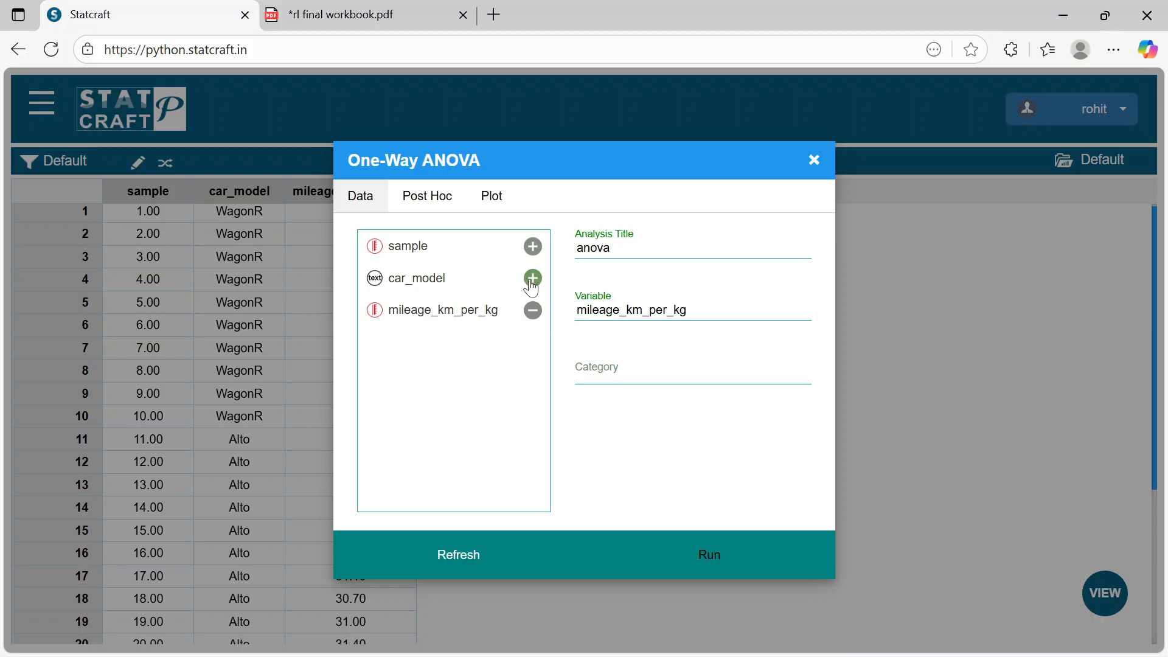
click(466, 557)
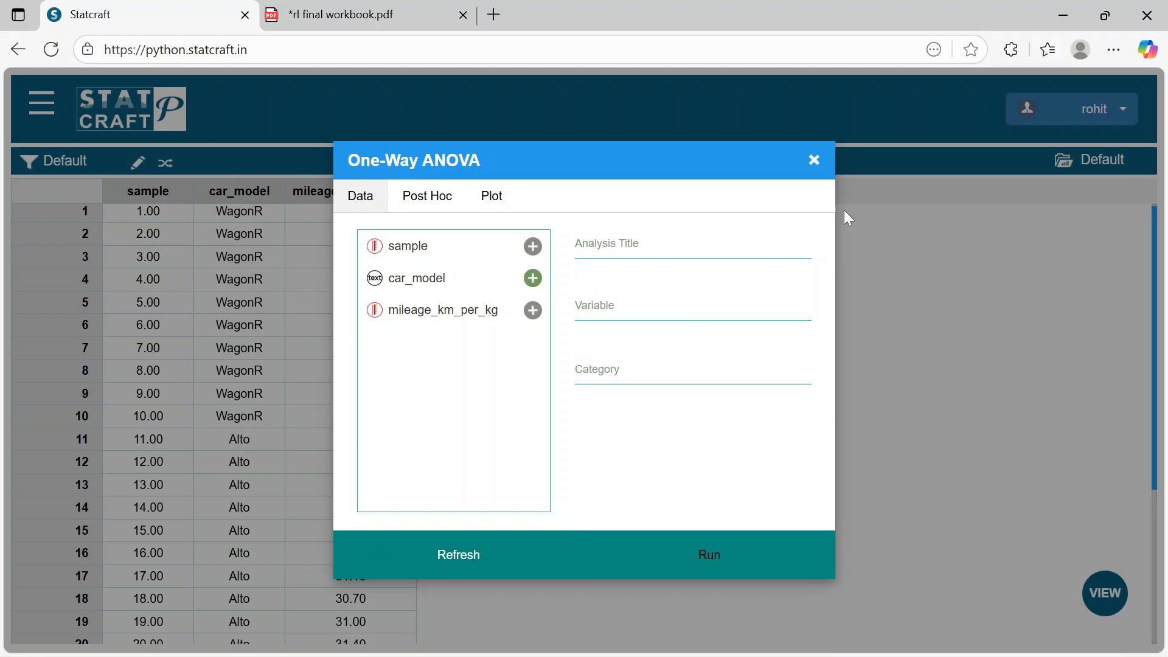
click(812, 161)
In the anova source's variable settings, keep car_model as String, set its measure to Category and check its value labels
click(1115, 595)
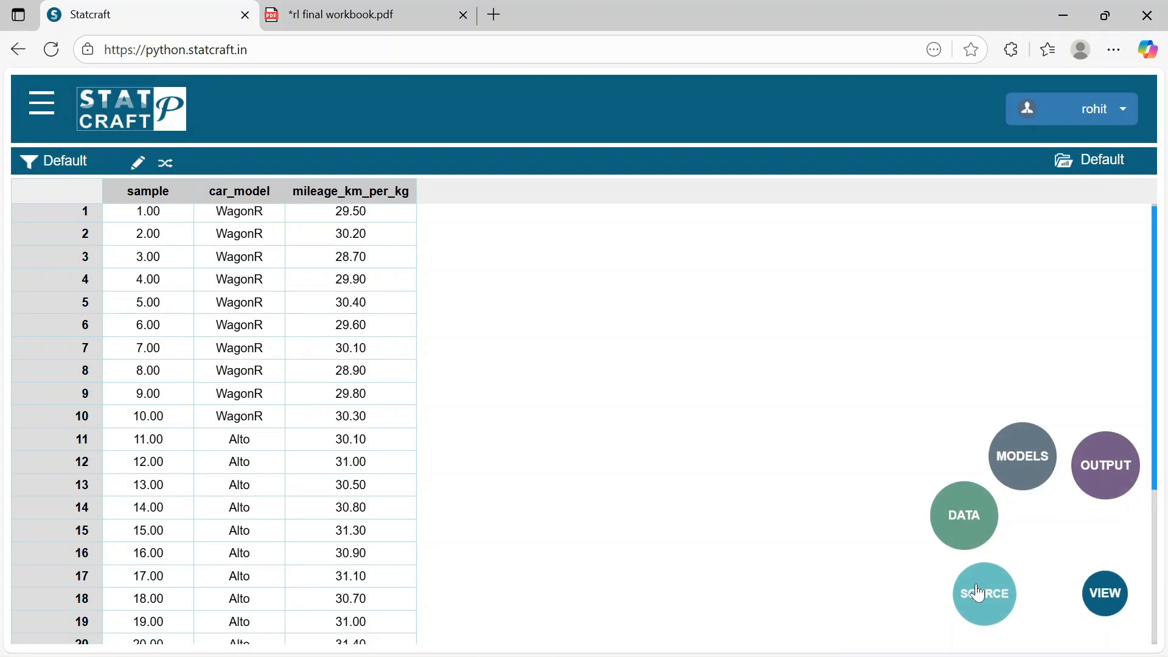
click(984, 583)
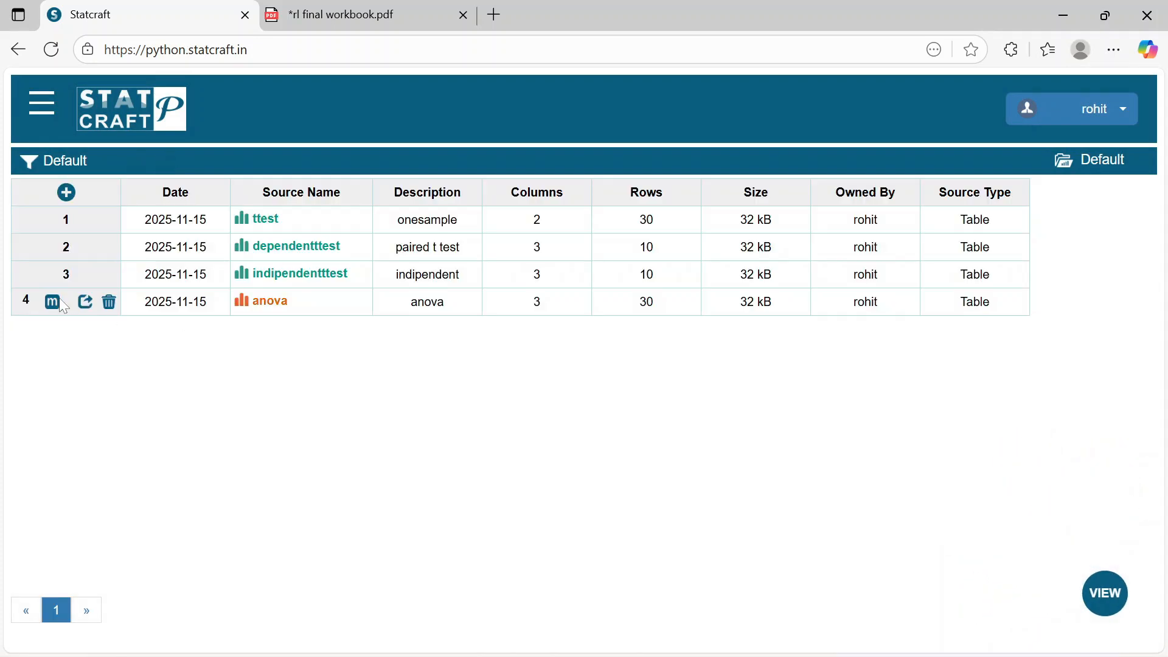
click(56, 303)
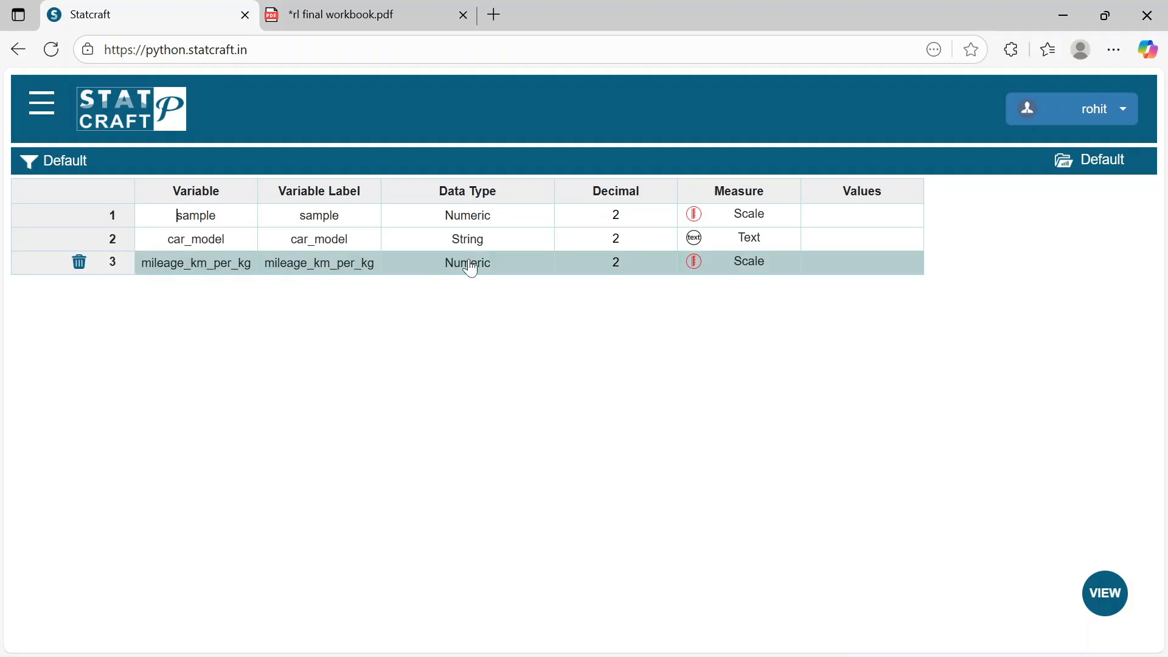
click(480, 242)
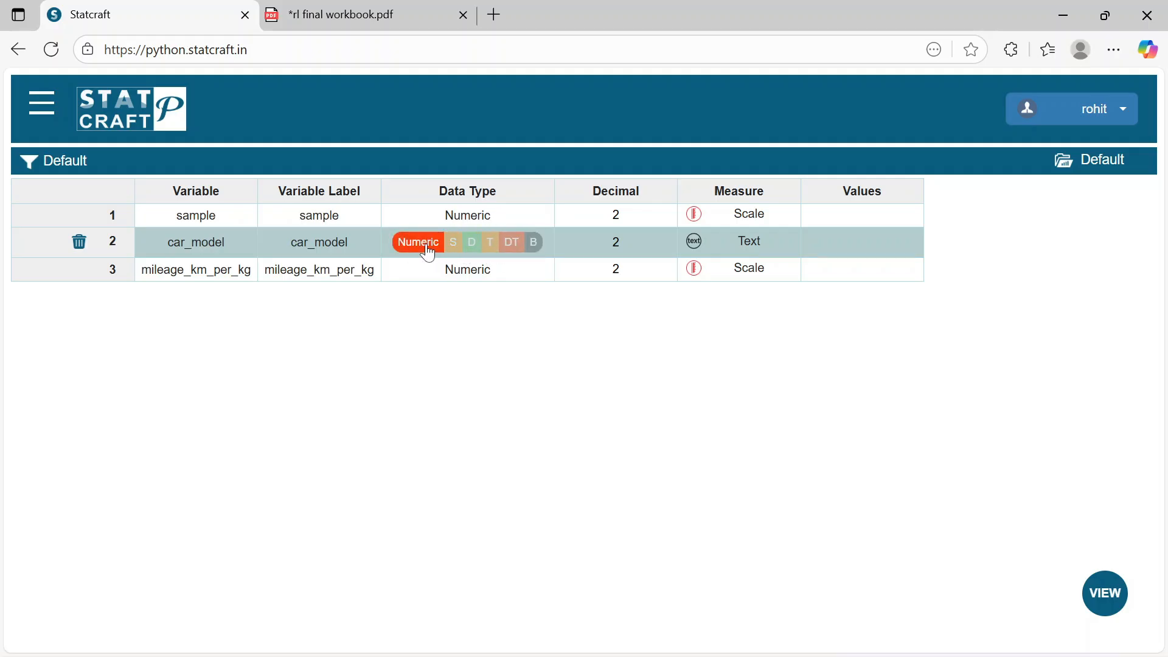
click(453, 244)
click(722, 252)
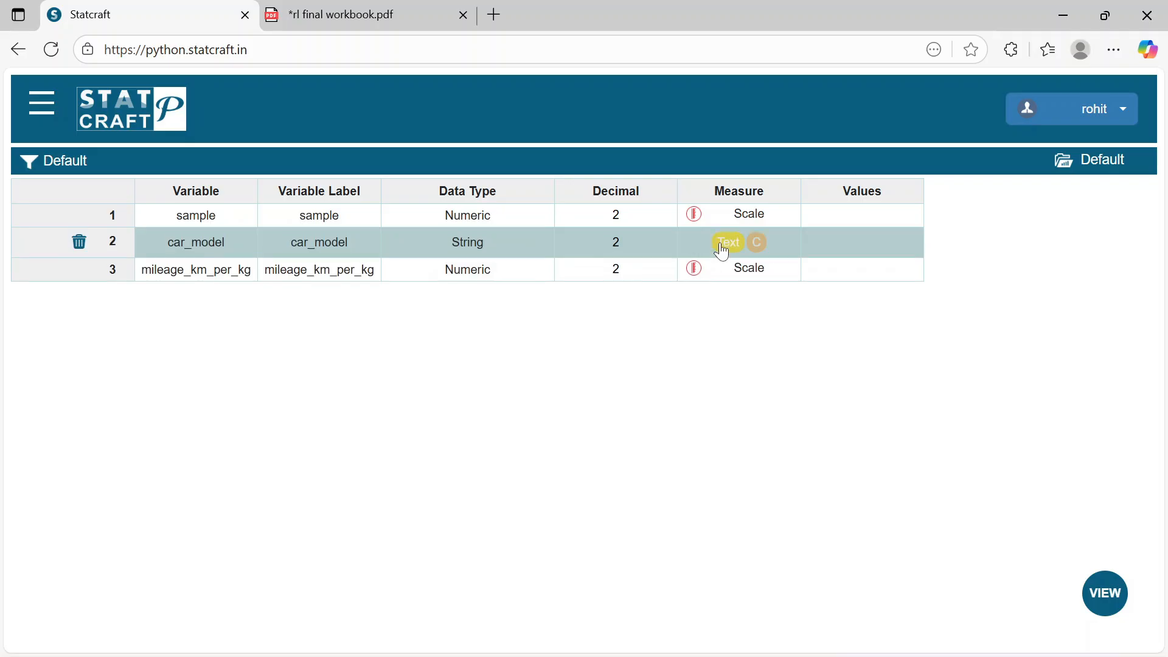
click(749, 250)
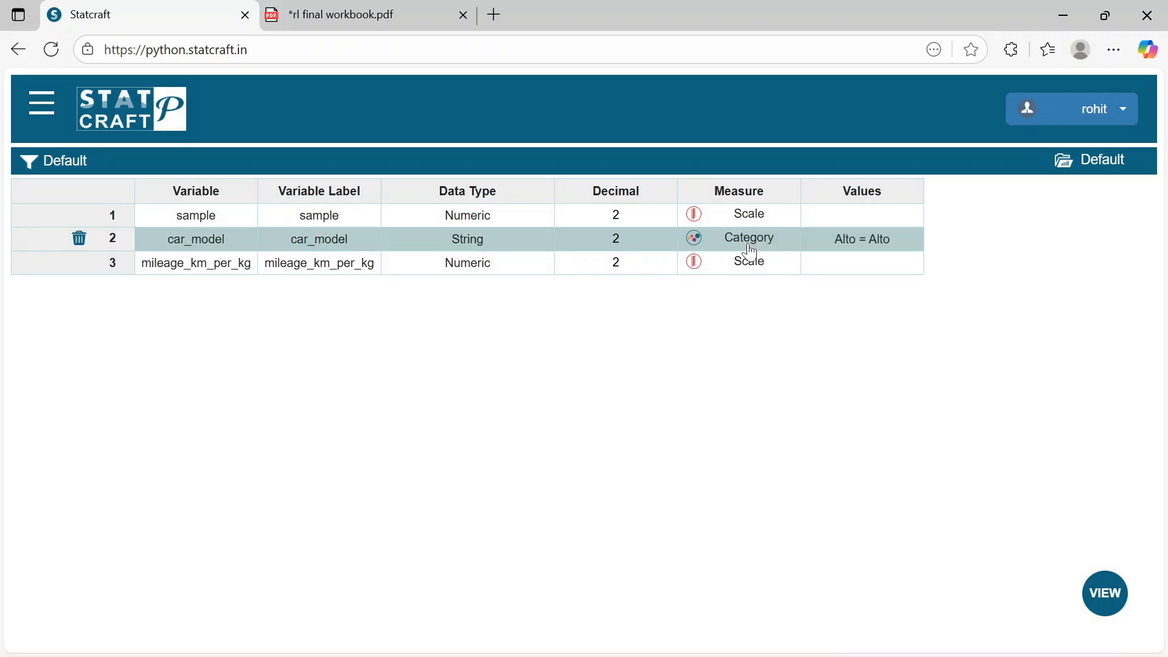
click(863, 241)
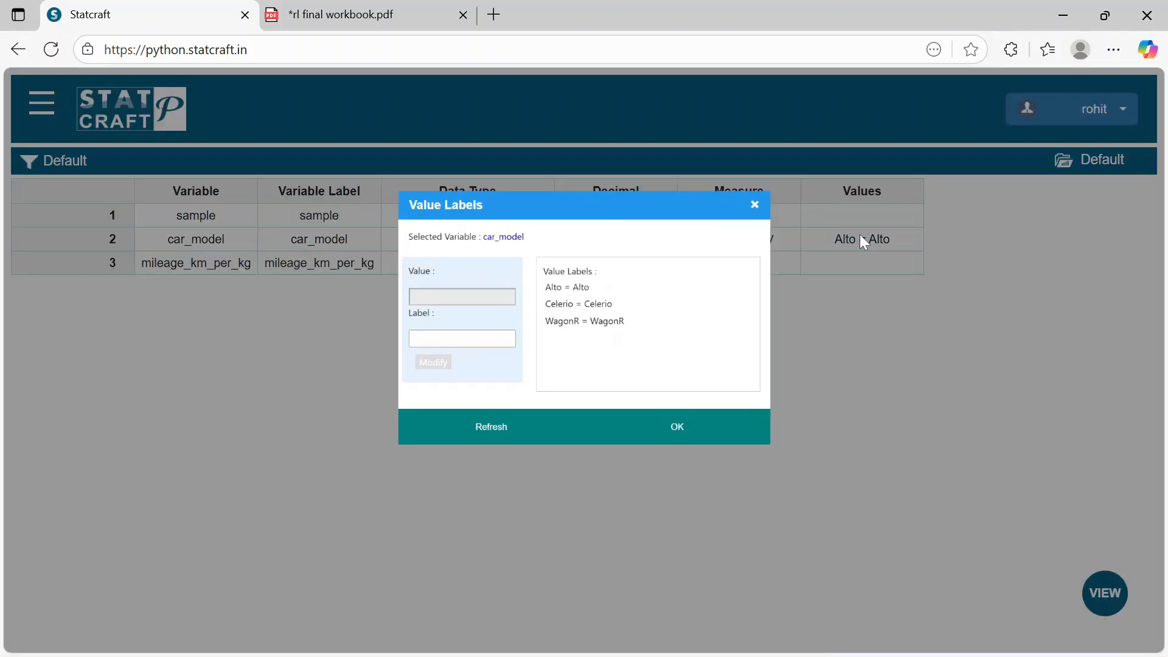
click(705, 451)
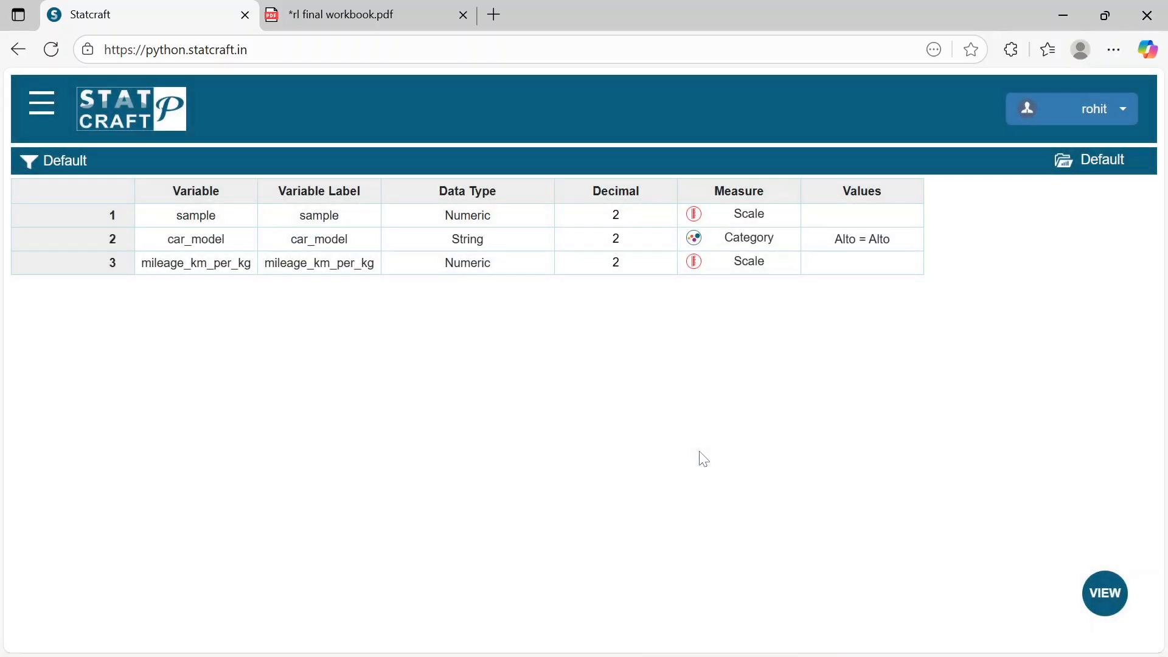
Run a One-Way ANOVA titled anova with mileage_km_per_kg as the variable and car_model as the category
click(42, 105)
click(99, 274)
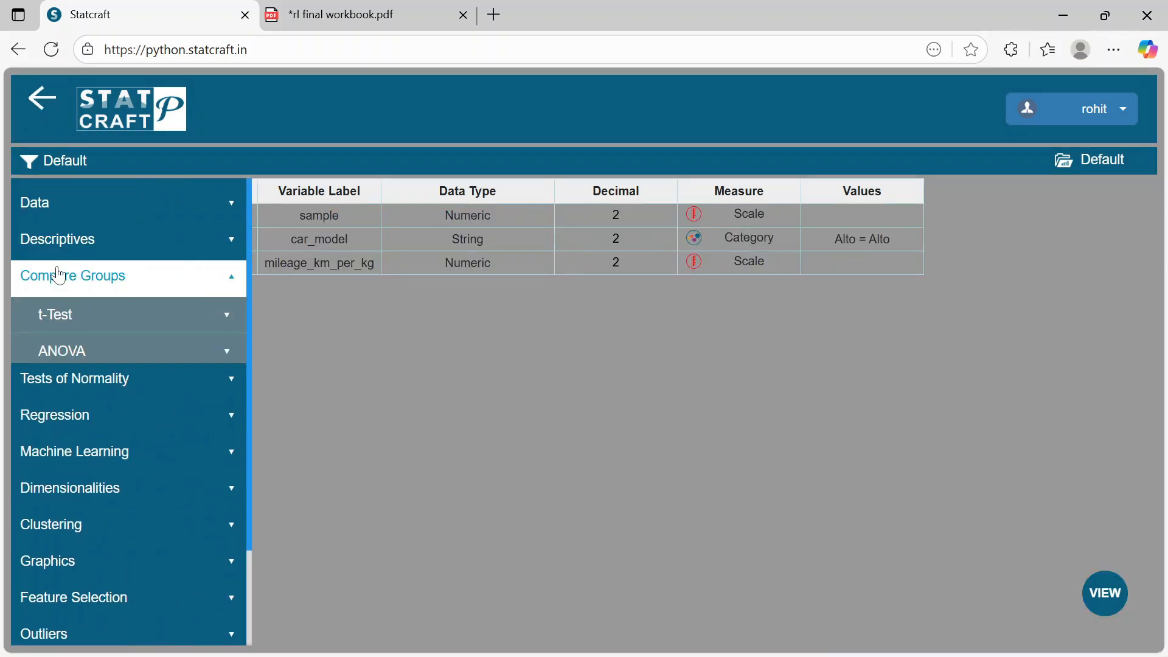
click(69, 358)
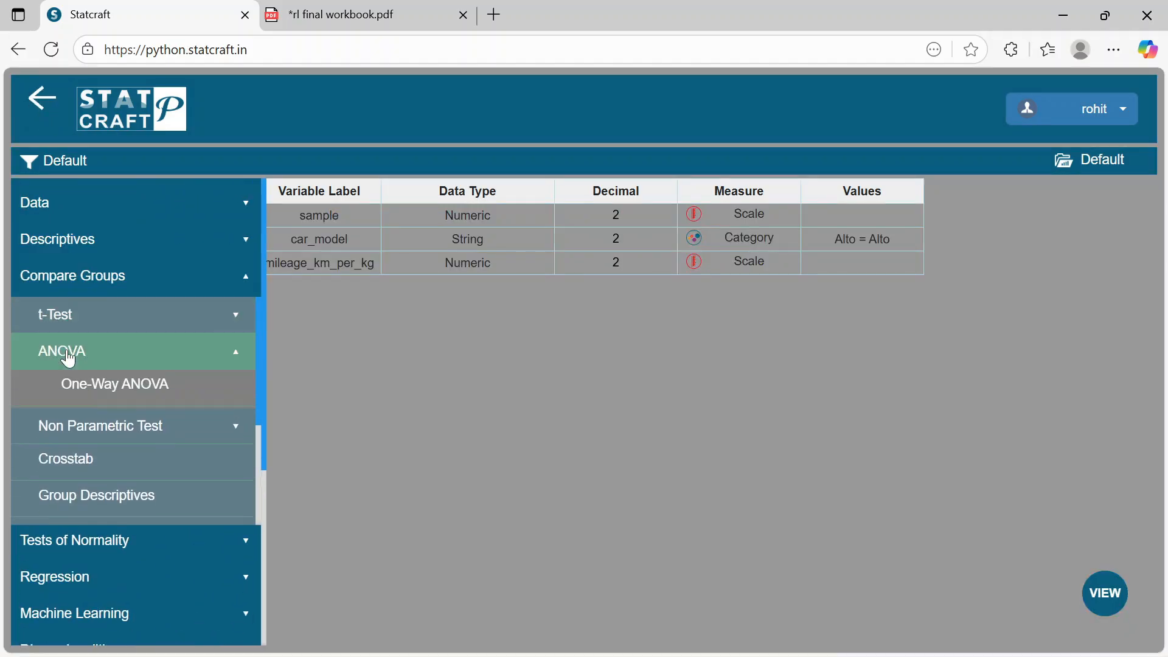
click(84, 387)
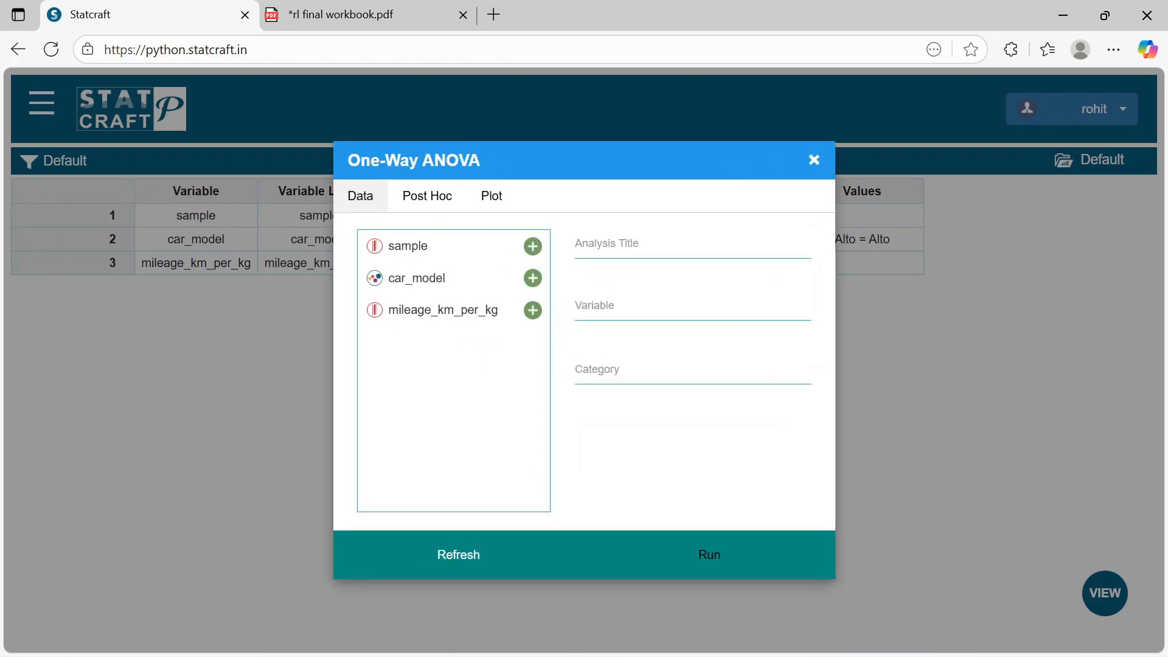
text(anova)
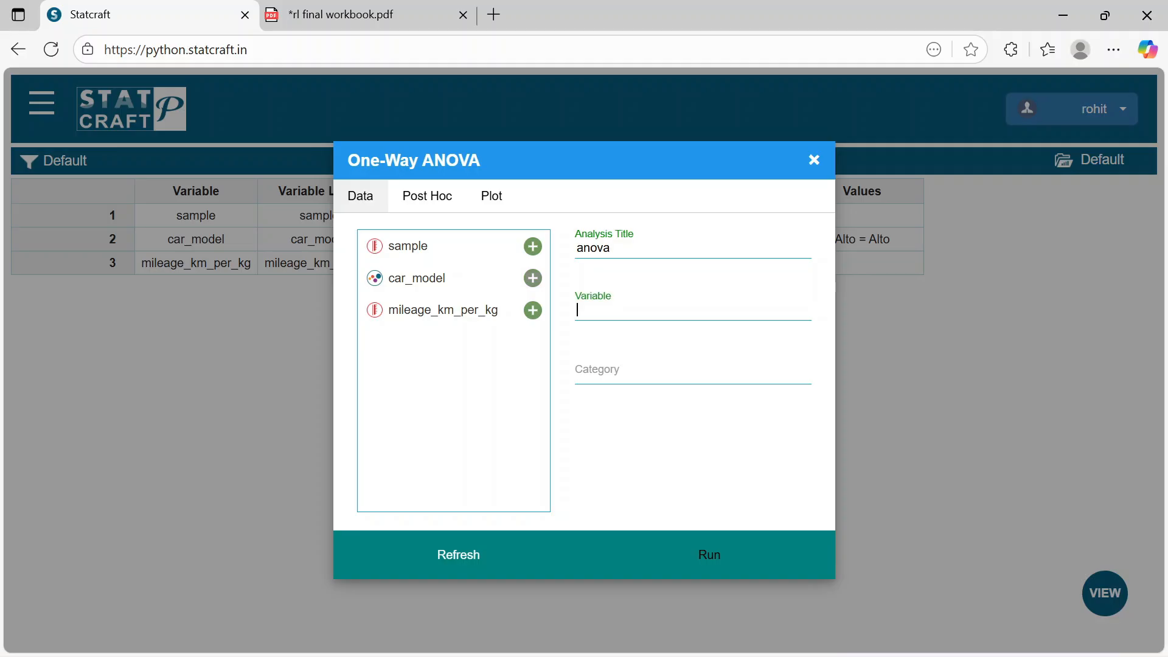
click(533, 312)
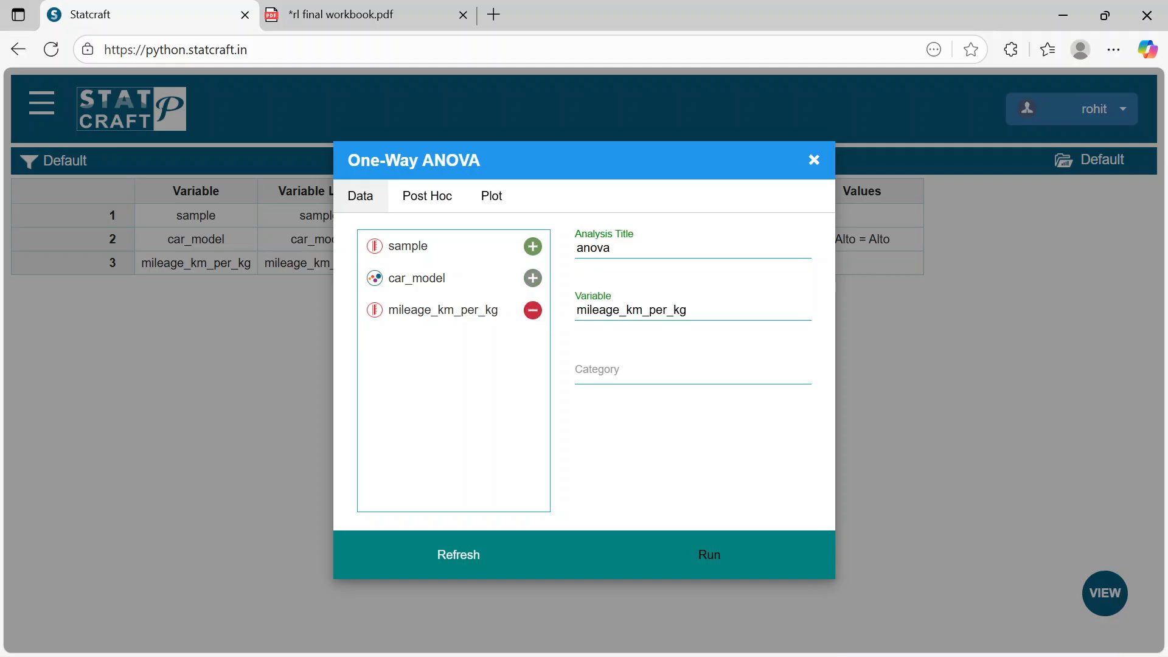
click(535, 279)
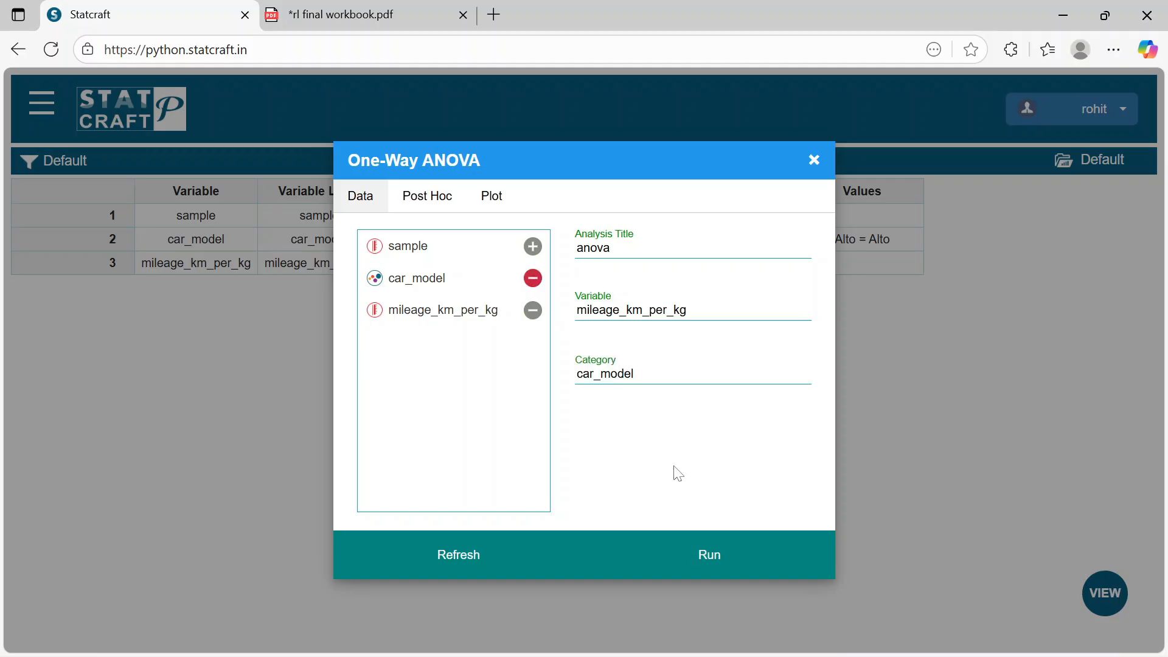
click(680, 553)
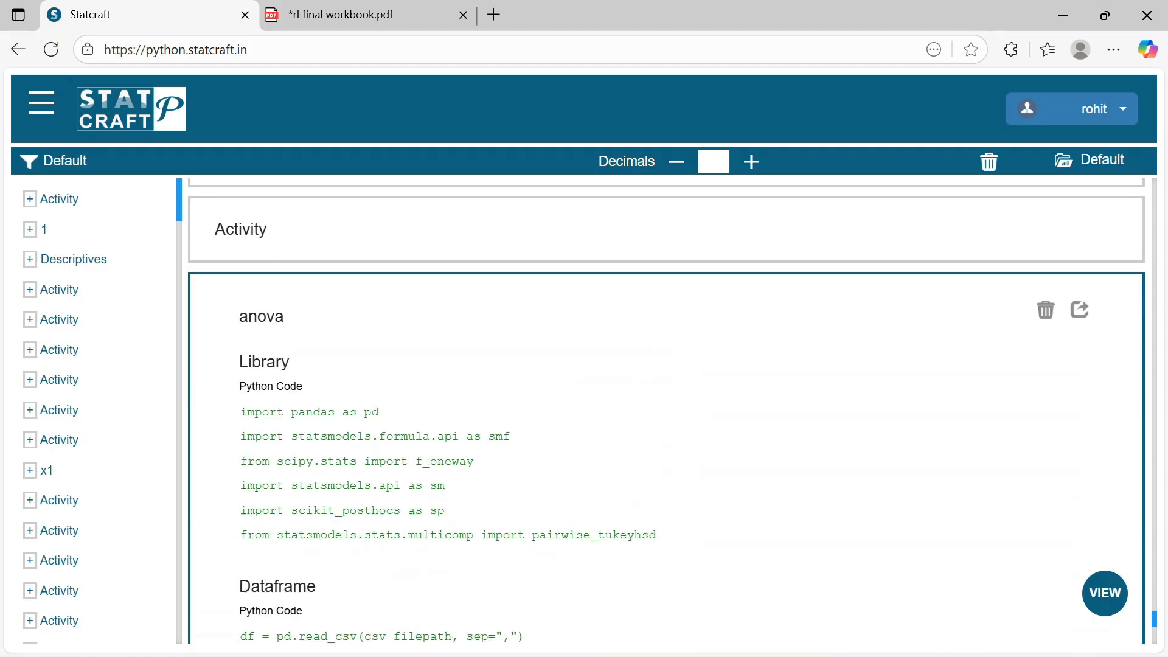
Examine the car_model p-value in the ANOVA table, and check the hypotheses and rule of thumb in the rl final workbook PDF
mouse_move(608, 501)
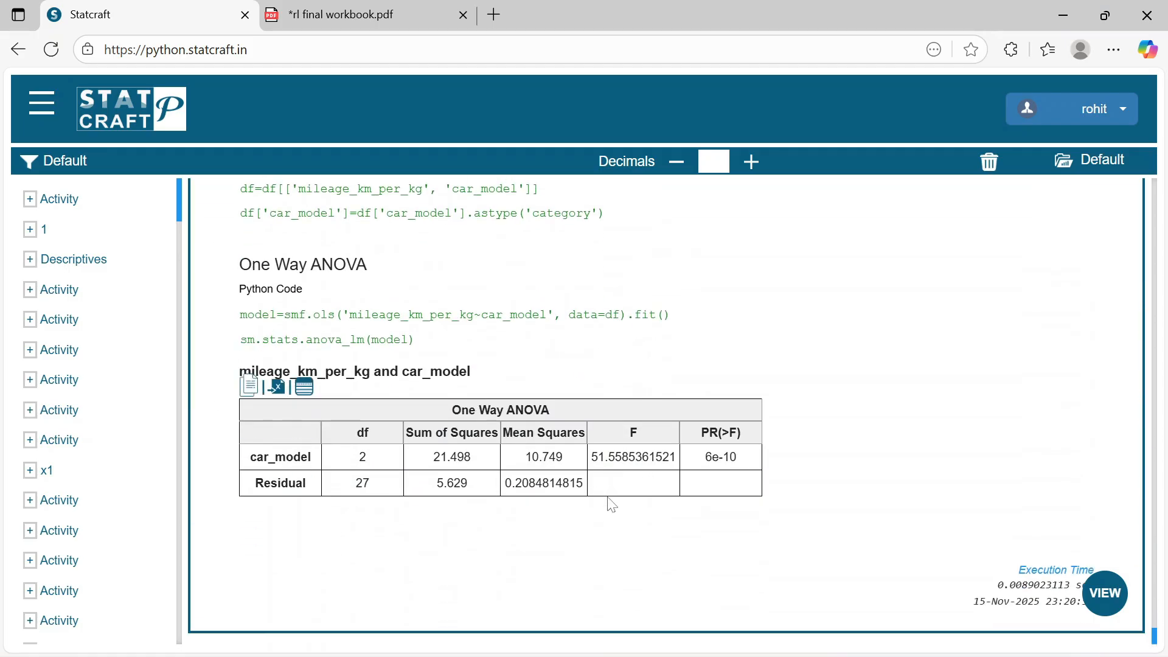
triple_click(706, 458)
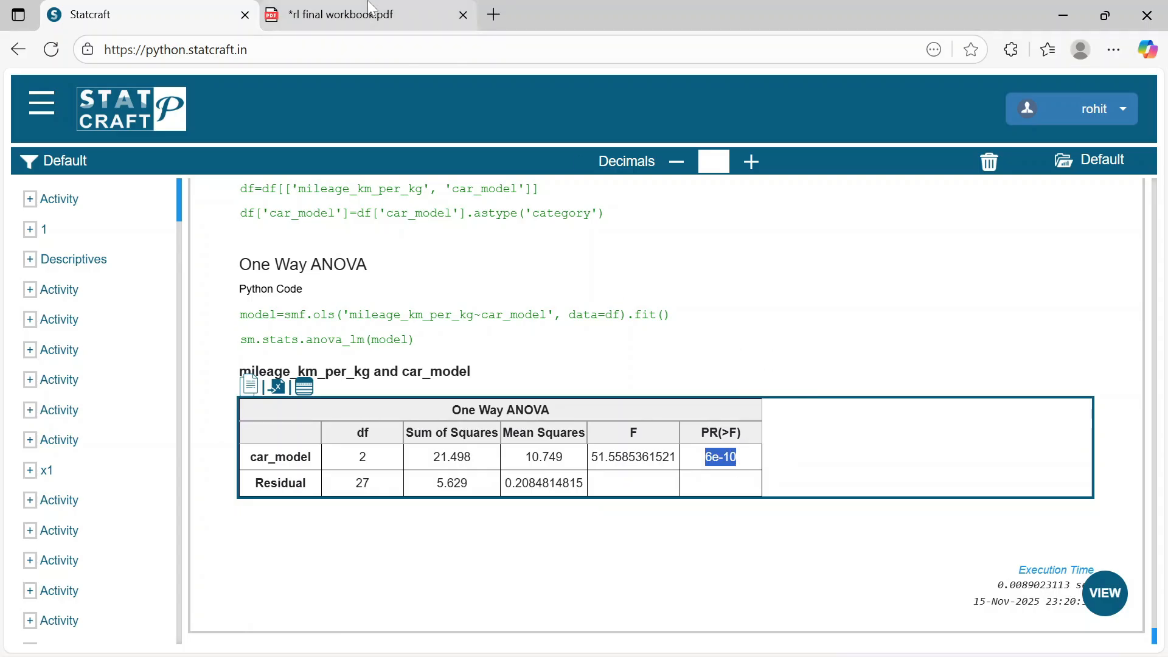
click(341, 14)
scroll(584, 366, down, 2)
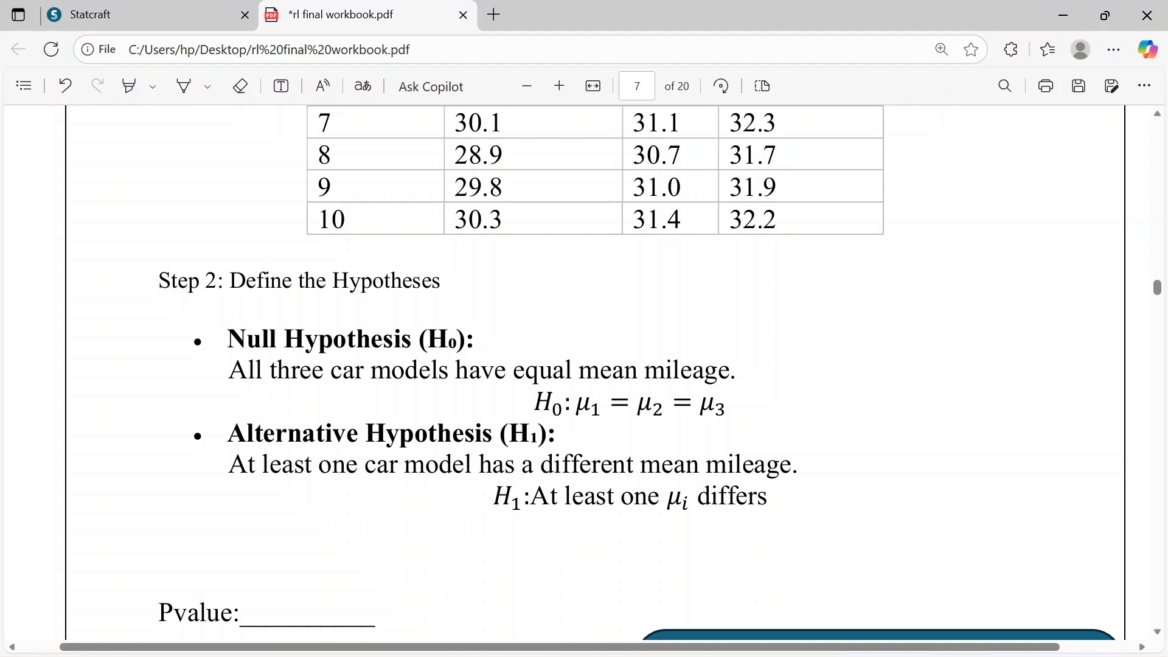
scroll(584, 365, down, 1)
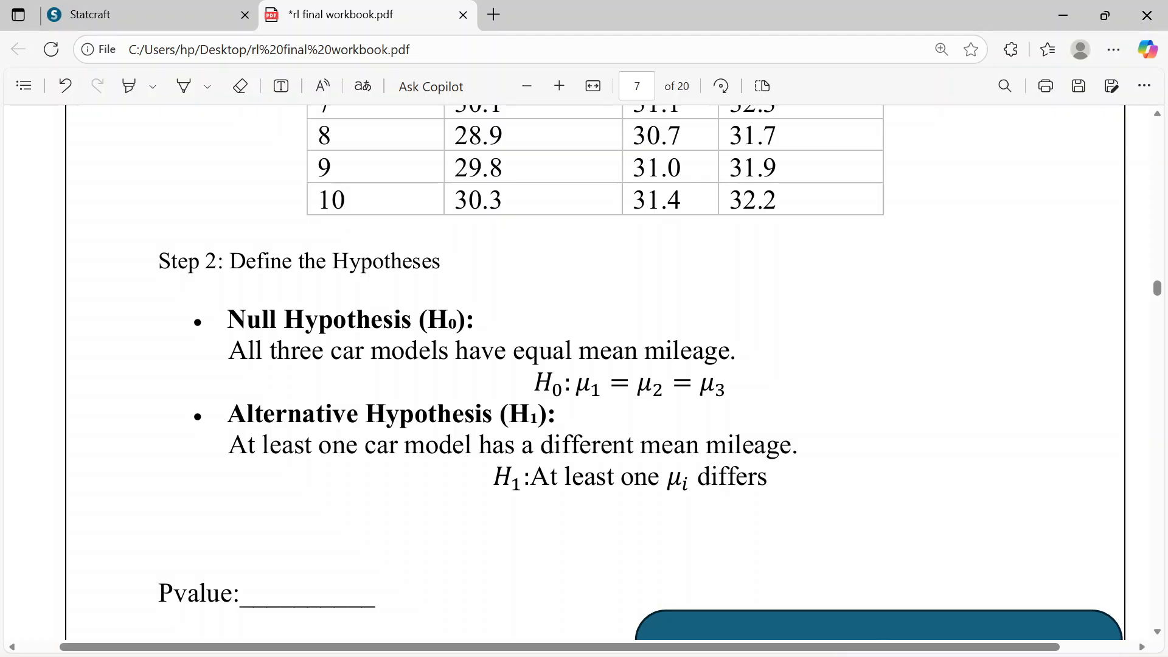
scroll(584, 365, down, 3)
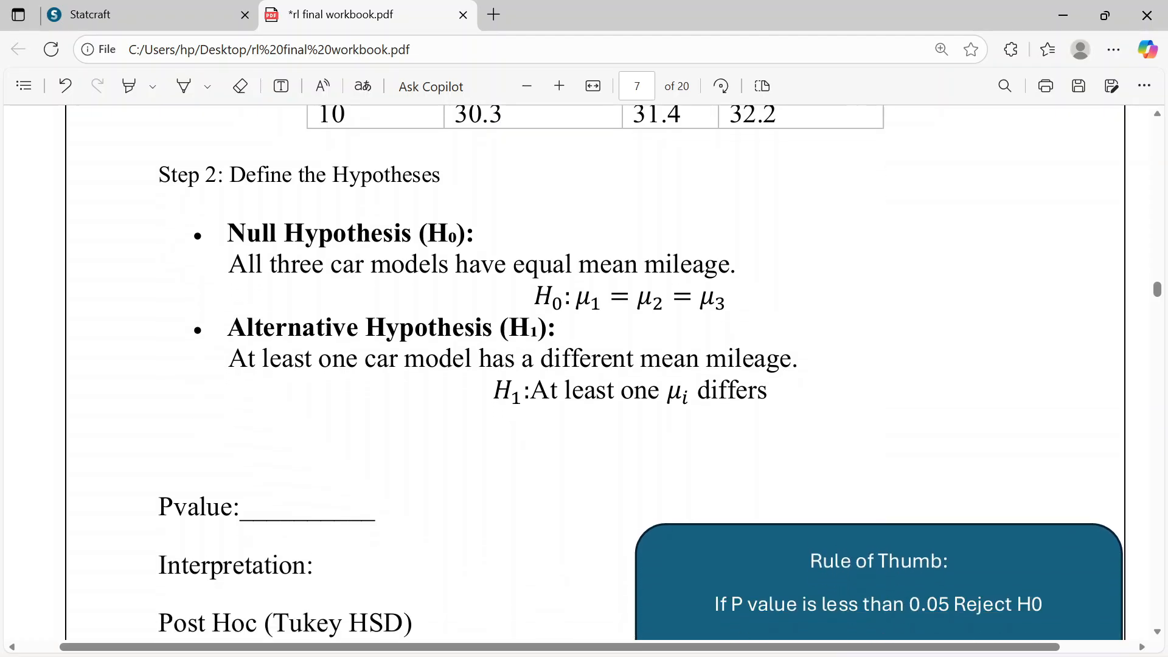
scroll(607, 548, down, 2)
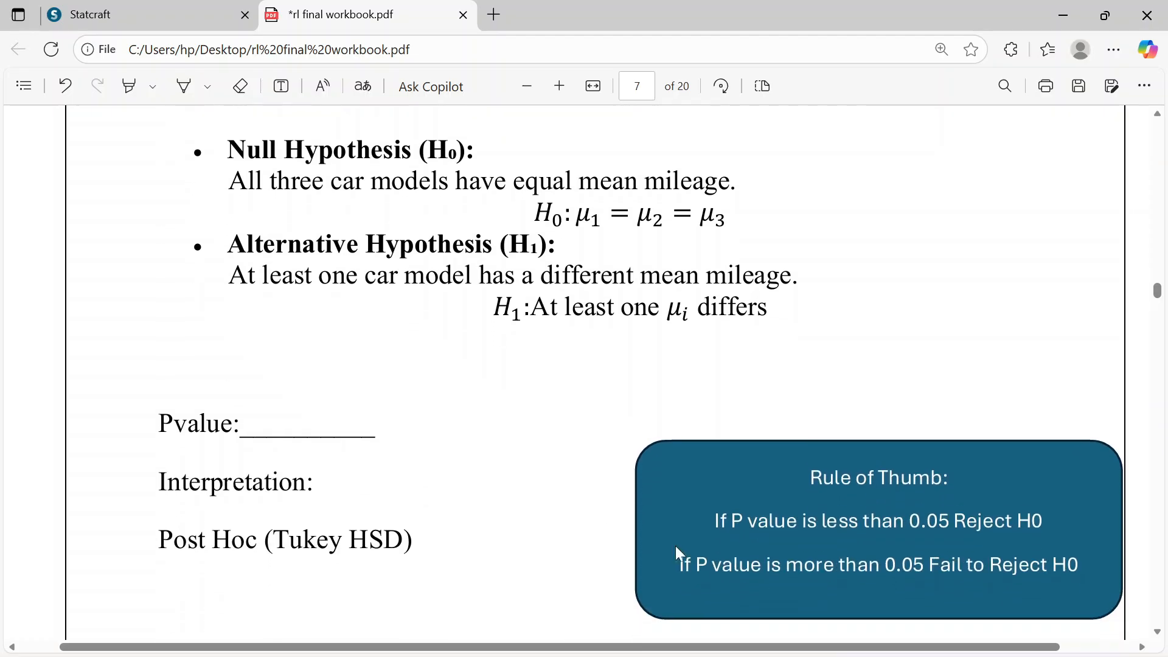
drag(679, 566, 884, 566)
click(798, 549)
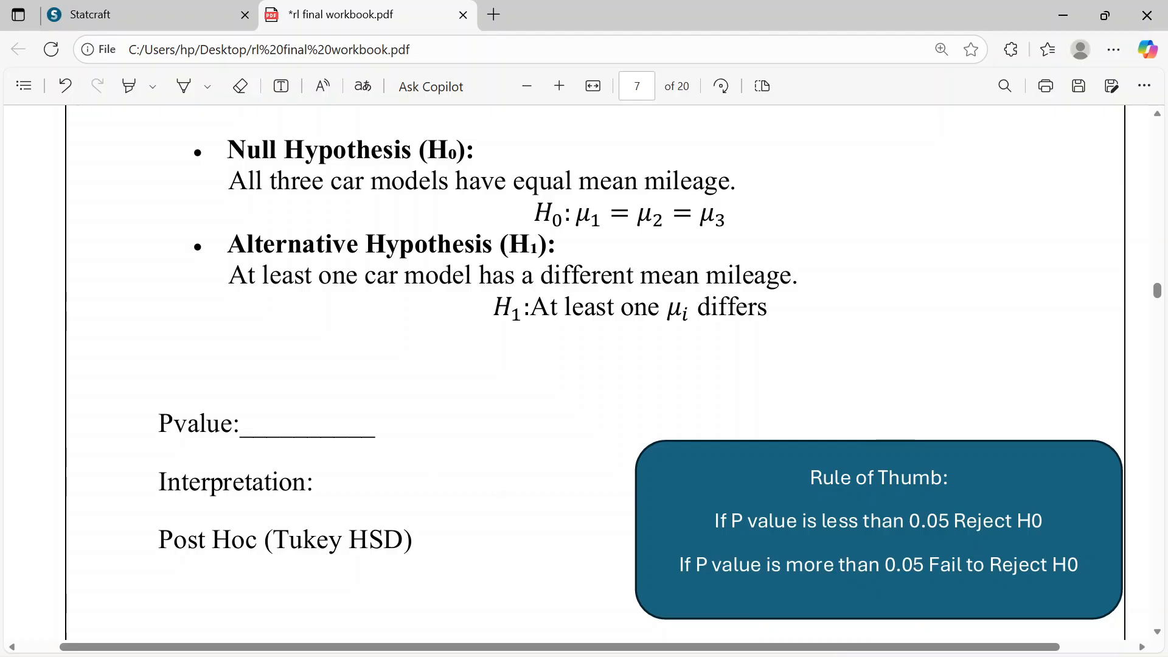
Highlight the Alternative Hypothesis (H1) heading, statement and formula under Step 2 in green
scroll(272, 383, up, 1)
drag(227, 291, 774, 359)
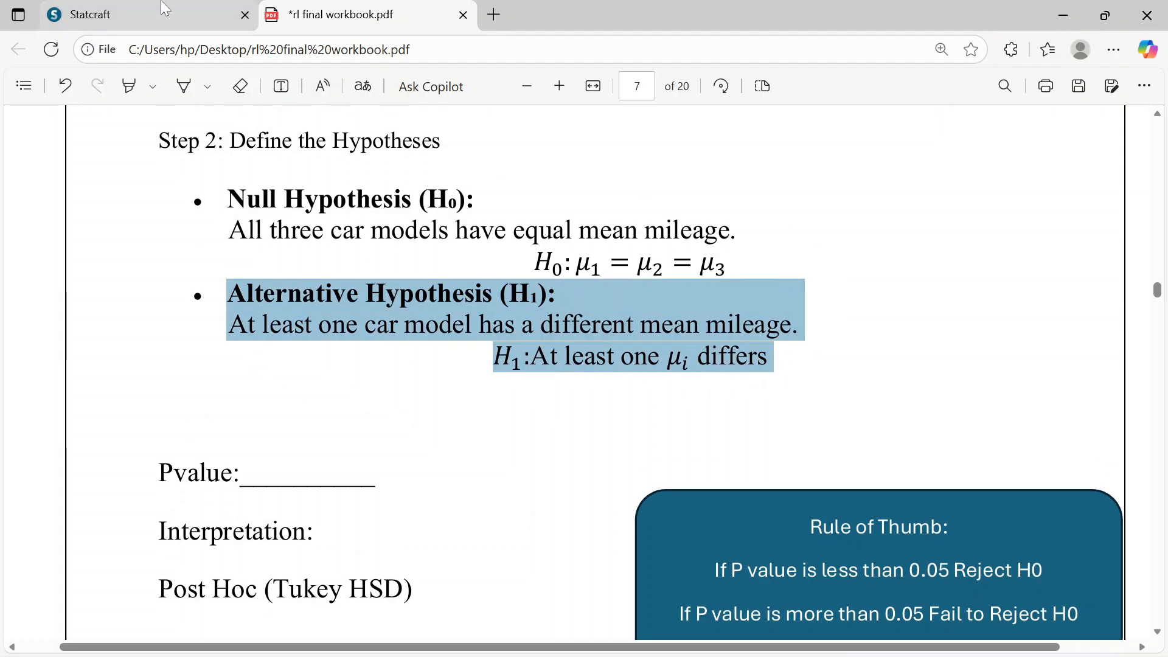
click(152, 87)
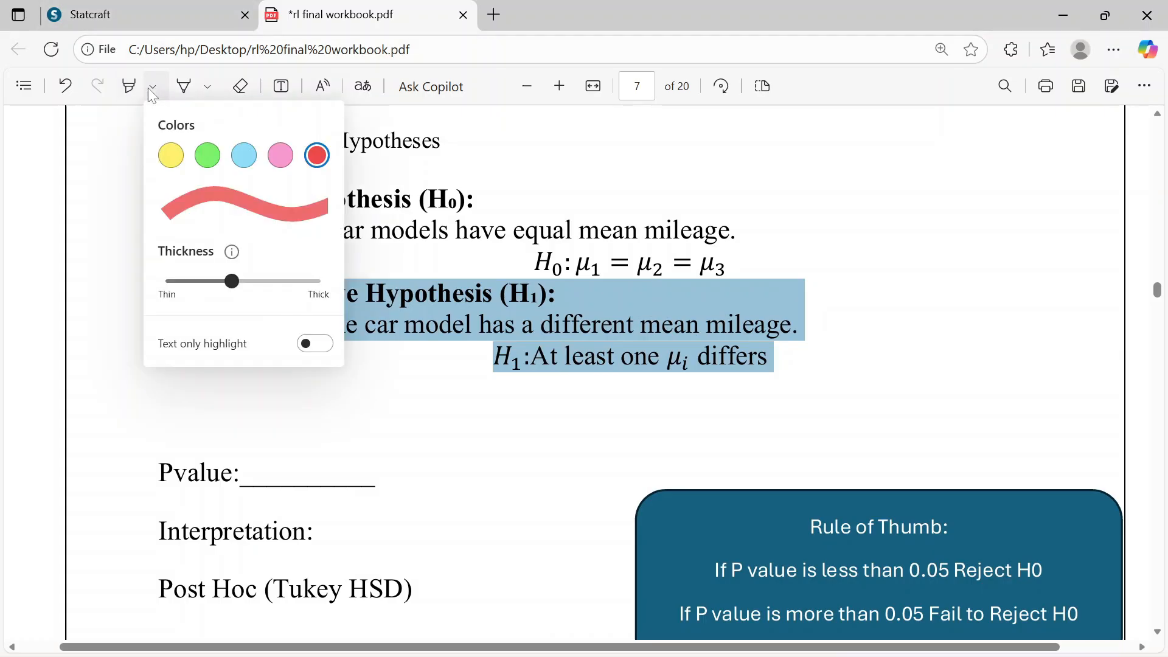
click(208, 155)
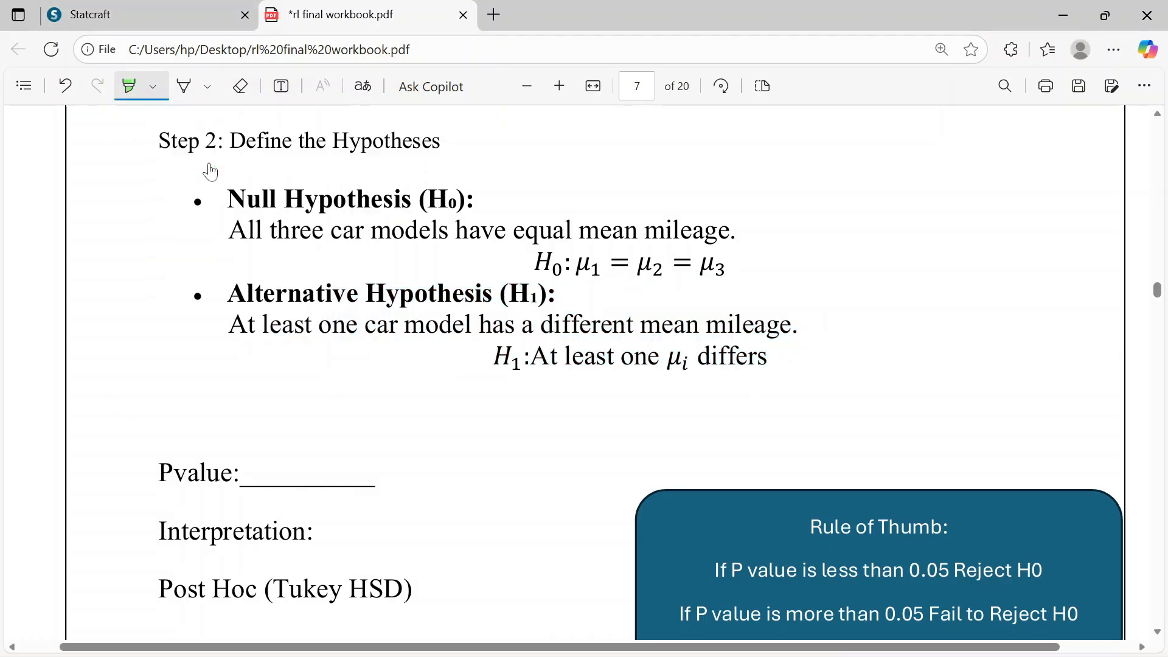
drag(230, 292, 785, 365)
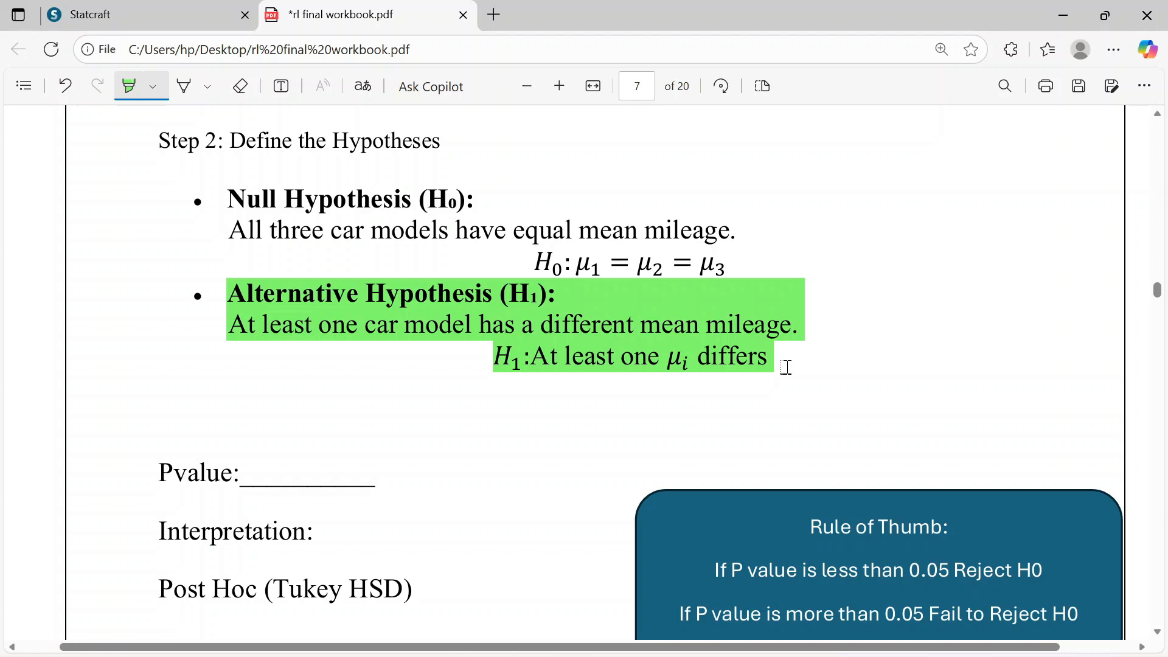
Switch back to Statcraft, rerun the One-Way ANOVA with Tukey's HSD as the post hoc test, and view the pairwise comparison table
click(177, 2)
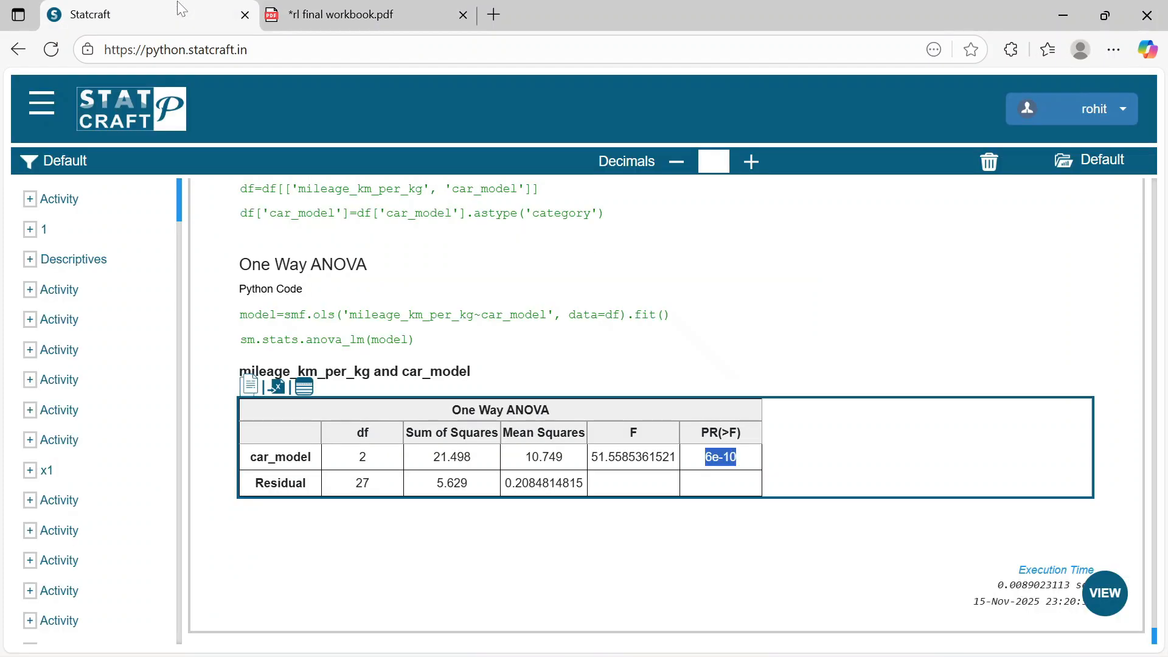
click(42, 103)
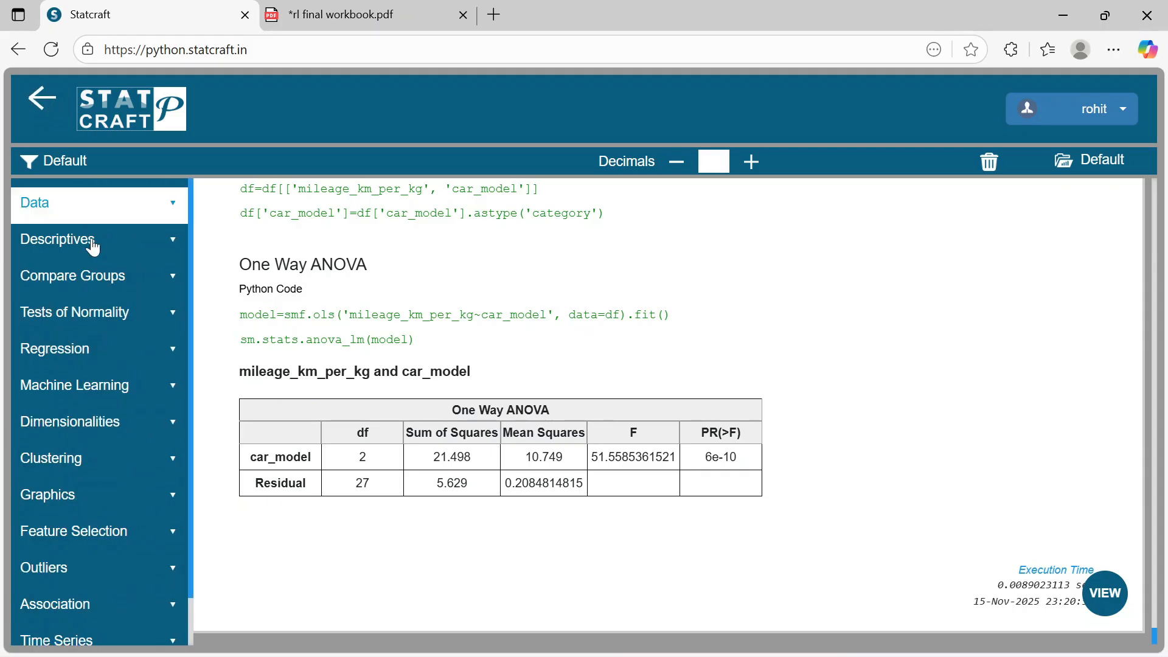
click(105, 295)
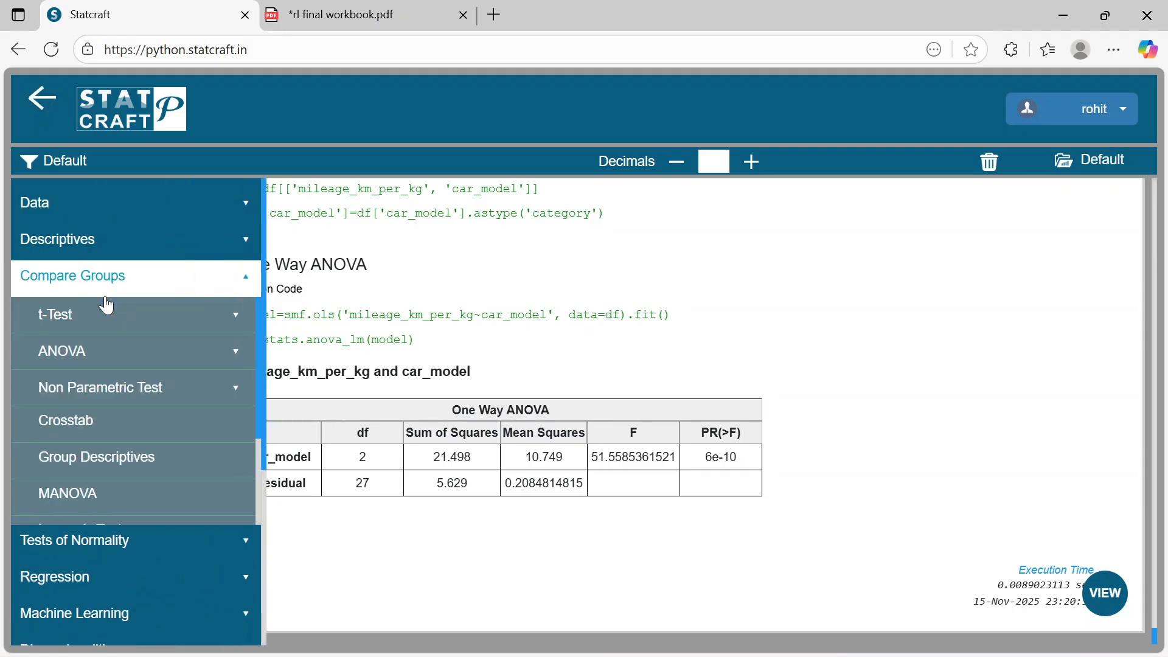
click(104, 353)
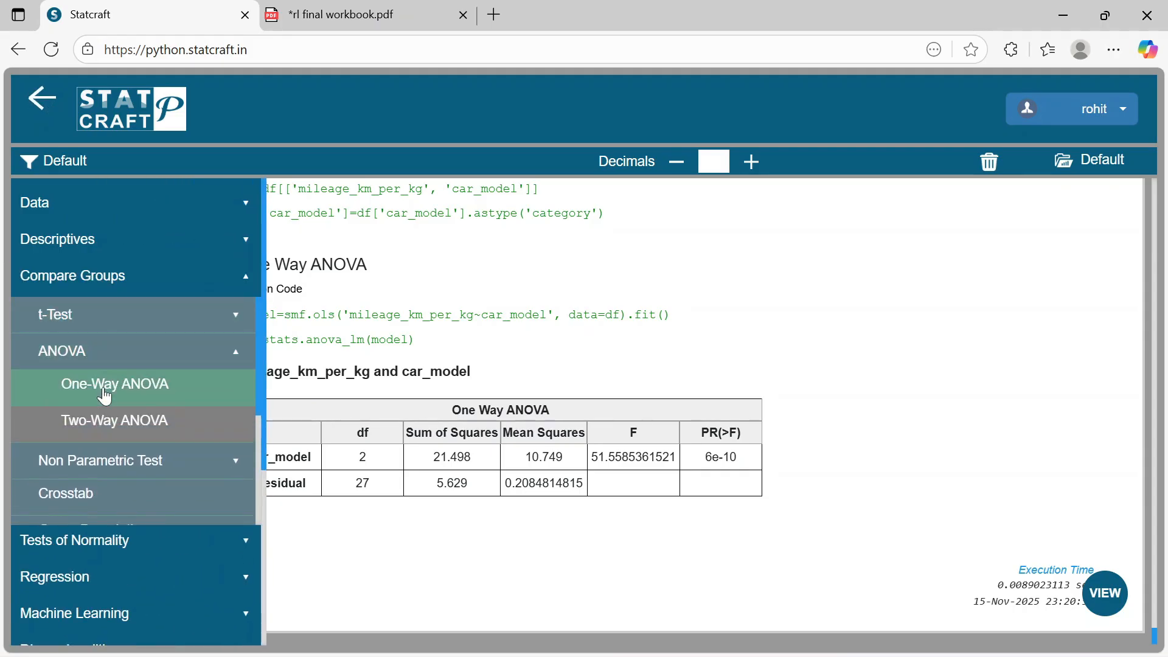
click(104, 389)
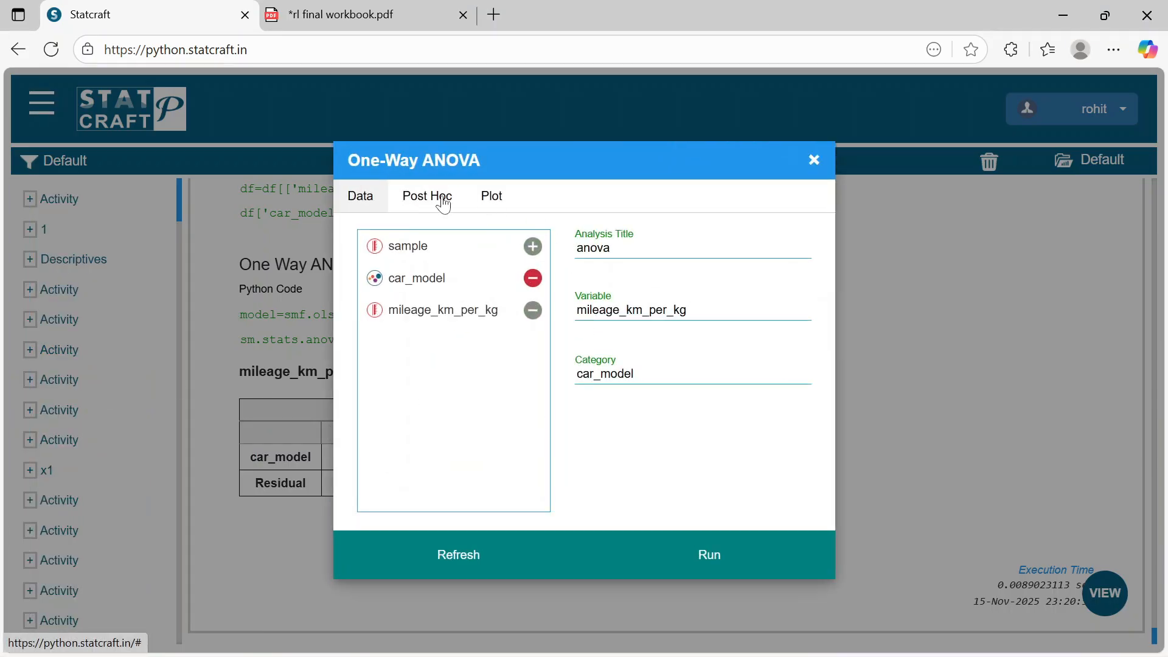
click(444, 205)
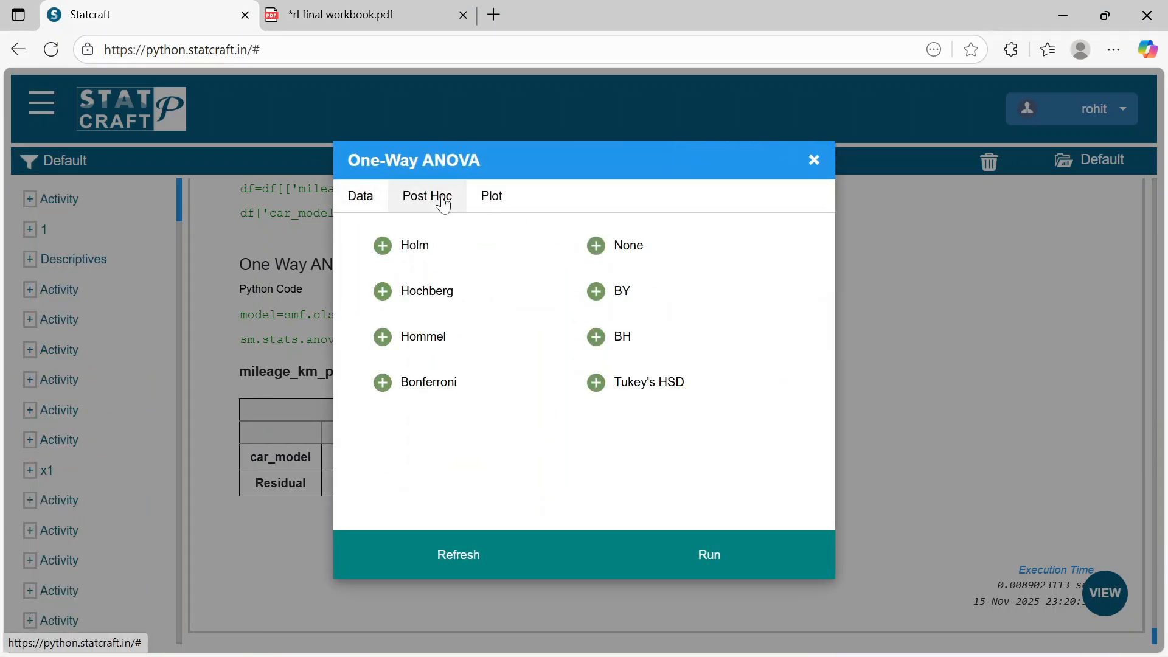
click(599, 393)
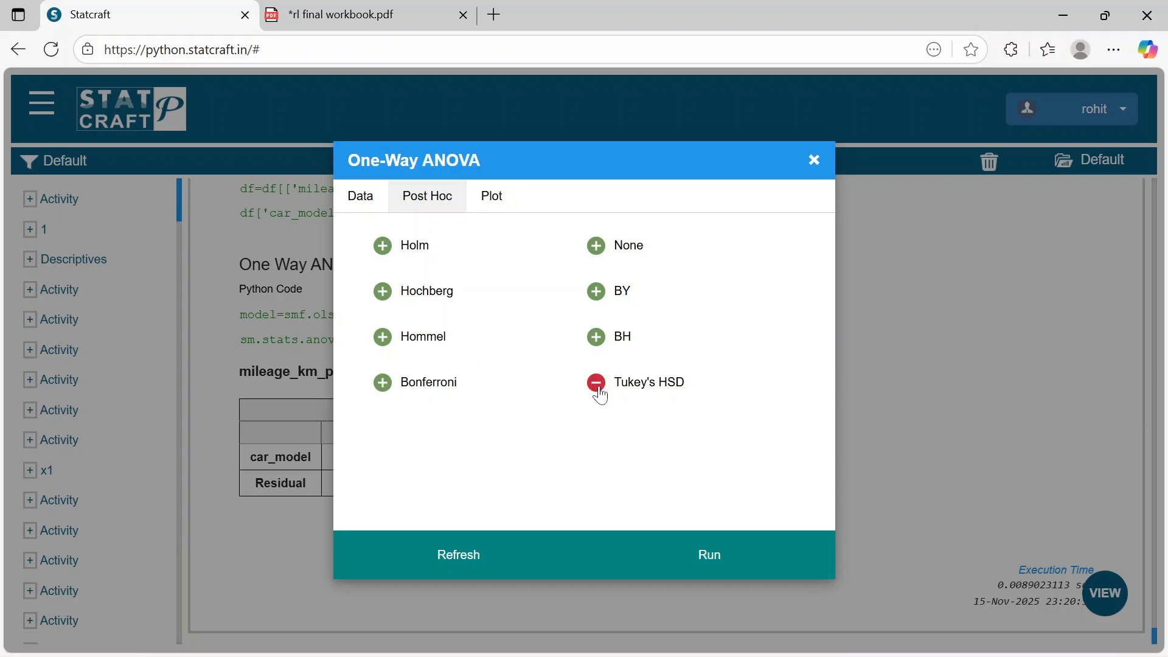
click(709, 566)
scroll(709, 566, down, 12)
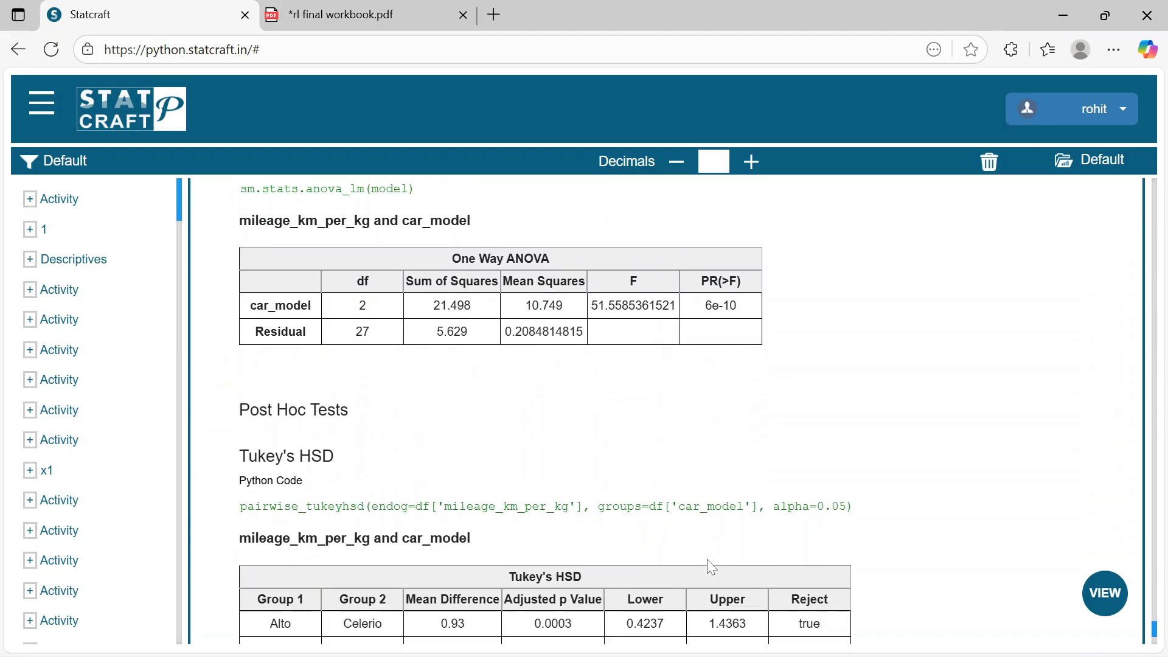
scroll(707, 560, down, 3)
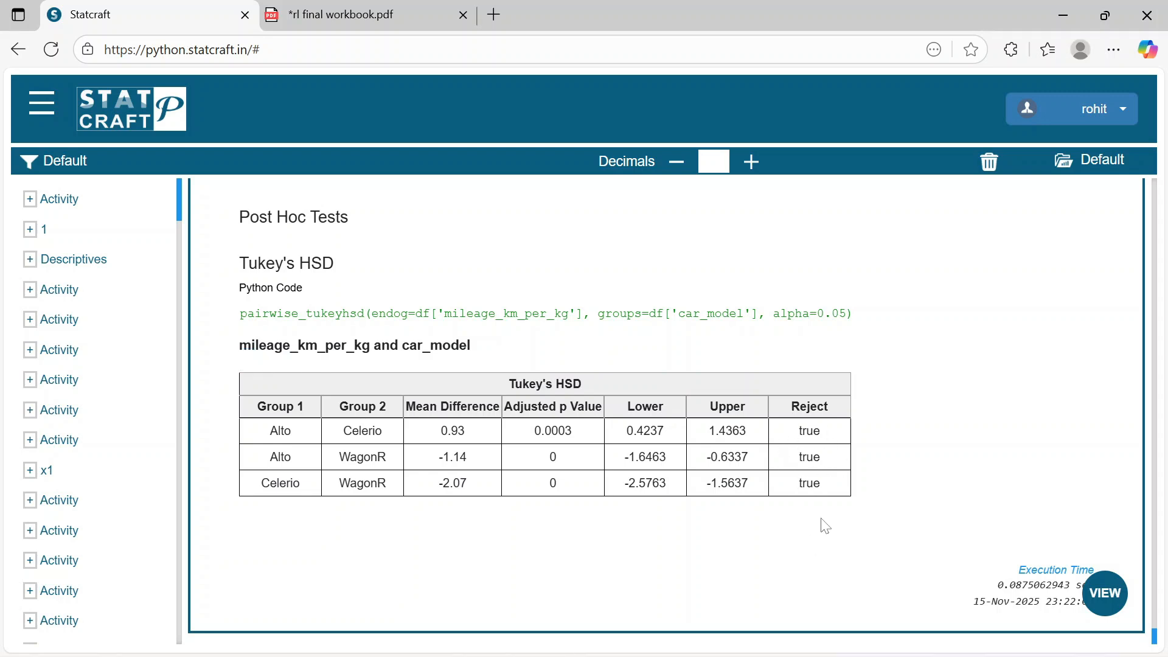
mouse_move(587, 494)
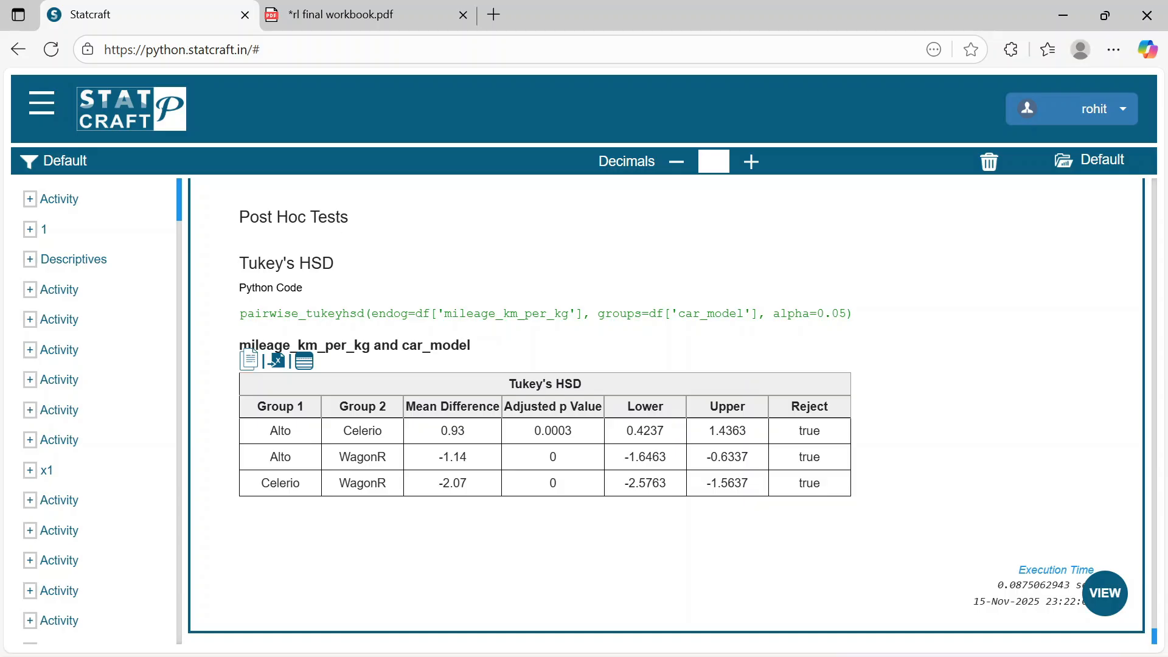